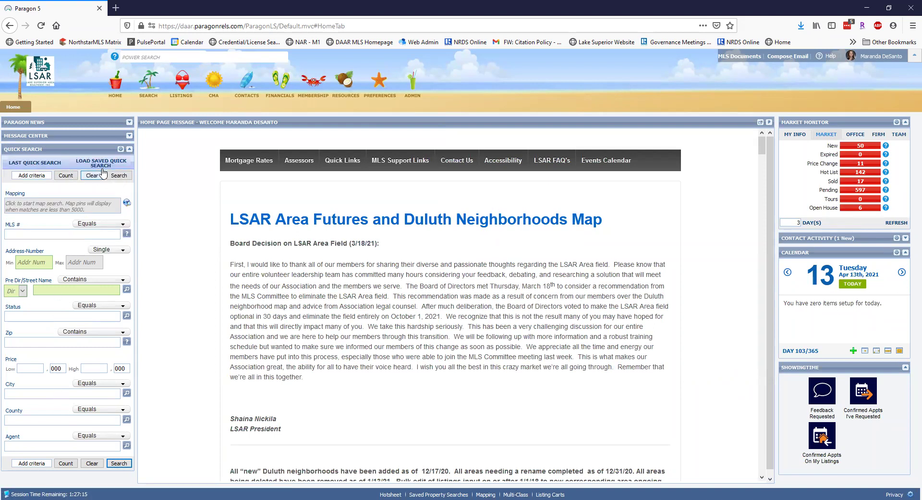
Step: Open the Single Family class search and look over its primary and secondary criteria
{"action": "left_click", "coordinate": [151, 87]}
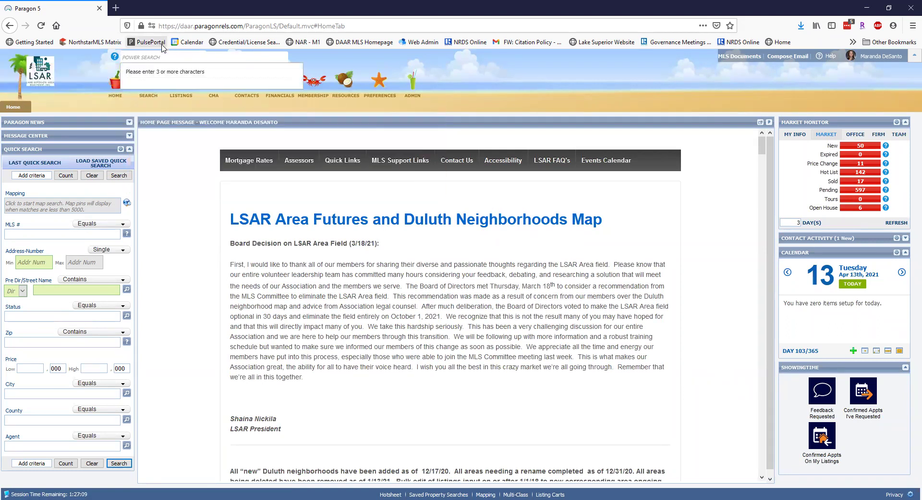
{"action": "mouse_move", "coordinate": [150, 89]}
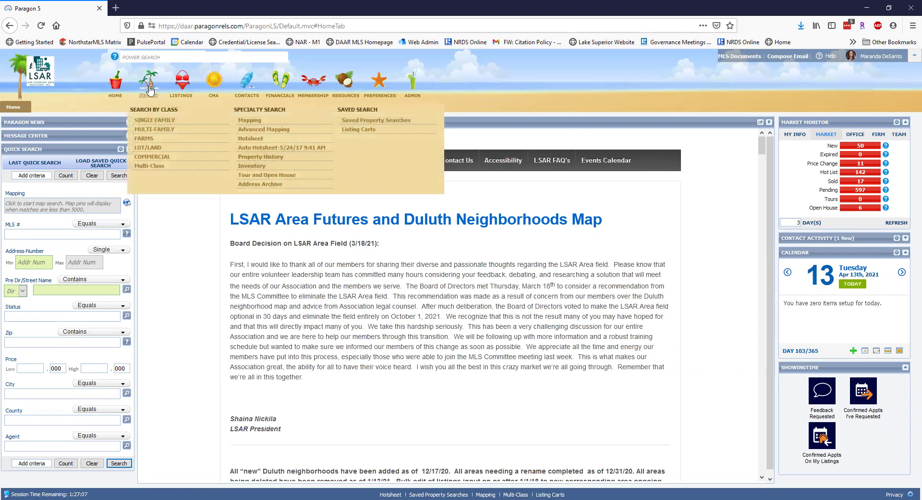
{"action": "left_click", "coordinate": [158, 120]}
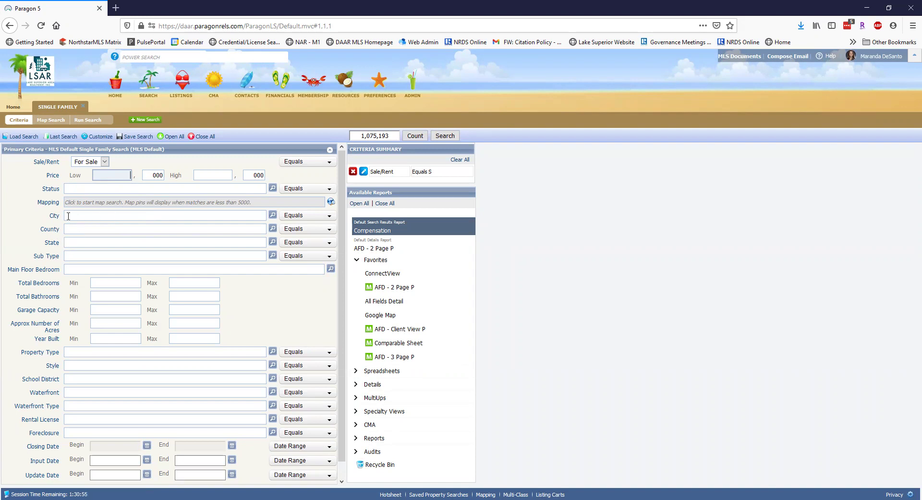
{"action": "left_click", "coordinate": [239, 216]}
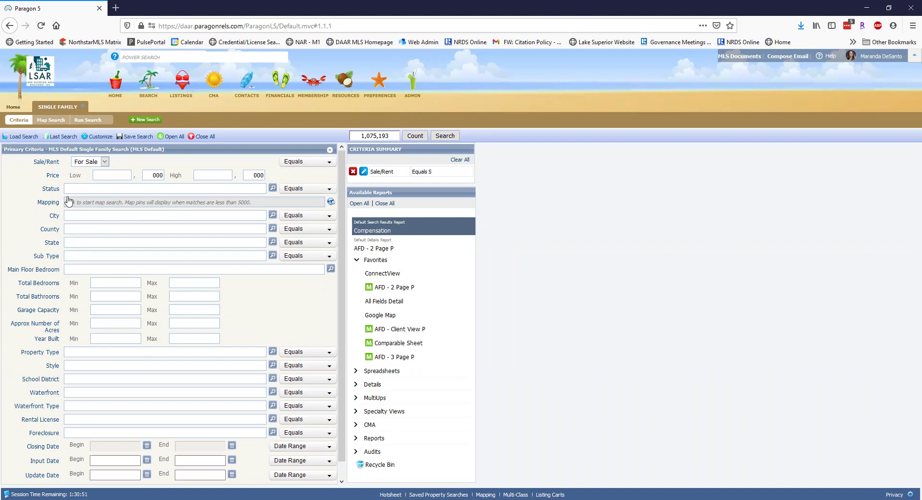
{"action": "scroll", "coordinate": [165, 358], "scroll_direction": "down", "scroll_amount": 1}
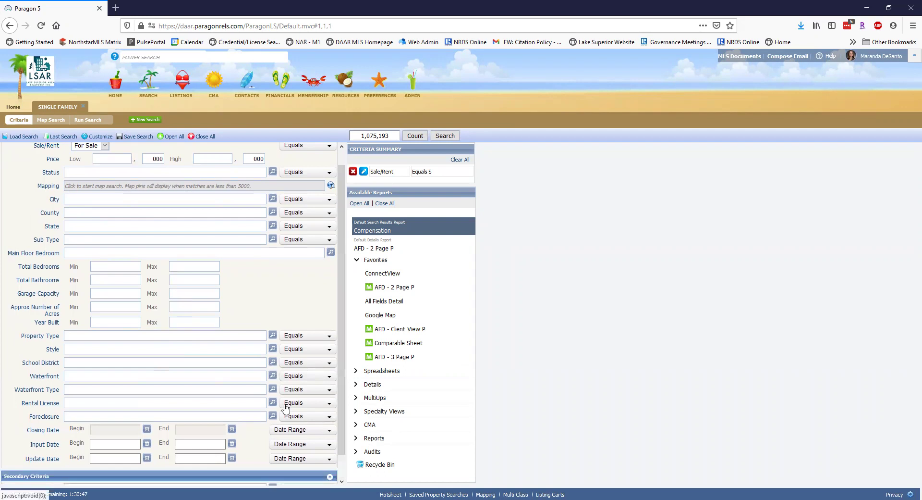
{"action": "scroll", "coordinate": [237, 304], "scroll_direction": "down", "scroll_amount": 5}
{"action": "scroll", "coordinate": [62, 314], "scroll_direction": "down", "scroll_amount": 1}
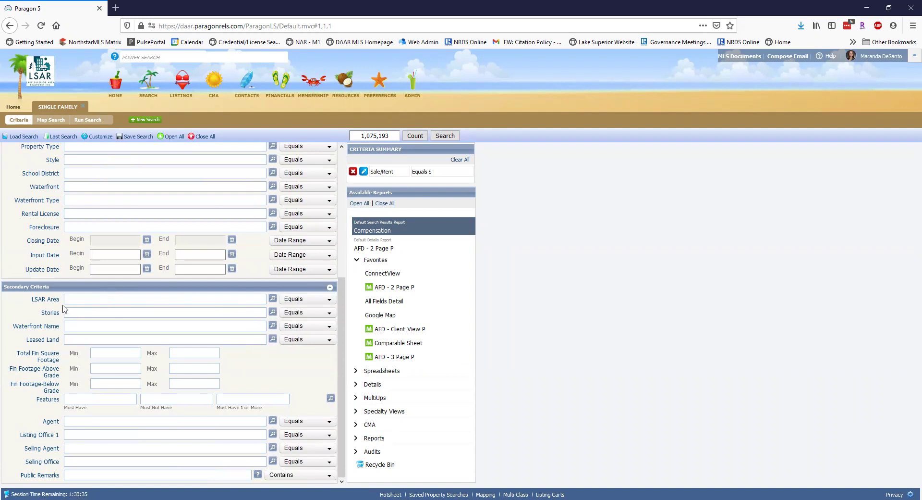
{"action": "scroll", "coordinate": [70, 391], "scroll_direction": "up", "scroll_amount": 5}
Step: Open the search's field customization and examine the available fields for the Primary Criteria container
{"action": "left_click", "coordinate": [106, 141]}
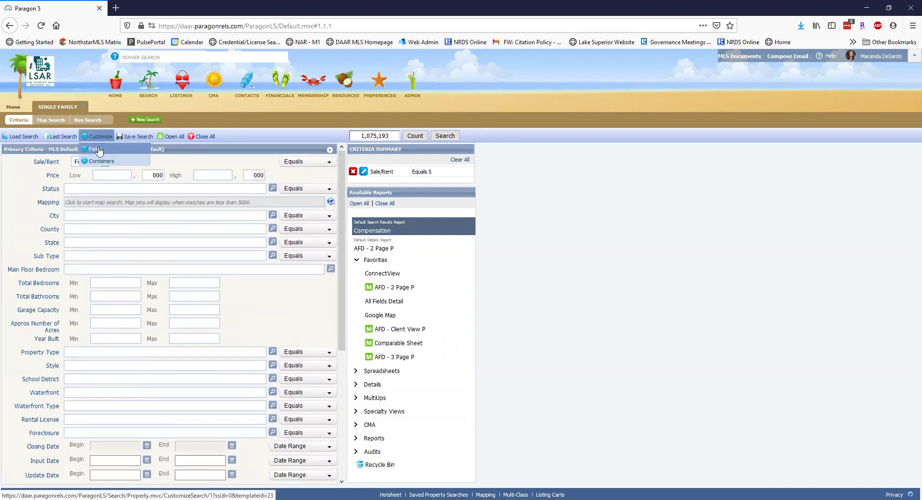
{"action": "left_click", "coordinate": [99, 150]}
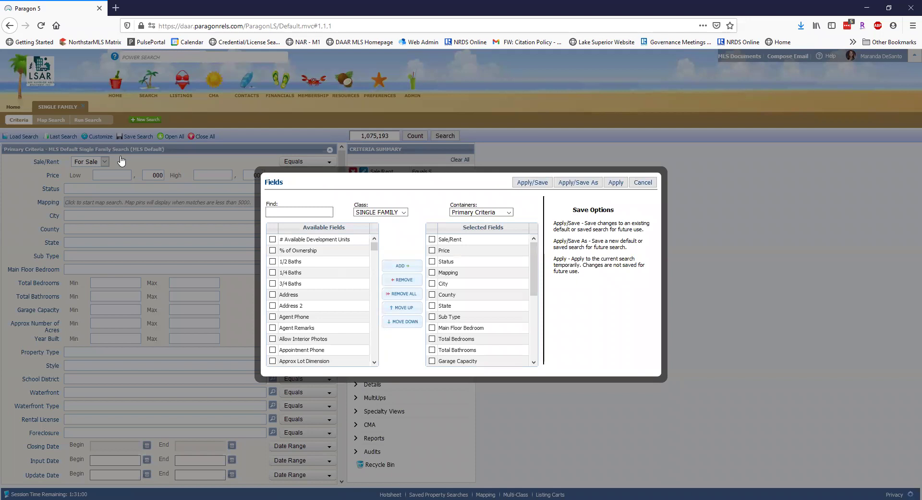
{"action": "left_click_drag", "start_coordinate": [374, 246], "coordinate": [373, 279]}
{"action": "scroll", "coordinate": [326, 317], "scroll_direction": "down", "scroll_amount": 3}
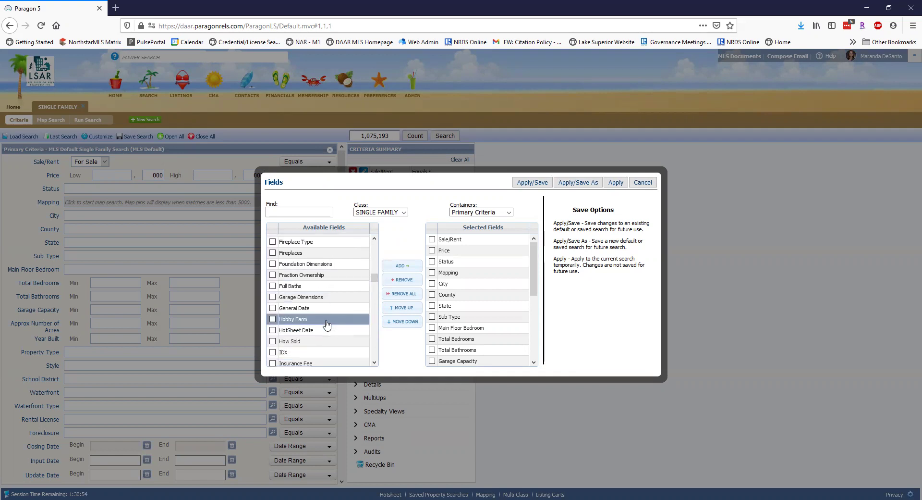
{"action": "scroll", "coordinate": [332, 315], "scroll_direction": "down", "scroll_amount": 6}
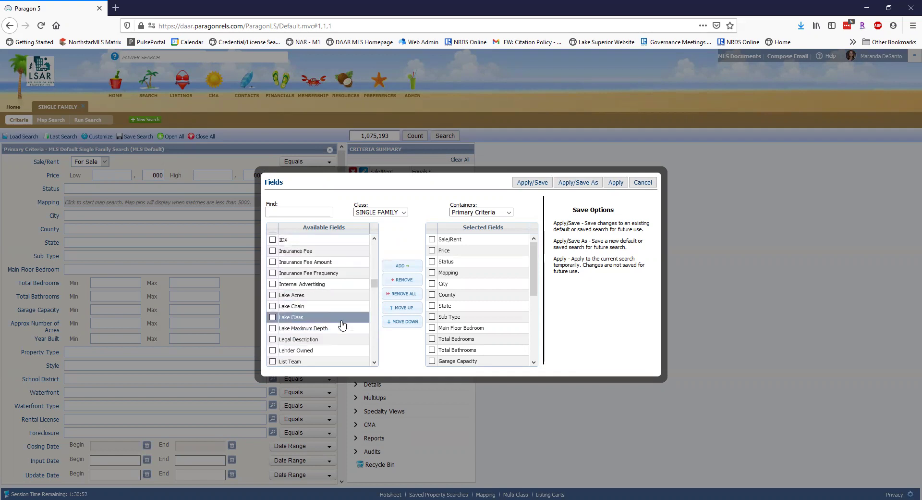
{"action": "scroll", "coordinate": [331, 333], "scroll_direction": "down", "scroll_amount": 3}
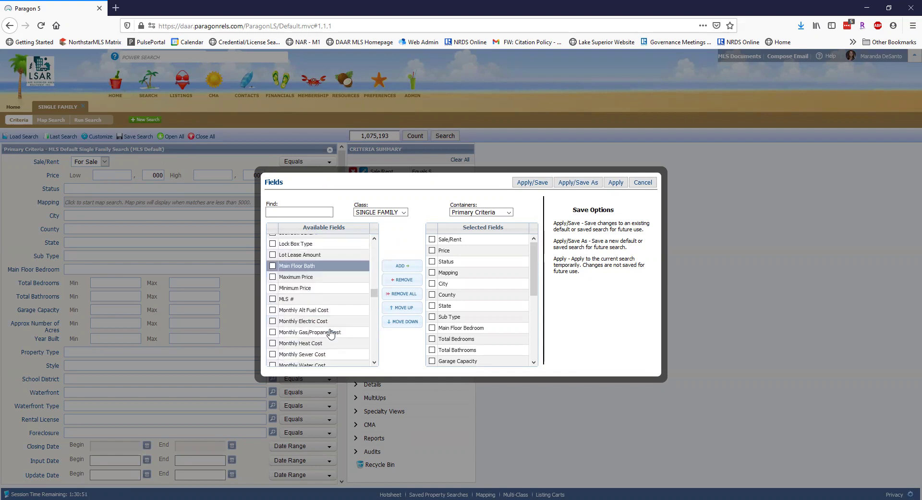
{"action": "scroll", "coordinate": [331, 333], "scroll_direction": "down", "scroll_amount": 1}
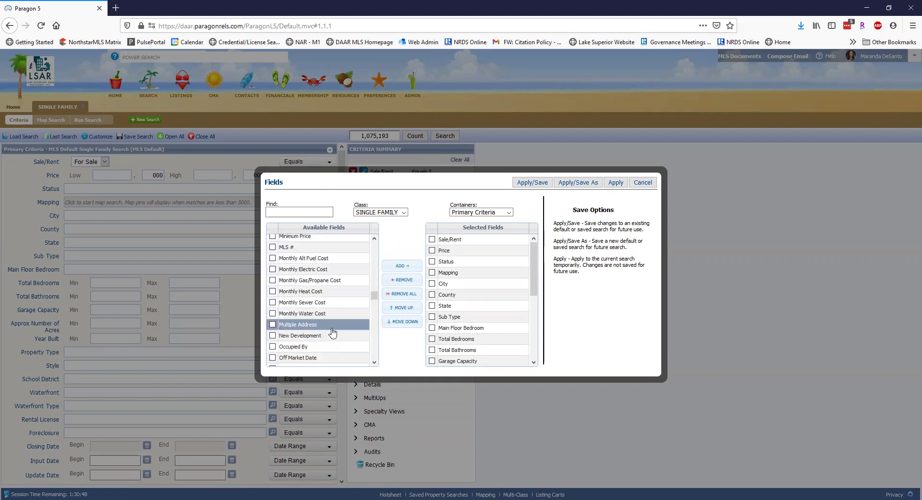
{"action": "scroll", "coordinate": [330, 309], "scroll_direction": "up", "scroll_amount": 1}
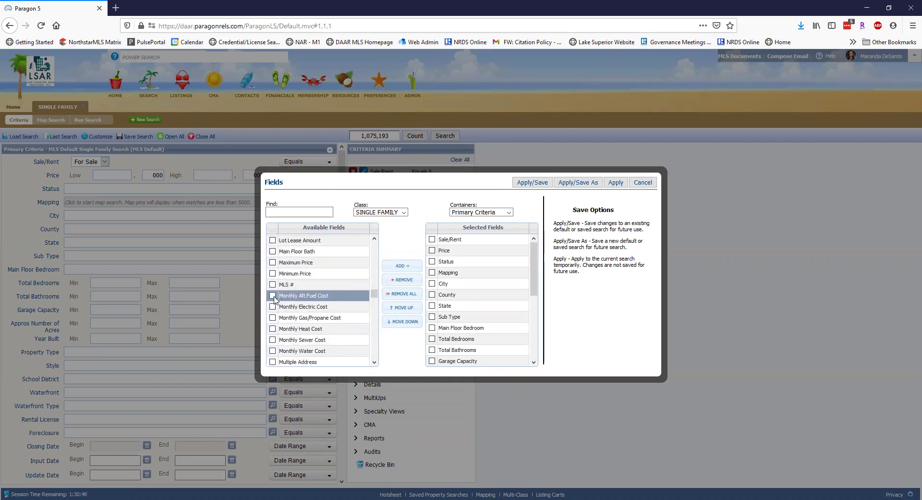
{"action": "left_click", "coordinate": [273, 296]}
{"action": "left_click", "coordinate": [273, 306]}
{"action": "left_click", "coordinate": [273, 318]}
{"action": "left_click", "coordinate": [273, 328]}
{"action": "left_click", "coordinate": [273, 339]}
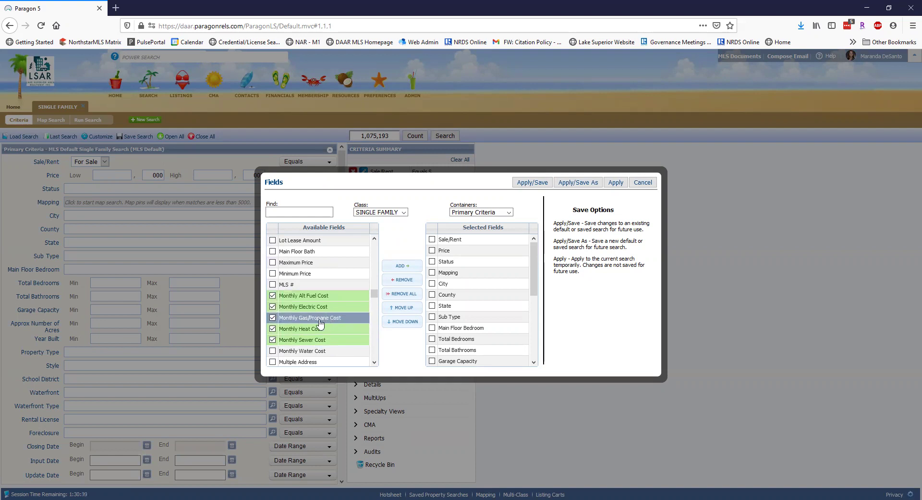
{"action": "scroll", "coordinate": [321, 324], "scroll_direction": "up", "scroll_amount": 2}
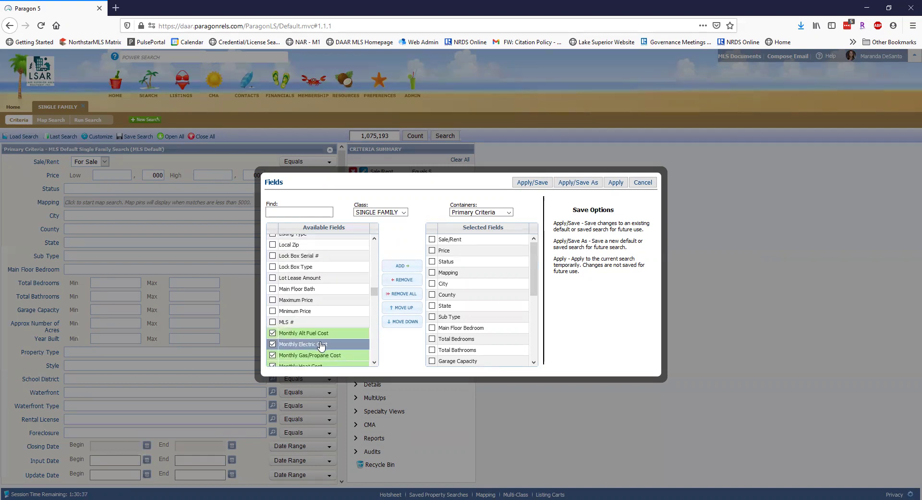
{"action": "scroll", "coordinate": [319, 337], "scroll_direction": "down", "scroll_amount": 3}
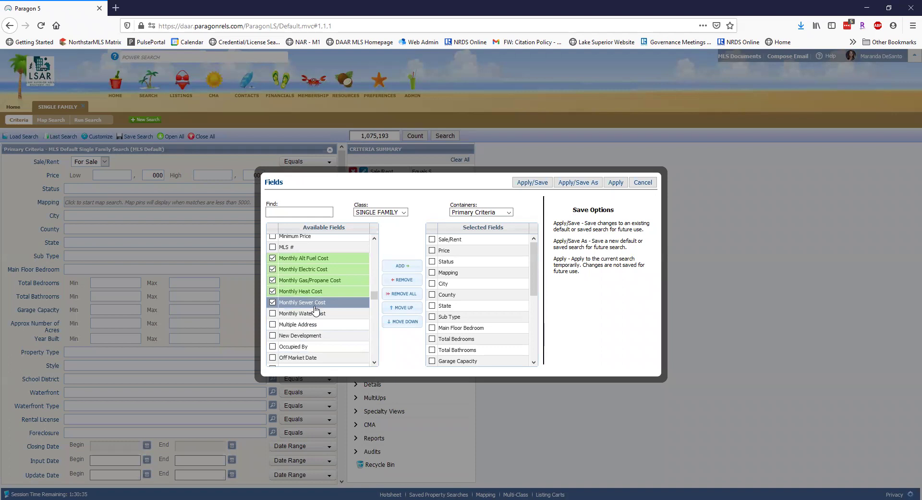
{"action": "scroll", "coordinate": [309, 310], "scroll_direction": "up", "scroll_amount": 4}
{"action": "scroll", "coordinate": [313, 310], "scroll_direction": "up", "scroll_amount": 5}
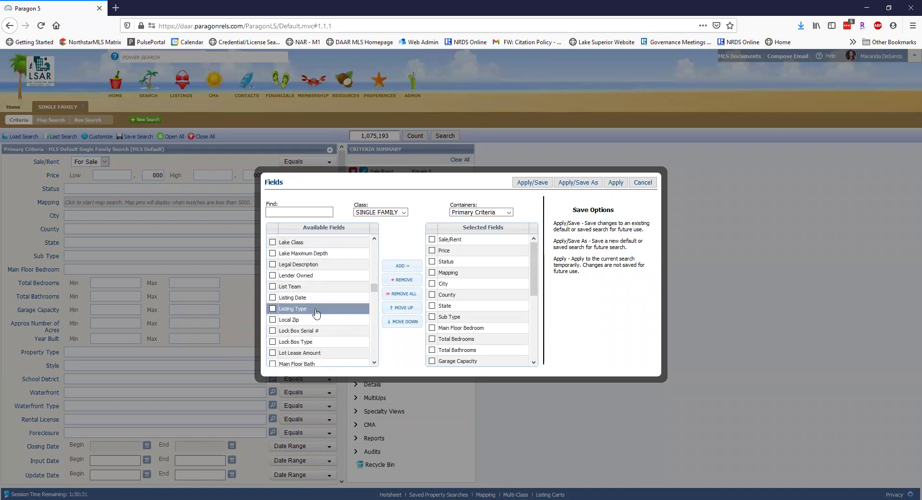
{"action": "scroll", "coordinate": [320, 311], "scroll_direction": "up", "scroll_amount": 4}
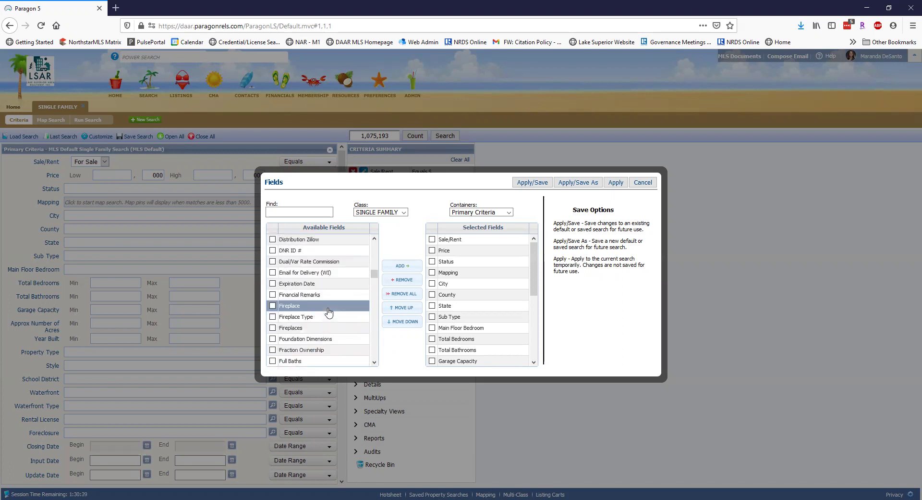
{"action": "left_click_drag", "start_coordinate": [376, 272], "coordinate": [383, 248]}
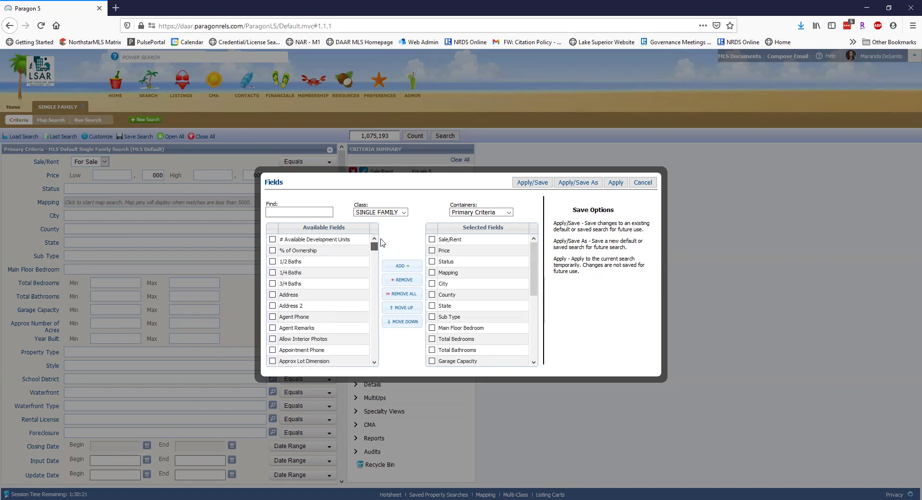
{"action": "left_click", "coordinate": [643, 182]}
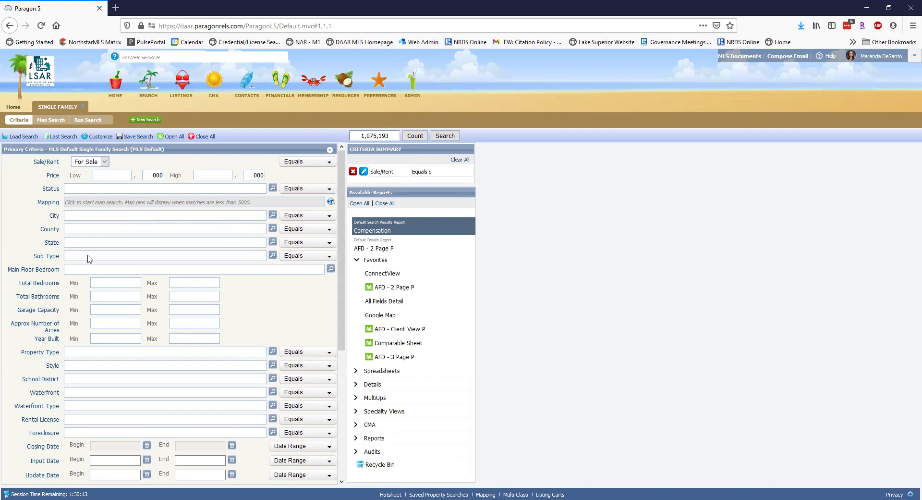
Step: Customize the search fields by finding Zip, adding it to Primary Criteria, and applying the change to the current search only
{"action": "scroll", "coordinate": [65, 297], "scroll_direction": "down", "scroll_amount": 3}
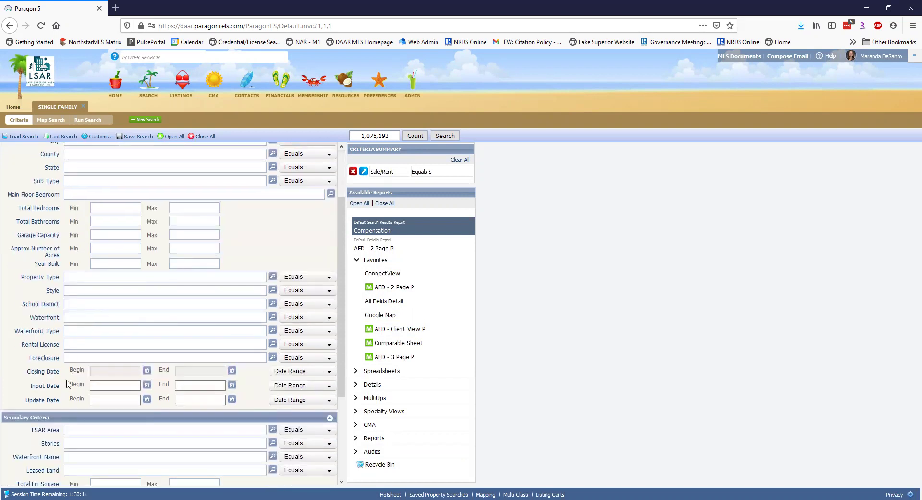
{"action": "scroll", "coordinate": [68, 383], "scroll_direction": "down", "scroll_amount": 3}
{"action": "scroll", "coordinate": [48, 231], "scroll_direction": "up", "scroll_amount": 10}
{"action": "left_click", "coordinate": [99, 136]}
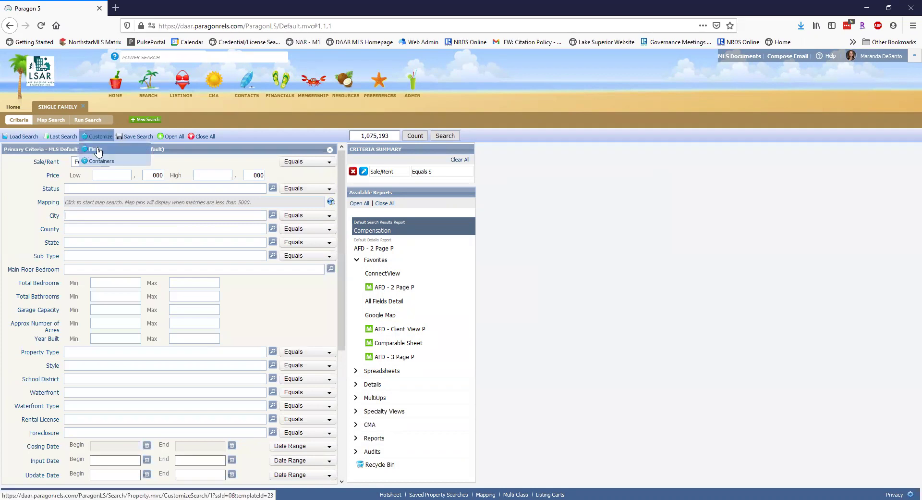
{"action": "left_click", "coordinate": [97, 150]}
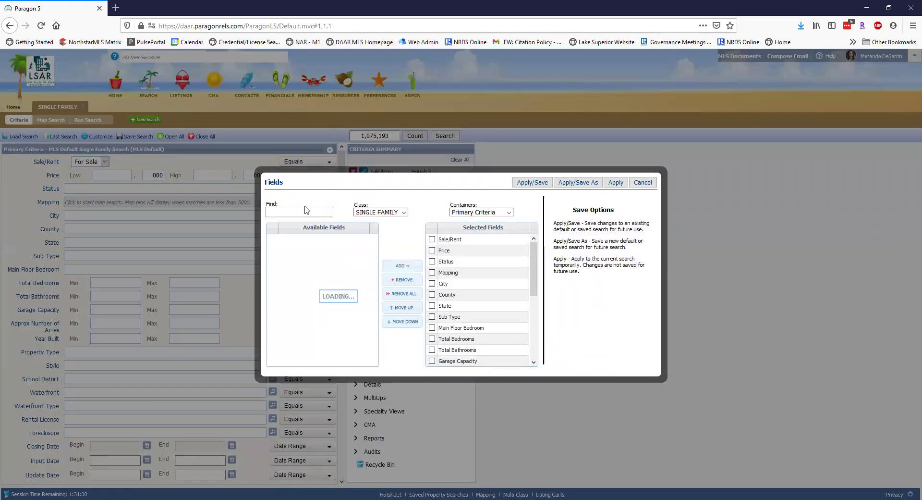
{"action": "left_click", "coordinate": [309, 211]}
{"action": "type", "text": "z"}
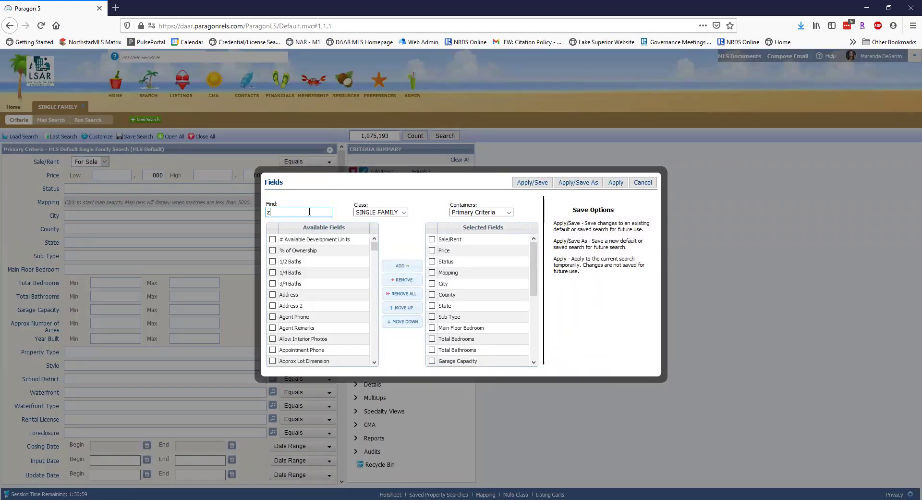
{"action": "type", "text": "ip"}
{"action": "left_click", "coordinate": [272, 251]}
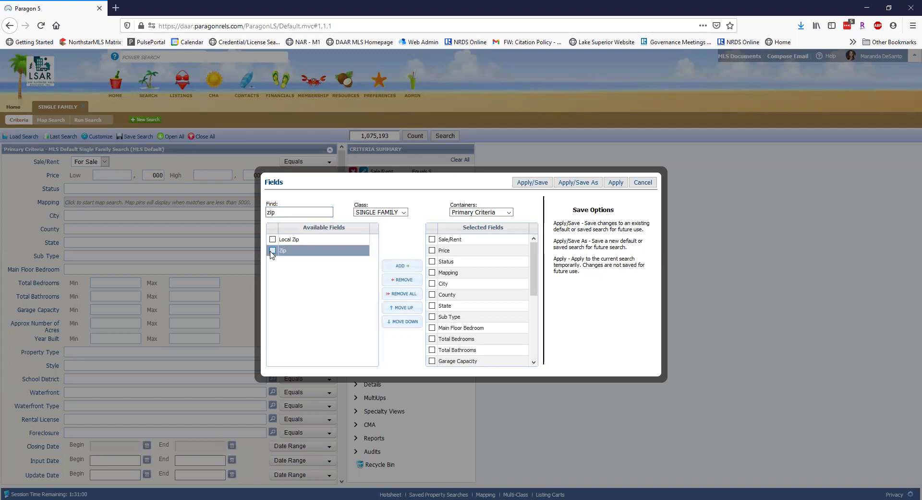
{"action": "left_click", "coordinate": [402, 265]}
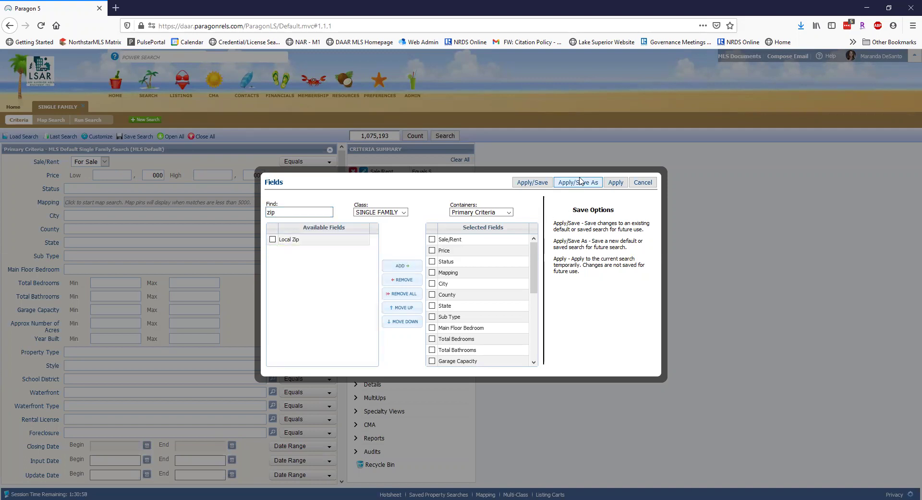
{"action": "left_click", "coordinate": [616, 182]}
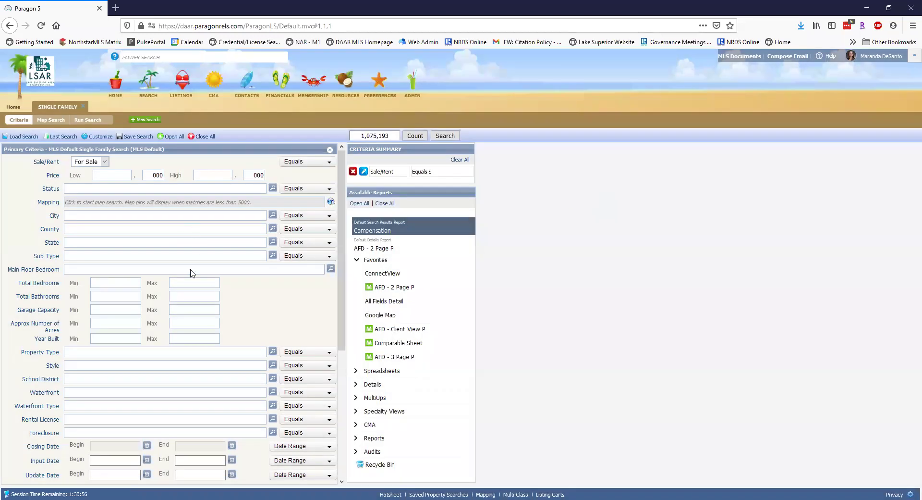
Step: Reorder the Primary Criteria fields so Zip sits directly between State and Sub Type, and apply it to the current search
{"action": "scroll", "coordinate": [153, 337], "scroll_direction": "down", "scroll_amount": 1}
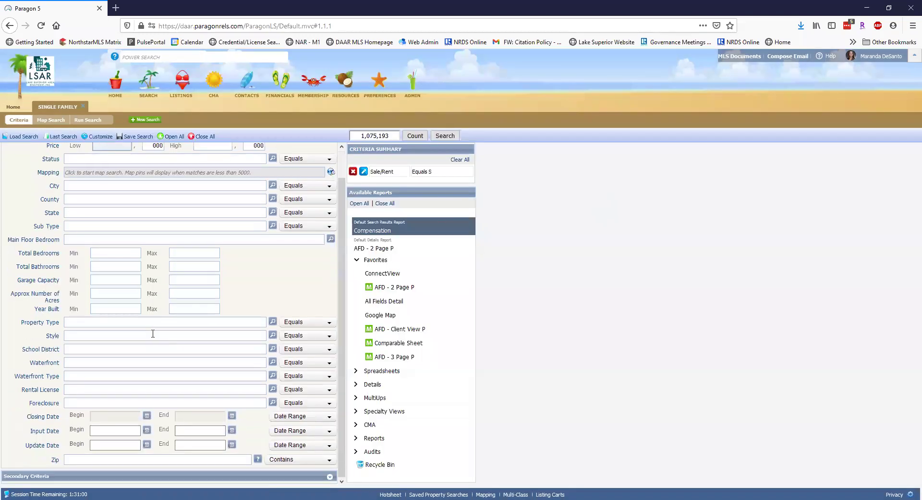
{"action": "scroll", "coordinate": [121, 407], "scroll_direction": "up", "scroll_amount": 1}
{"action": "left_click", "coordinate": [100, 136]}
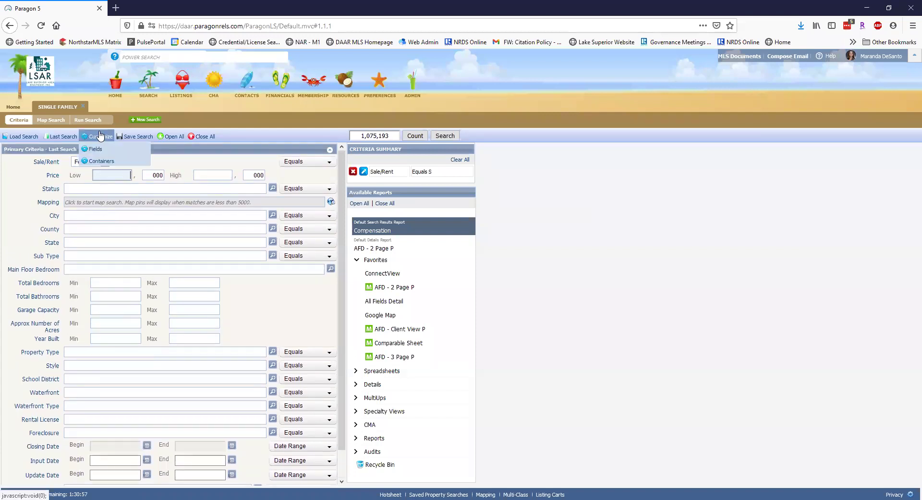
{"action": "left_click", "coordinate": [94, 149]}
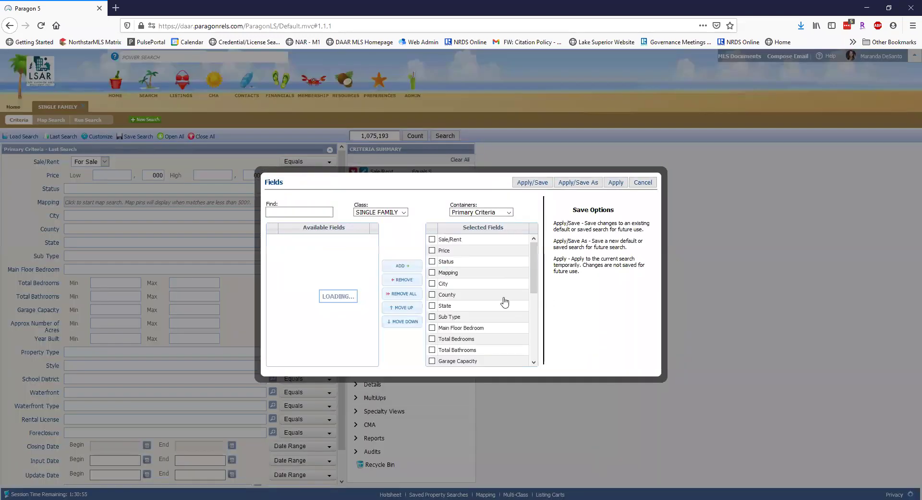
{"action": "scroll", "coordinate": [488, 307], "scroll_direction": "down", "scroll_amount": 3}
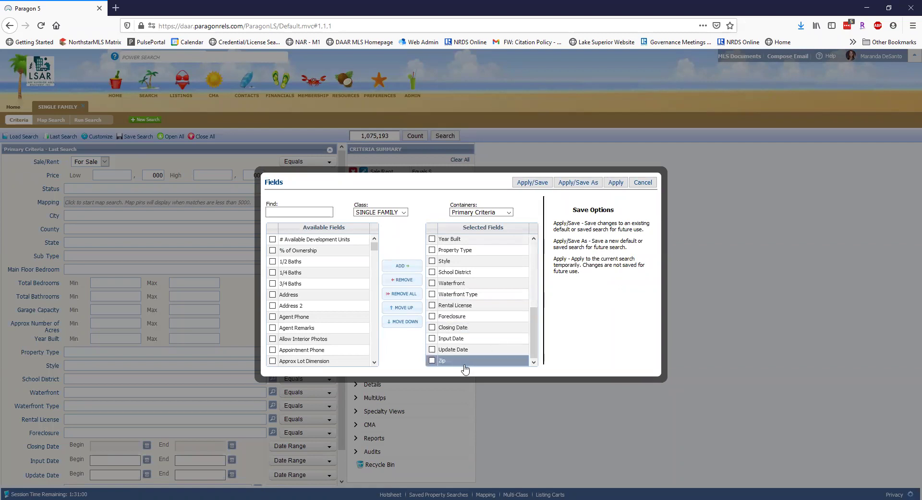
{"action": "left_click_drag", "start_coordinate": [465, 364], "coordinate": [469, 320]}
{"action": "scroll", "coordinate": [468, 319], "scroll_direction": "up", "scroll_amount": 3}
{"action": "scroll", "coordinate": [469, 320], "scroll_direction": "up", "scroll_amount": 3}
{"action": "scroll", "coordinate": [488, 338], "scroll_direction": "down", "scroll_amount": 3}
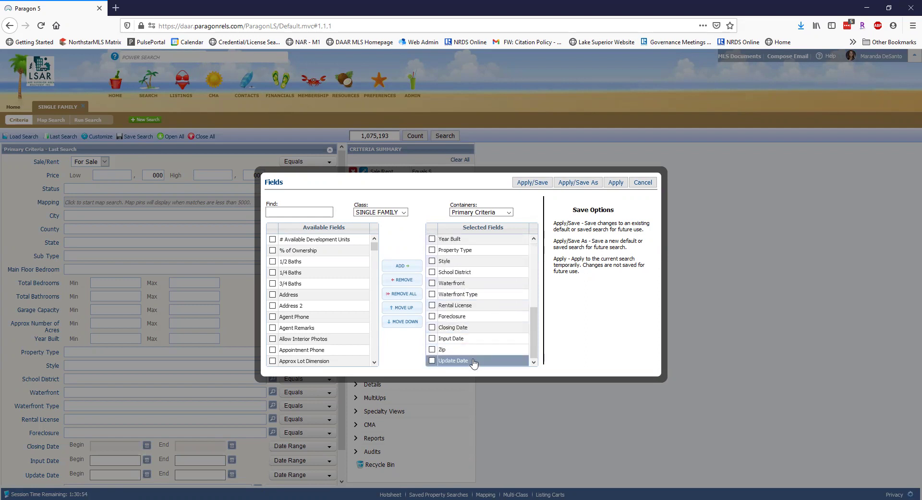
{"action": "left_click_drag", "start_coordinate": [472, 354], "coordinate": [474, 330]}
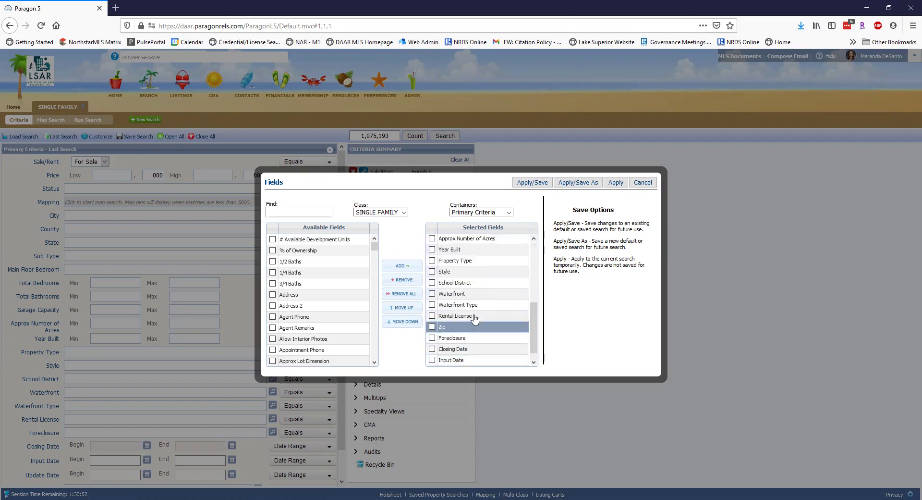
{"action": "scroll", "coordinate": [473, 336], "scroll_direction": "up", "scroll_amount": 5}
{"action": "left_click_drag", "start_coordinate": [469, 361], "coordinate": [474, 321]}
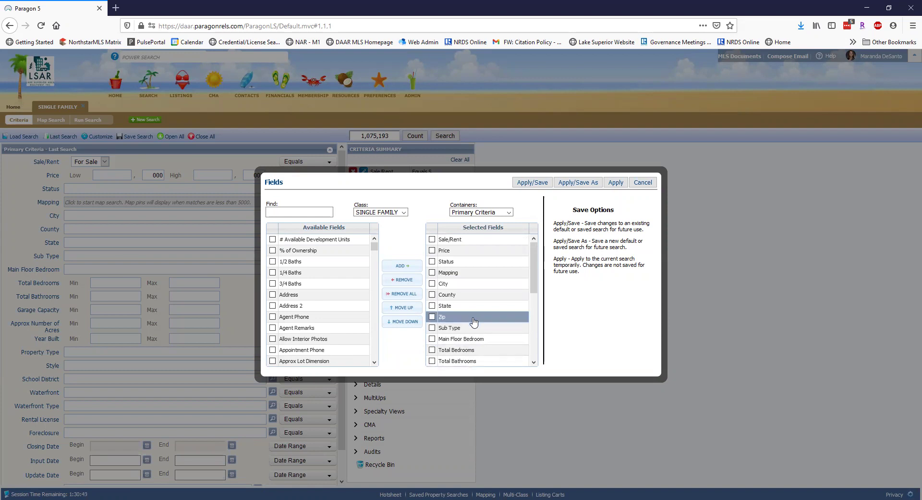
{"action": "left_click", "coordinate": [616, 183]}
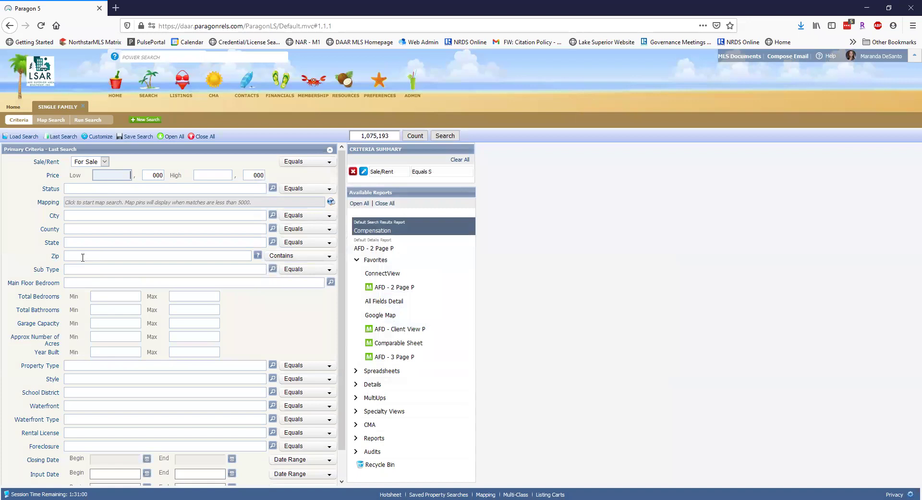
Step: Add the zip code 55811 and the city Duluth (C0219) to the Primary Criteria
{"action": "left_click", "coordinate": [87, 255]}
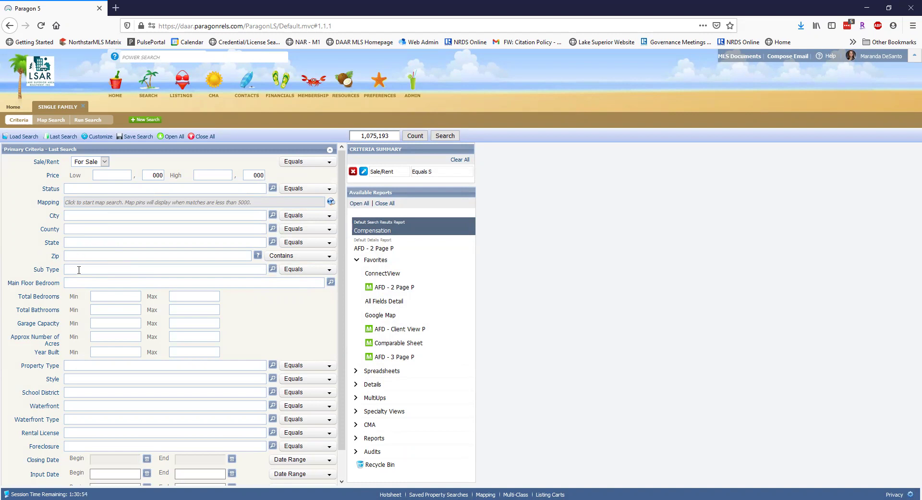
{"action": "left_click", "coordinate": [81, 216]}
{"action": "key", "text": "Return"}
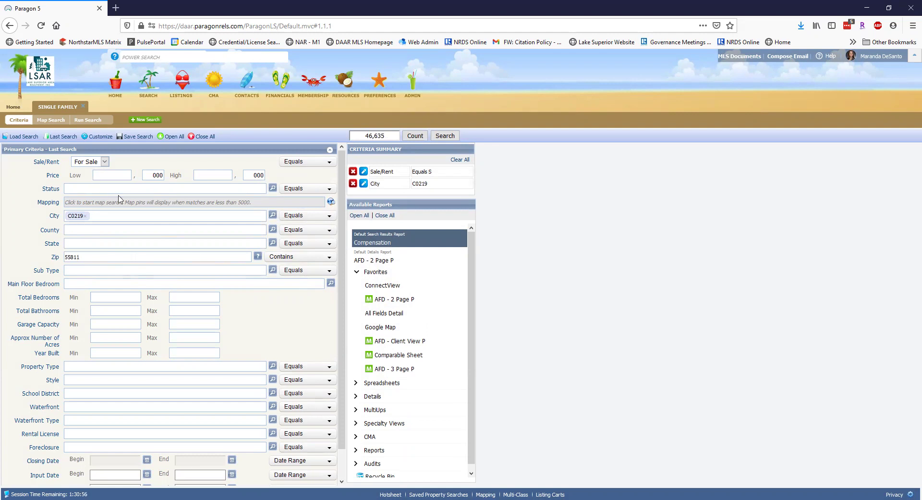
{"action": "key", "text": "Return"}
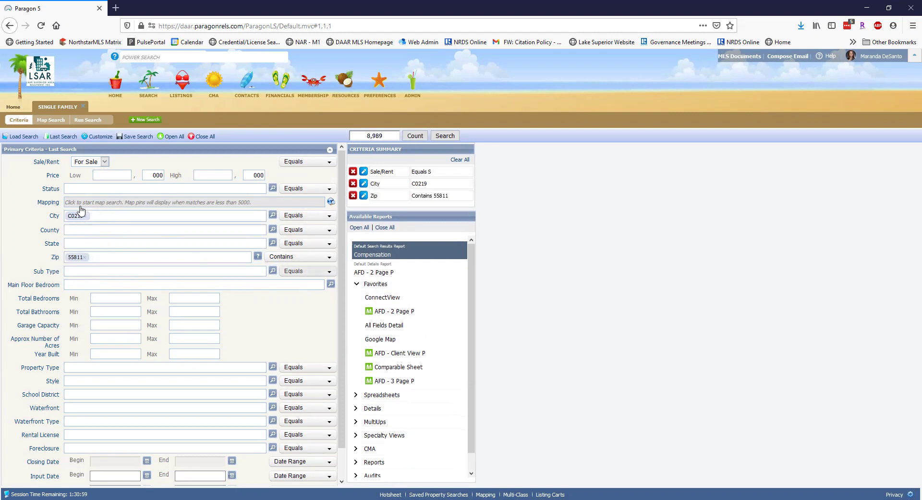
Step: Set the Status criterion to ALL ACTIVE
{"action": "left_click", "coordinate": [82, 189]}
{"action": "type", "text": "ac"}
{"action": "left_click", "coordinate": [92, 198]}
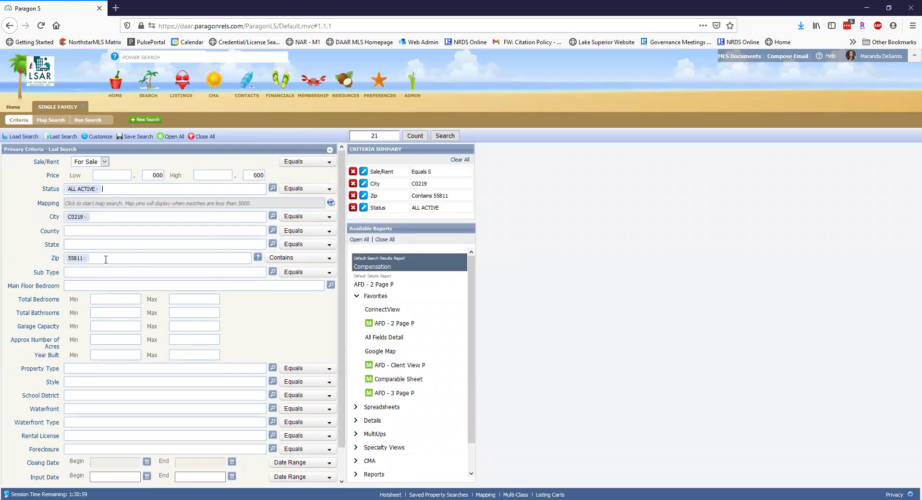
Step: Return to the search criteria and clear the City and Zip values, keeping the status filter
{"action": "left_click", "coordinate": [216, 252]}
{"action": "left_click", "coordinate": [105, 207]}
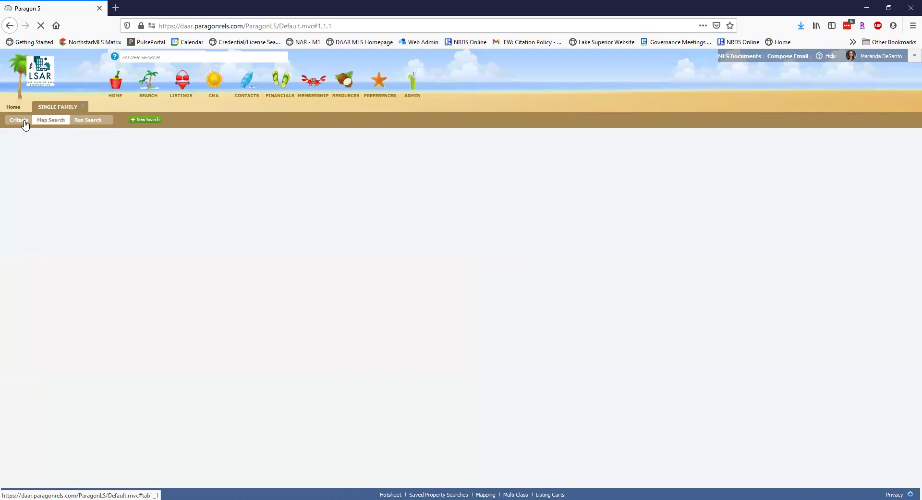
{"action": "left_click", "coordinate": [19, 120]}
{"action": "left_click", "coordinate": [134, 216]}
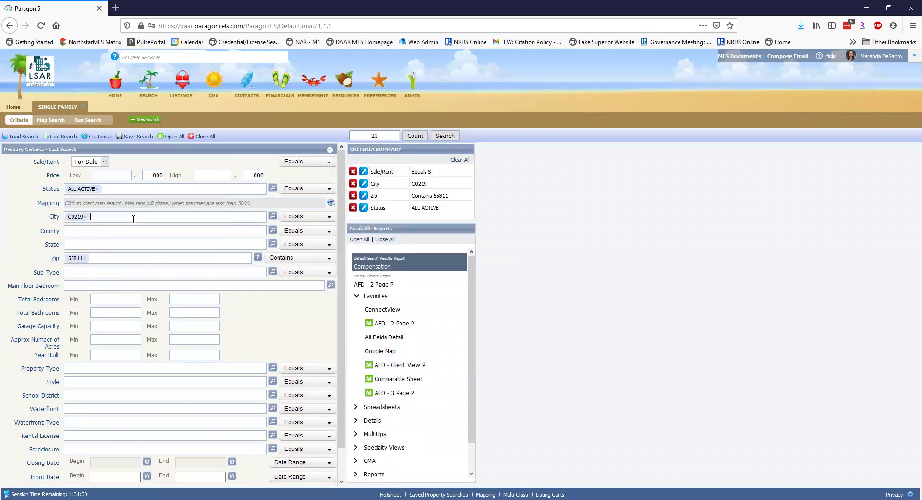
{"action": "key", "text": "BackSpace"}
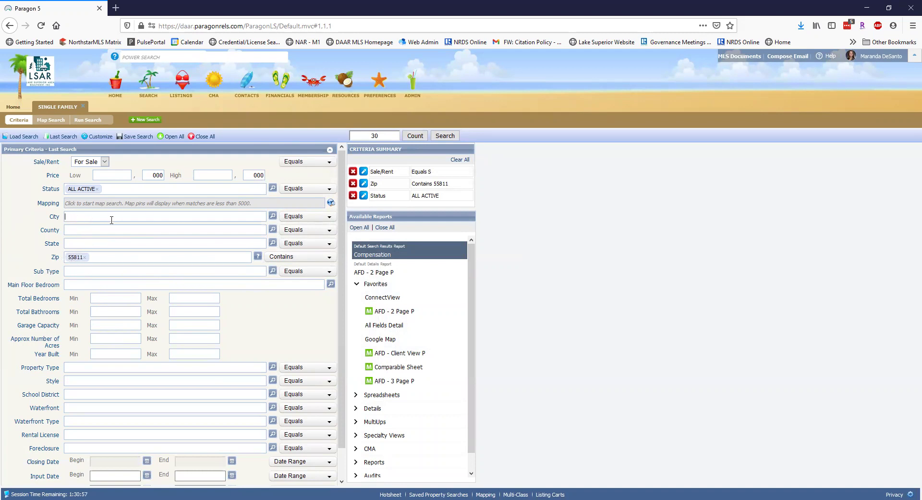
{"action": "left_click", "coordinate": [143, 218]}
{"action": "key", "text": "BackSpace"}
{"action": "key", "text": "BackSpace"}
Step: Add the Hermantown #700 school district and the city Hermantown (C0369) to the search criteria
{"action": "scroll", "coordinate": [231, 365], "scroll_direction": "down", "scroll_amount": 1}
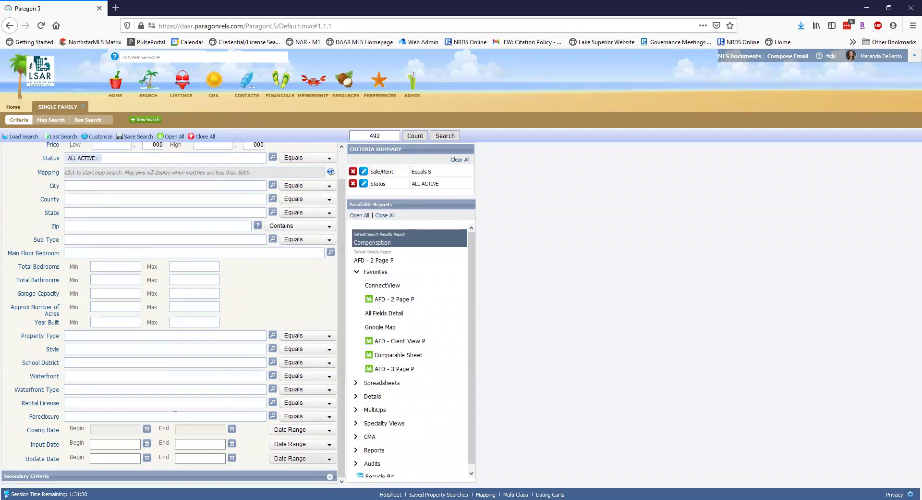
{"action": "left_click", "coordinate": [272, 362]}
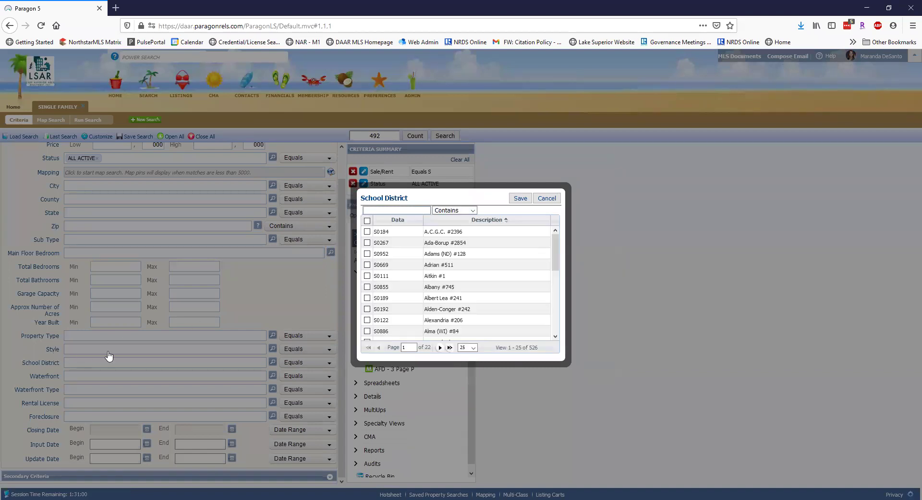
{"action": "scroll", "coordinate": [457, 298], "scroll_direction": "down", "scroll_amount": 3}
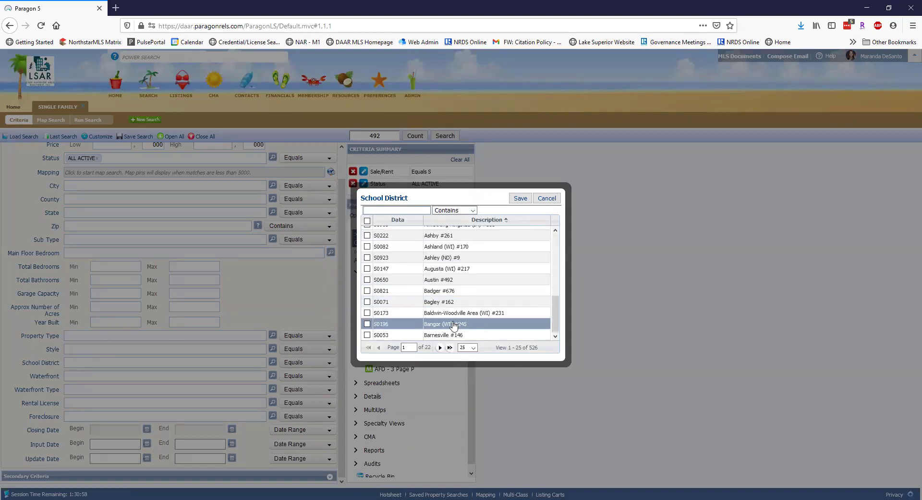
{"action": "scroll", "coordinate": [459, 322], "scroll_direction": "up", "scroll_amount": 3}
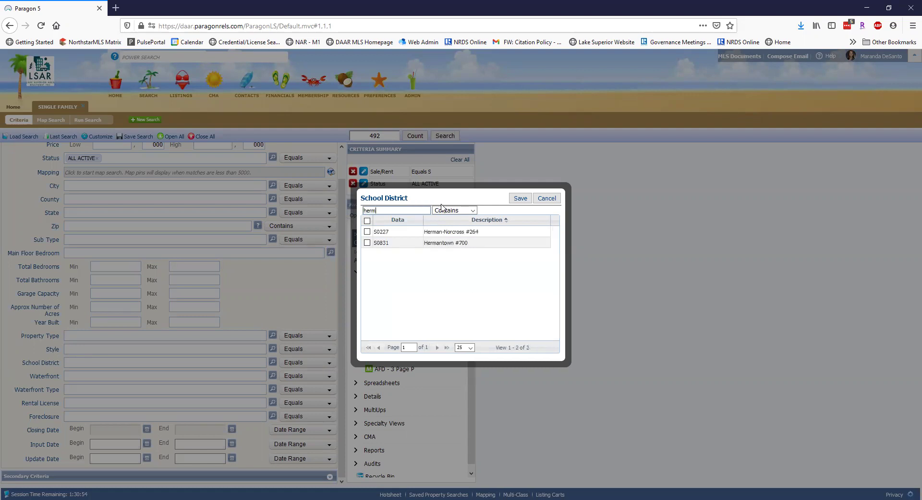
{"action": "left_click", "coordinate": [367, 244]}
{"action": "left_click", "coordinate": [520, 198]}
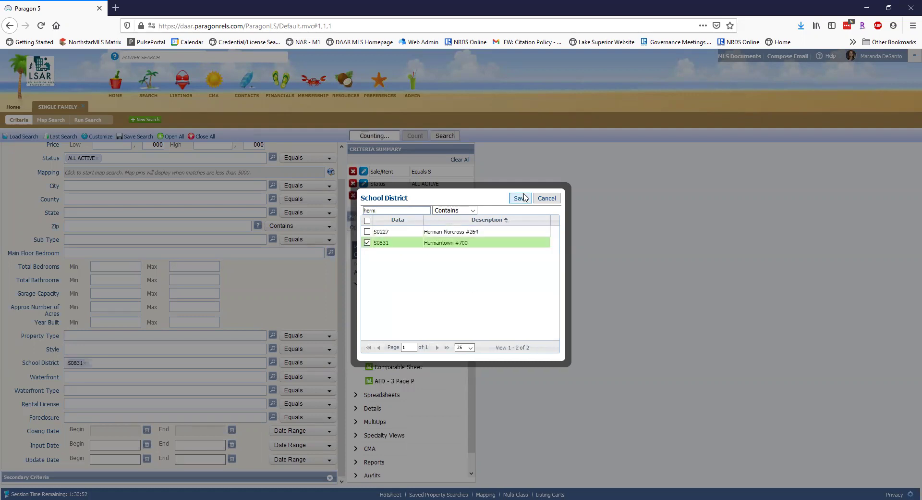
{"action": "scroll", "coordinate": [57, 349], "scroll_direction": "up", "scroll_amount": 1}
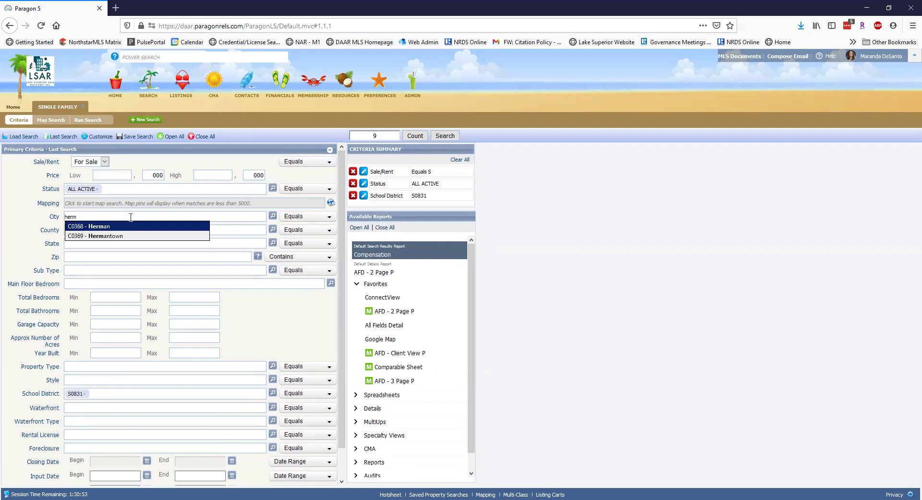
{"action": "left_click", "coordinate": [126, 237]}
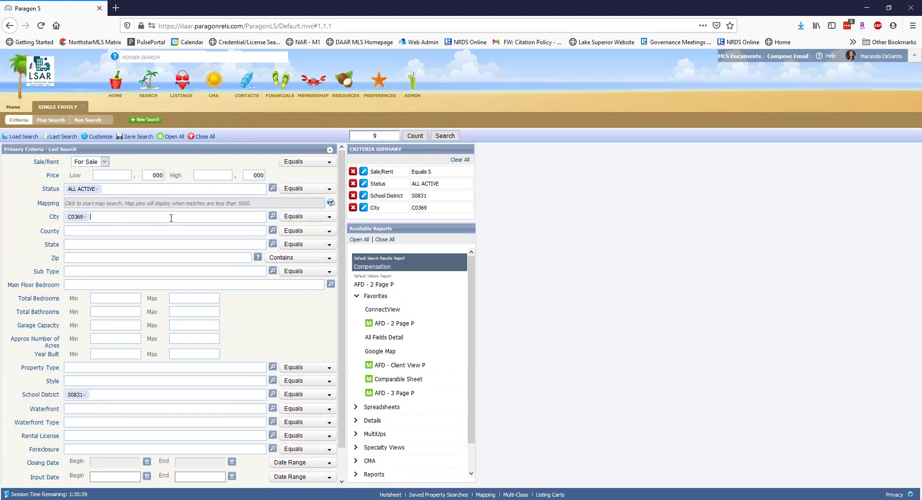
Step: Remove the Hermantown city and school district values from the Primary Criteria
{"action": "key", "text": "BackSpace"}
{"action": "key", "text": "BackSpace"}
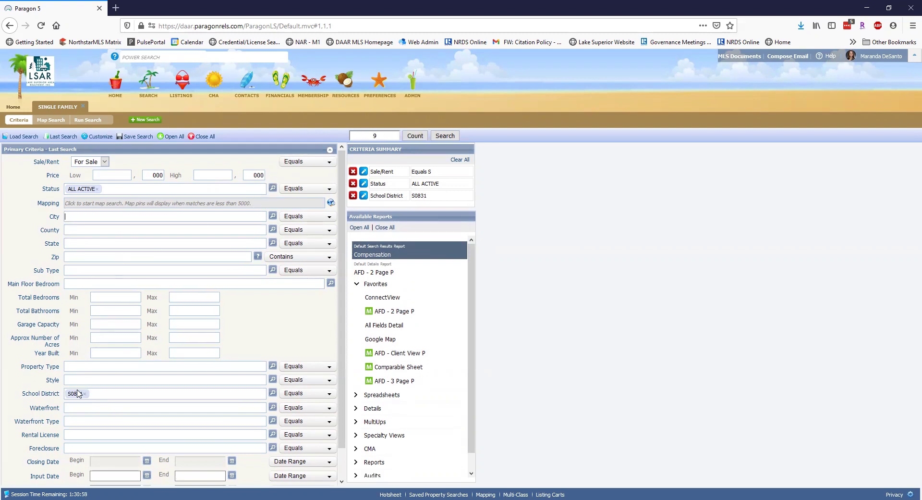
{"action": "key", "text": "BackSpace"}
{"action": "key", "text": "BackSpace"}
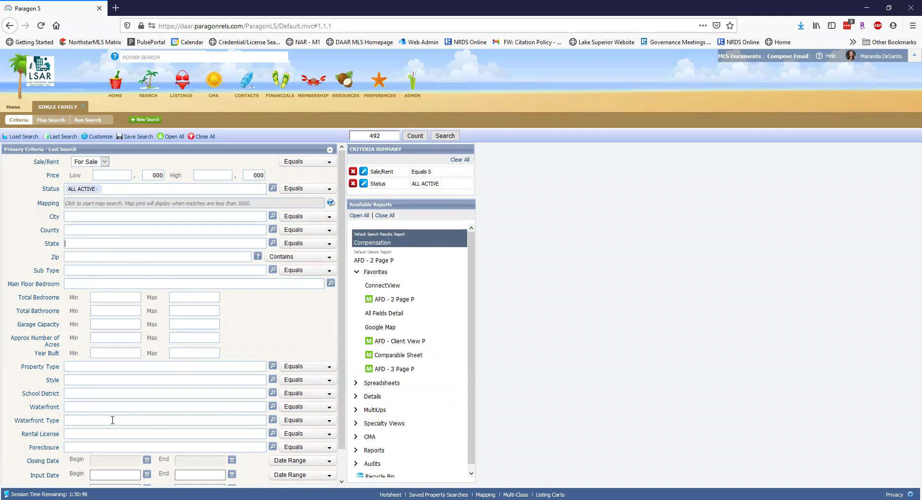
{"action": "scroll", "coordinate": [69, 414], "scroll_direction": "down", "scroll_amount": 1}
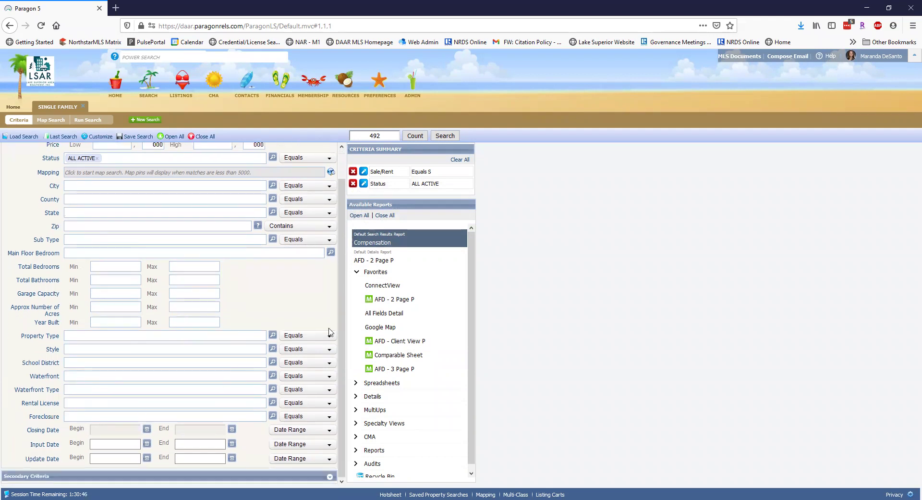
{"action": "scroll", "coordinate": [75, 394], "scroll_direction": "up", "scroll_amount": 1}
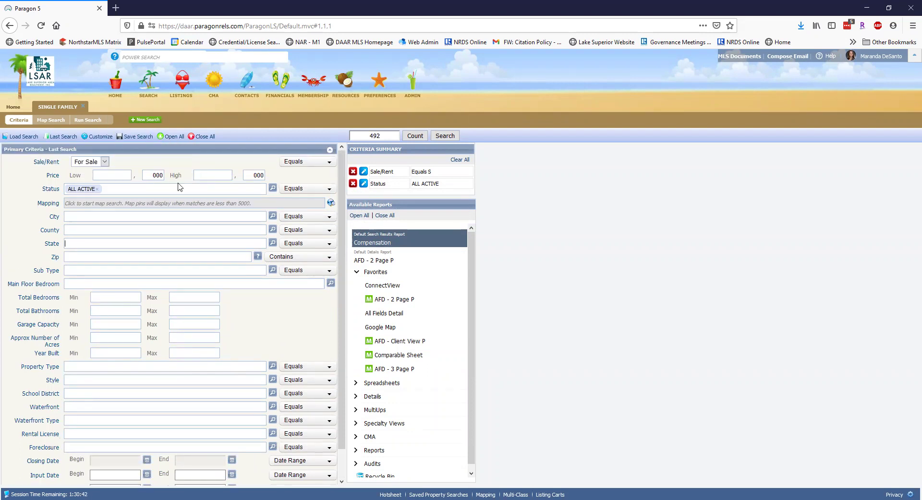
Step: Set the City criterion to Duluth (C0219) and open the matching listings in the map search
{"action": "left_click", "coordinate": [53, 122]}
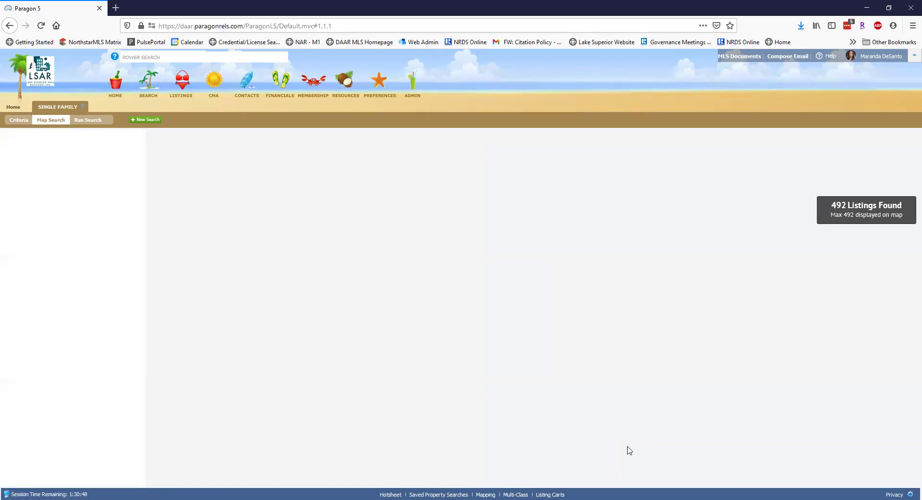
{"action": "left_click", "coordinate": [18, 119]}
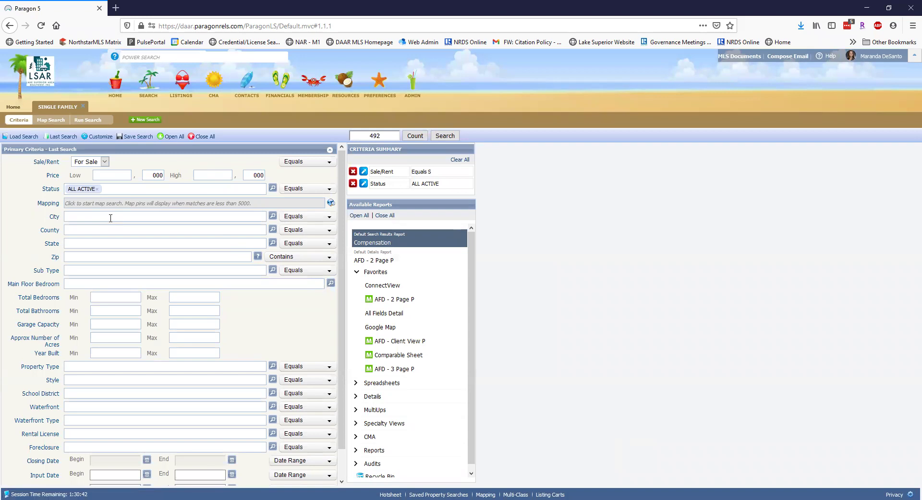
{"action": "mouse_move", "coordinate": [416, 235]}
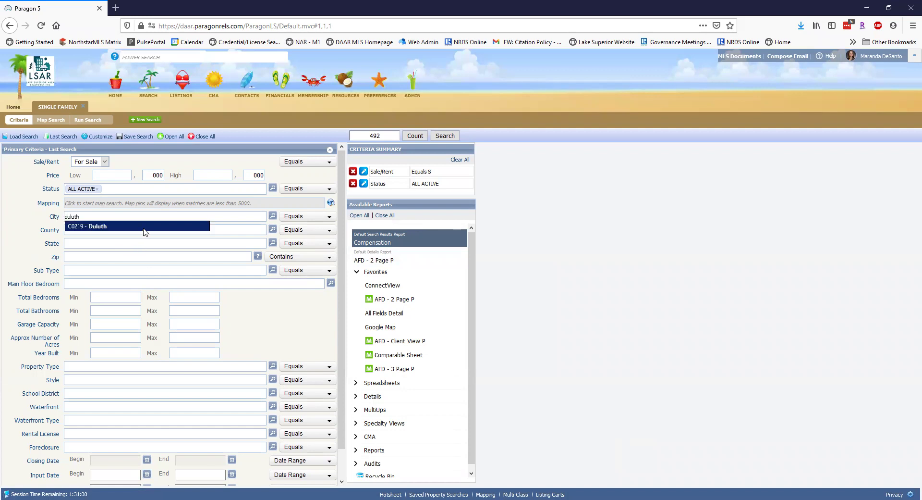
{"action": "left_click", "coordinate": [145, 232]}
{"action": "left_click", "coordinate": [50, 120]}
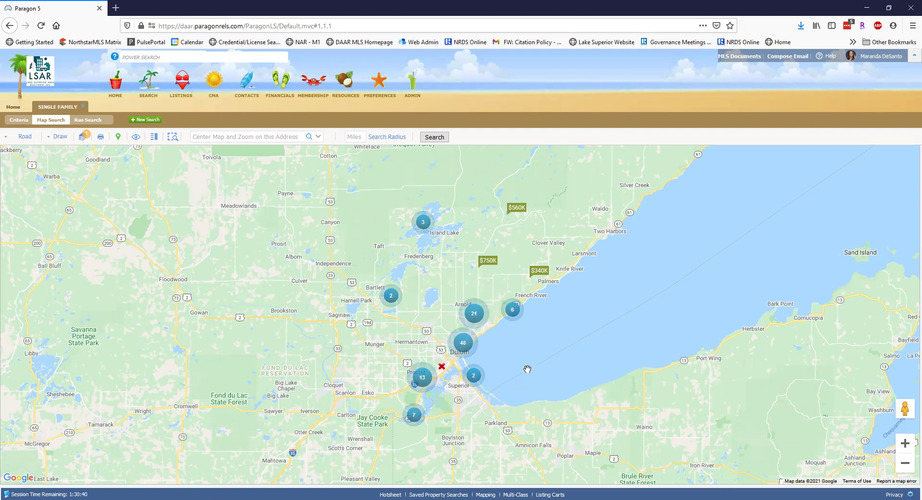
Step: Examine how the listing clusters are distributed on the map around Duluth and along the Lake Superior shore
{"action": "scroll", "coordinate": [528, 370], "scroll_direction": "up", "scroll_amount": 1}
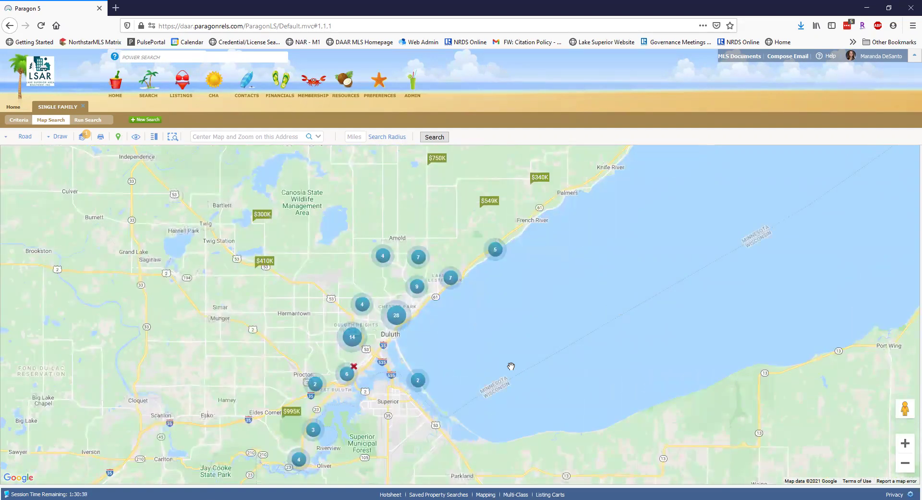
{"action": "scroll", "coordinate": [511, 366], "scroll_direction": "up", "scroll_amount": 1}
{"action": "left_click_drag", "start_coordinate": [471, 305], "coordinate": [591, 313]}
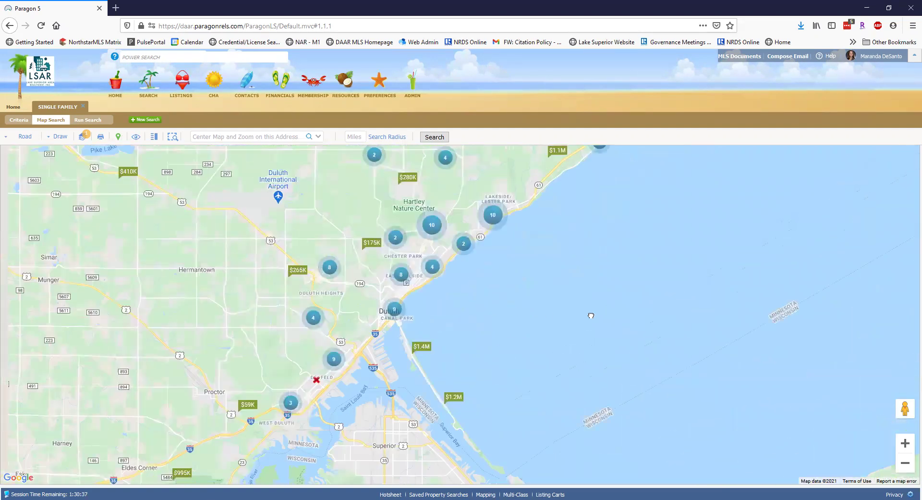
{"action": "left_click", "coordinate": [905, 442]}
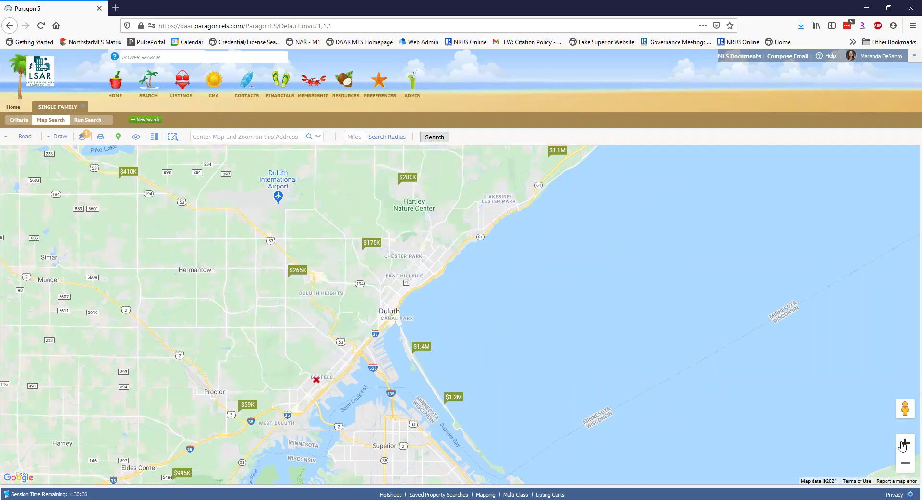
{"action": "left_click", "coordinate": [905, 464]}
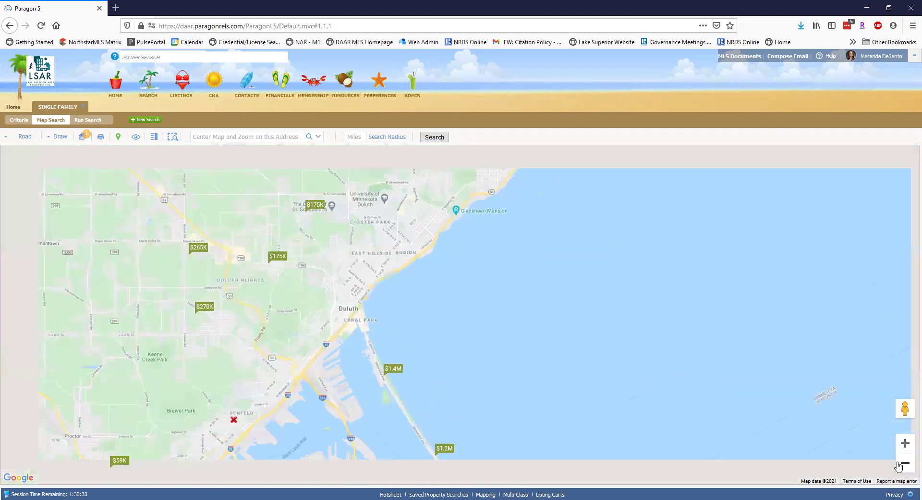
{"action": "left_click_drag", "start_coordinate": [486, 296], "coordinate": [554, 346]}
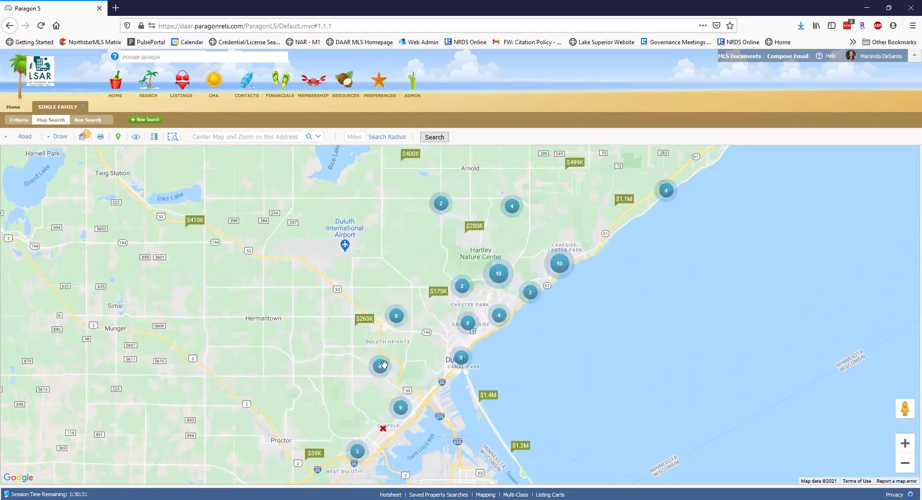
{"action": "scroll", "coordinate": [584, 335], "scroll_direction": "down", "scroll_amount": 1}
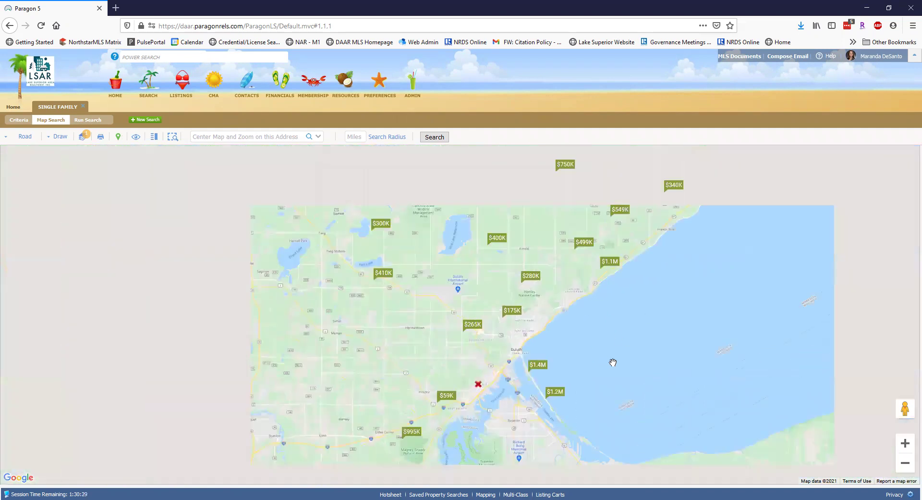
{"action": "left_click_drag", "start_coordinate": [597, 349], "coordinate": [604, 284]}
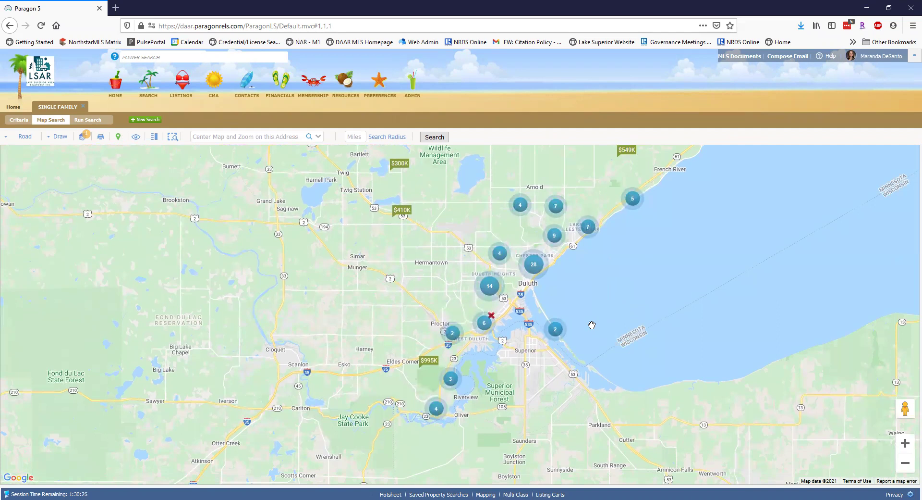
Step: Examine the listing cluster in the New Duluth area, near Gary New Duluth Park, at street level on the map
{"action": "scroll", "coordinate": [571, 356], "scroll_direction": "up", "scroll_amount": 1}
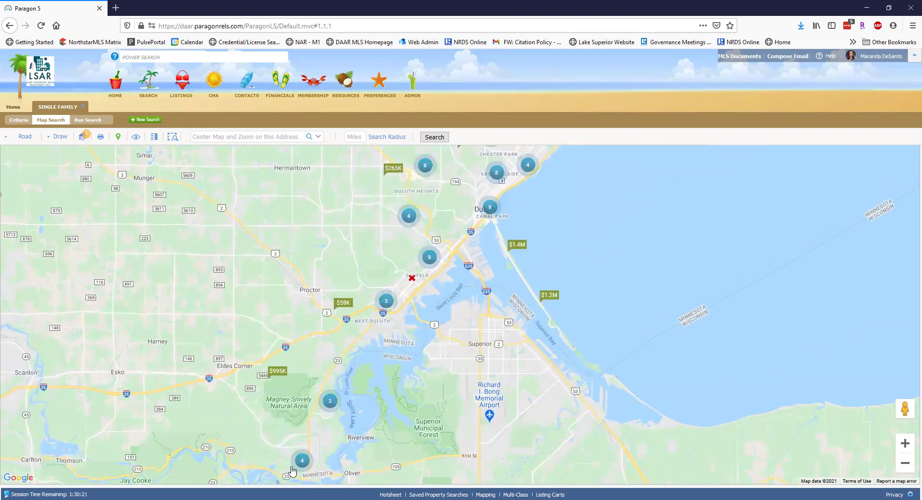
{"action": "scroll", "coordinate": [278, 437], "scroll_direction": "up", "scroll_amount": 1}
{"action": "left_click_drag", "start_coordinate": [332, 347], "coordinate": [375, 206]}
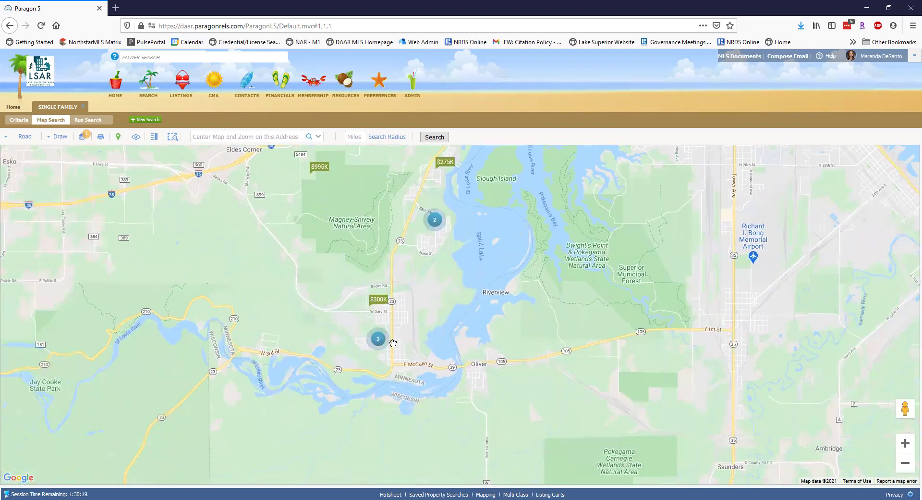
{"action": "scroll", "coordinate": [396, 362], "scroll_direction": "up", "scroll_amount": 1}
{"action": "left_click_drag", "start_coordinate": [412, 335], "coordinate": [425, 334]}
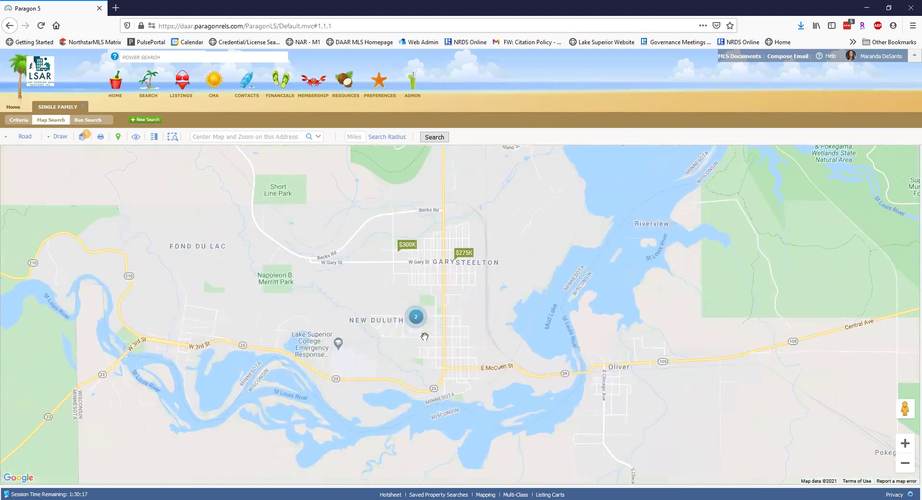
{"action": "scroll", "coordinate": [426, 334], "scroll_direction": "up", "scroll_amount": 1}
{"action": "scroll", "coordinate": [427, 314], "scroll_direction": "up", "scroll_amount": 1}
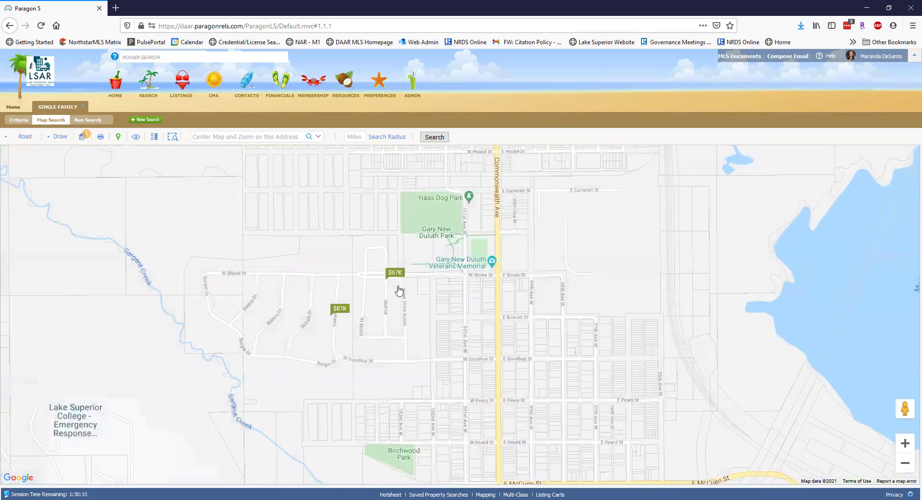
{"action": "scroll", "coordinate": [428, 328], "scroll_direction": "down", "scroll_amount": 1}
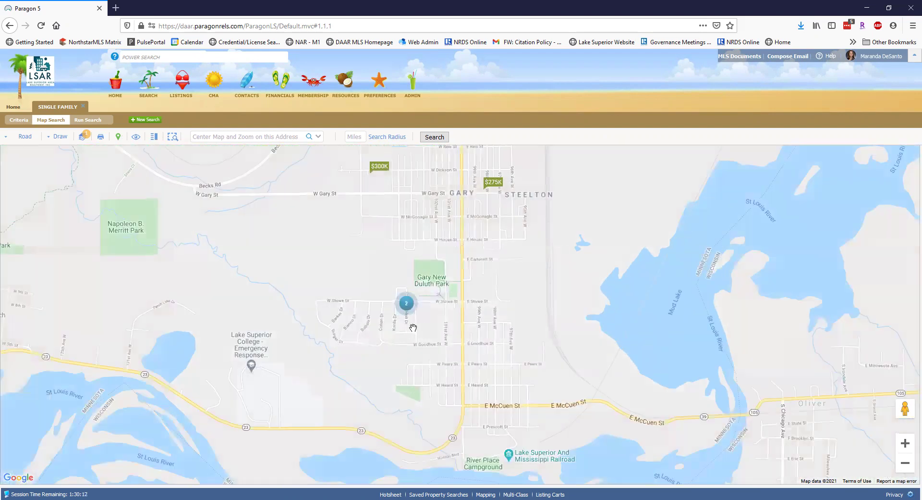
{"action": "scroll", "coordinate": [413, 328], "scroll_direction": "up", "scroll_amount": 1}
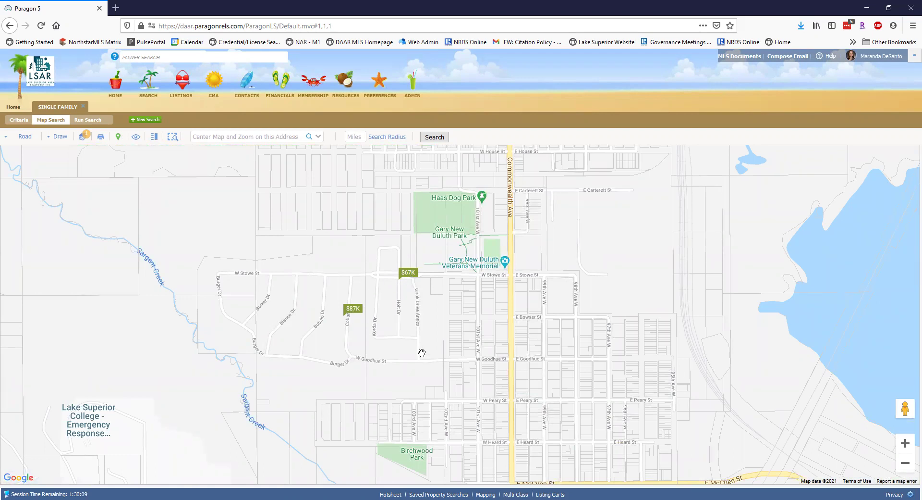
Step: Examine how the Duluth listings spread from Gary New Duluth across Hermantown and up the shore toward French River
{"action": "scroll", "coordinate": [422, 352], "scroll_direction": "down", "scroll_amount": 2}
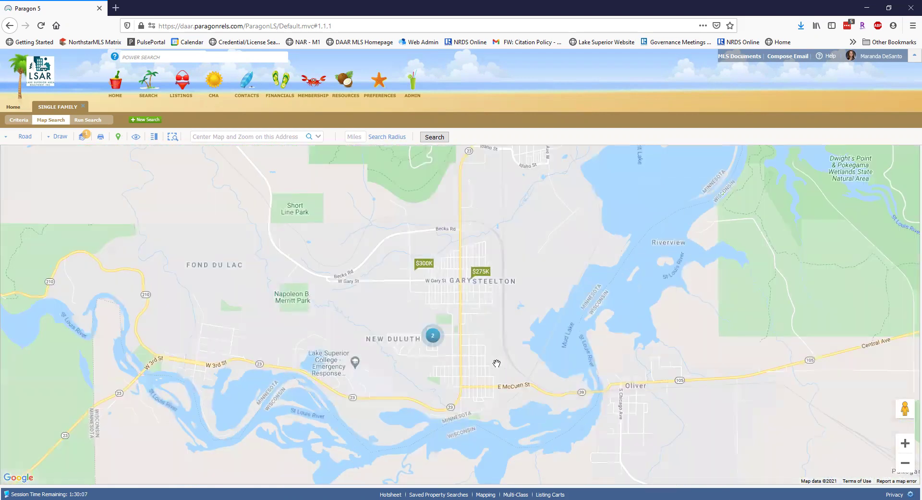
{"action": "scroll", "coordinate": [497, 363], "scroll_direction": "down", "scroll_amount": 3}
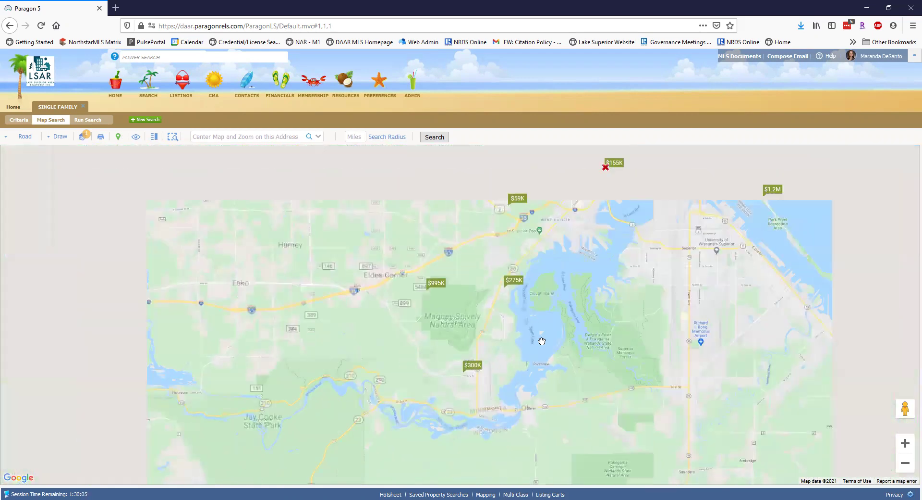
{"action": "scroll", "coordinate": [541, 341], "scroll_direction": "down", "scroll_amount": 2}
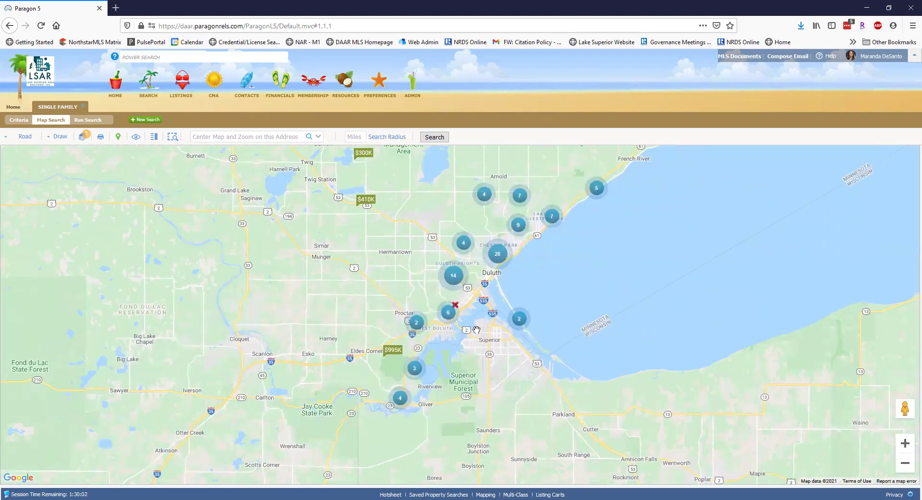
{"action": "scroll", "coordinate": [476, 329], "scroll_direction": "down", "scroll_amount": 1}
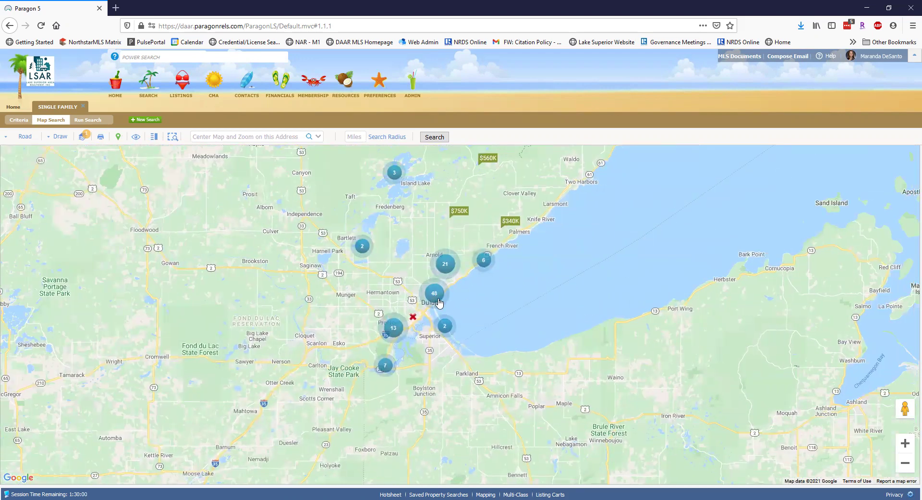
{"action": "scroll", "coordinate": [439, 302], "scroll_direction": "up", "scroll_amount": 1}
{"action": "scroll", "coordinate": [522, 250], "scroll_direction": "up", "scroll_amount": 1}
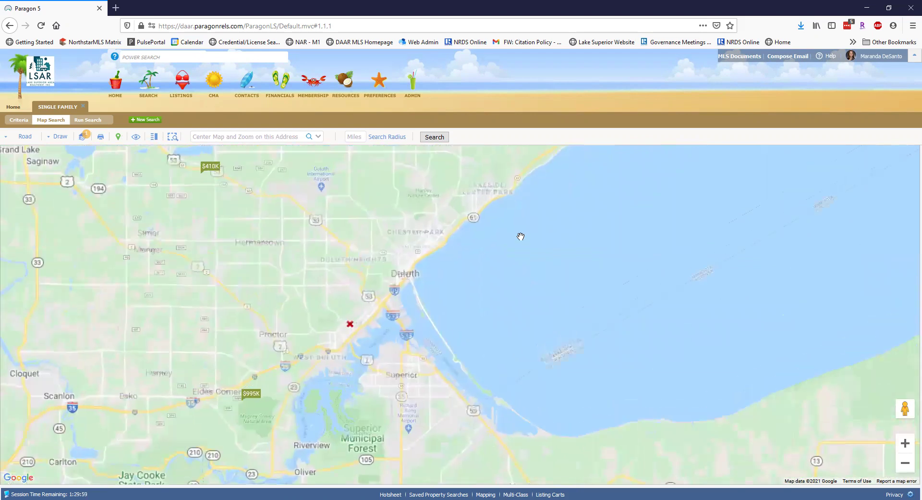
{"action": "left_click_drag", "start_coordinate": [494, 238], "coordinate": [501, 313]}
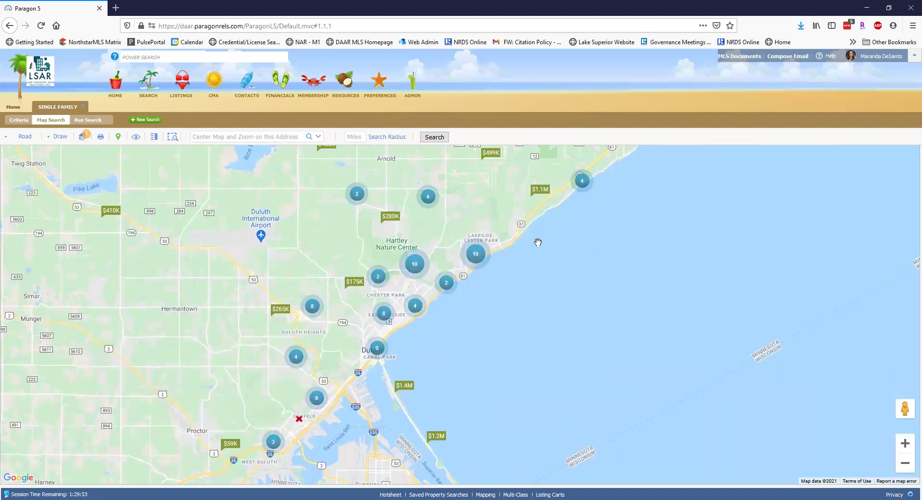
{"action": "left_click_drag", "start_coordinate": [538, 245], "coordinate": [588, 390]}
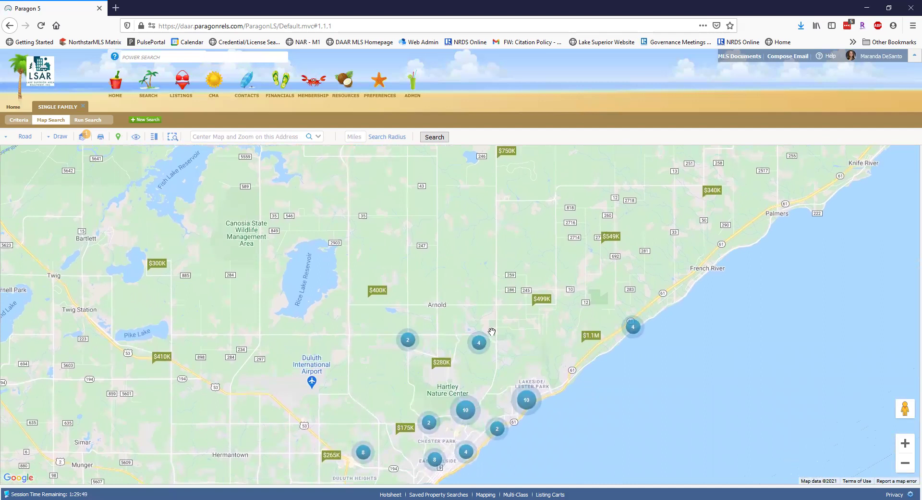
{"action": "left_click_drag", "start_coordinate": [370, 372], "coordinate": [549, 245]}
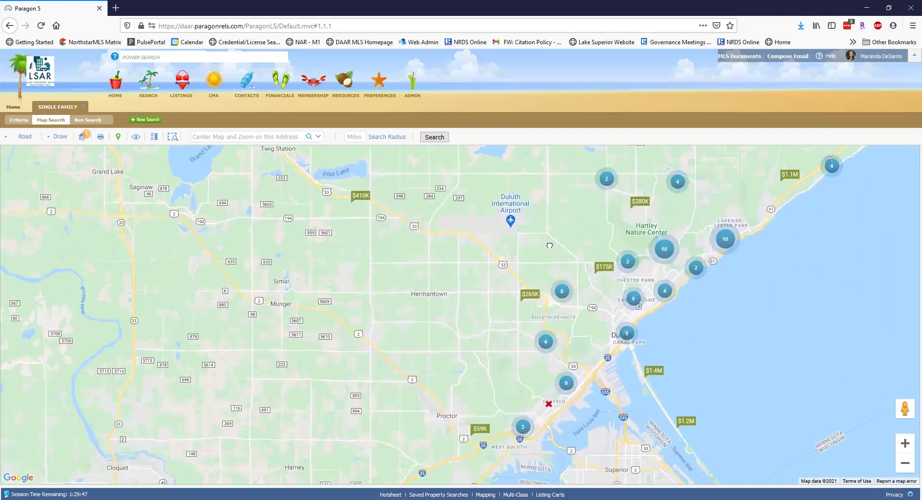
{"action": "scroll", "coordinate": [480, 288], "scroll_direction": "down", "scroll_amount": 1}
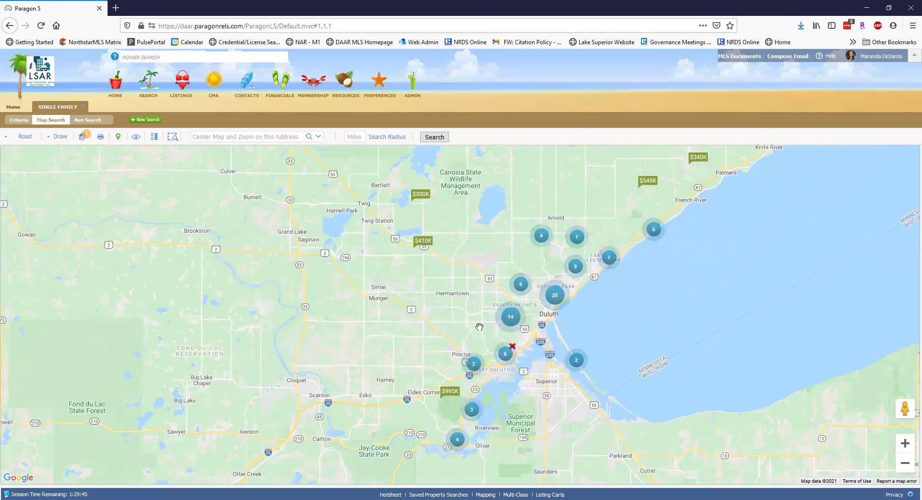
{"action": "left_click_drag", "start_coordinate": [464, 325], "coordinate": [396, 318]}
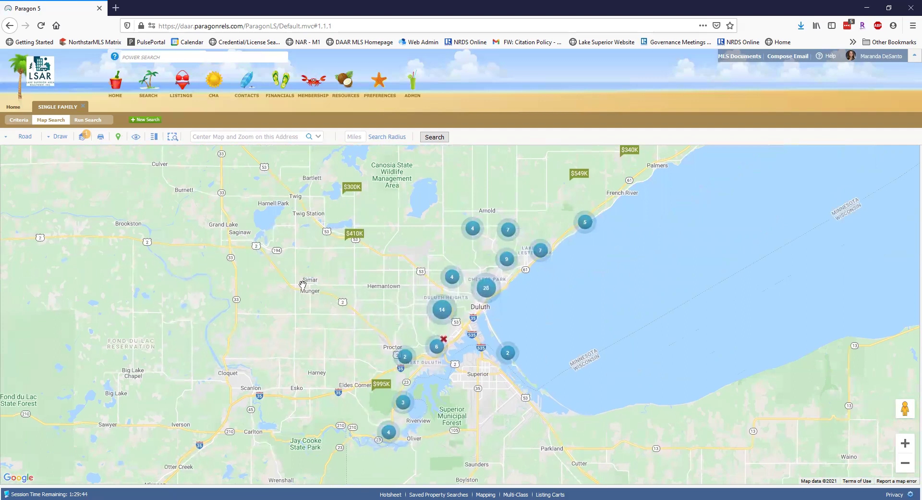
Step: Start a polygon search area on the map with its first edge over Lake Superior, offshore from Duluth
{"action": "left_click", "coordinate": [60, 138]}
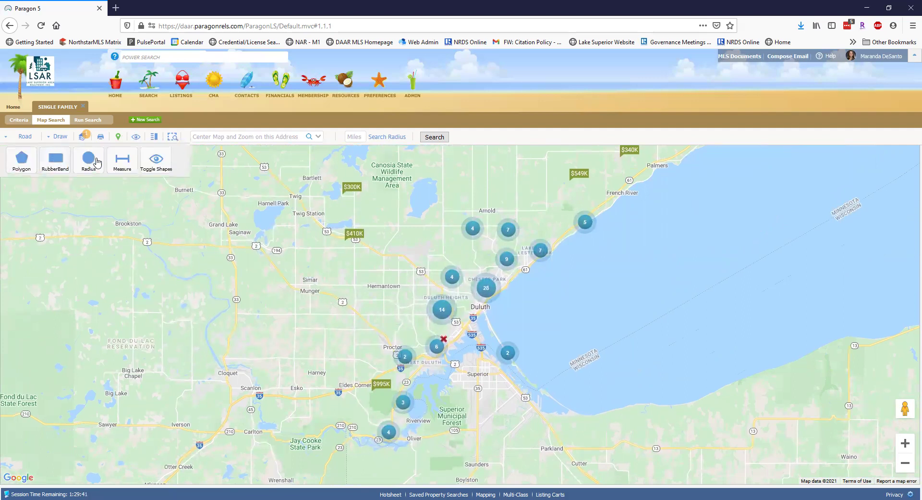
{"action": "left_click", "coordinate": [20, 161]}
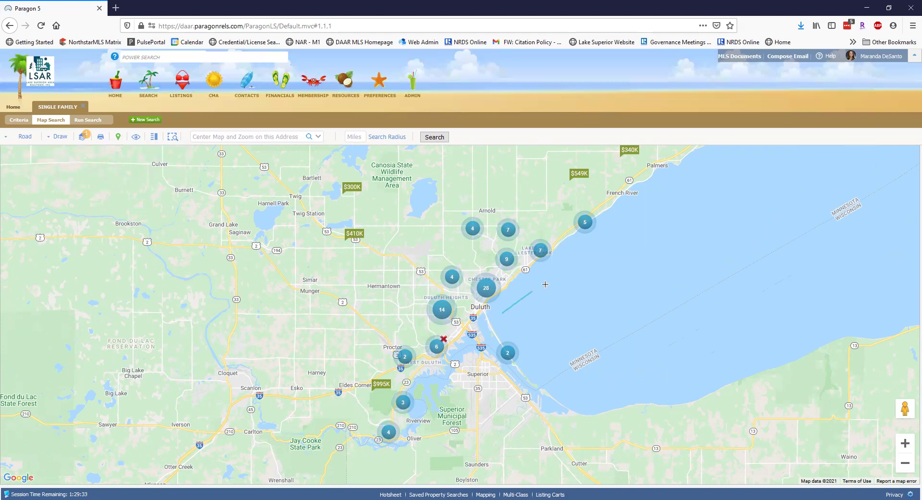
{"action": "scroll", "coordinate": [572, 270], "scroll_direction": "up", "scroll_amount": 1}
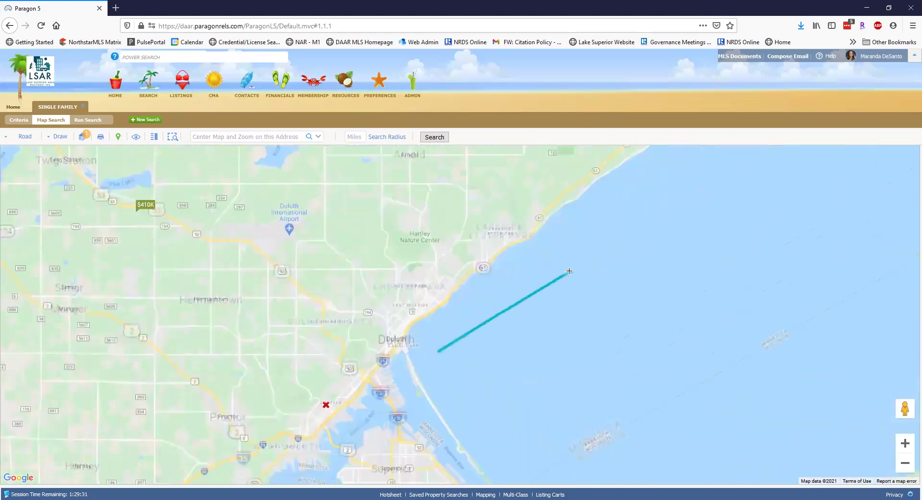
{"action": "left_click", "coordinate": [563, 275]}
{"action": "scroll", "coordinate": [543, 239], "scroll_direction": "up", "scroll_amount": 1}
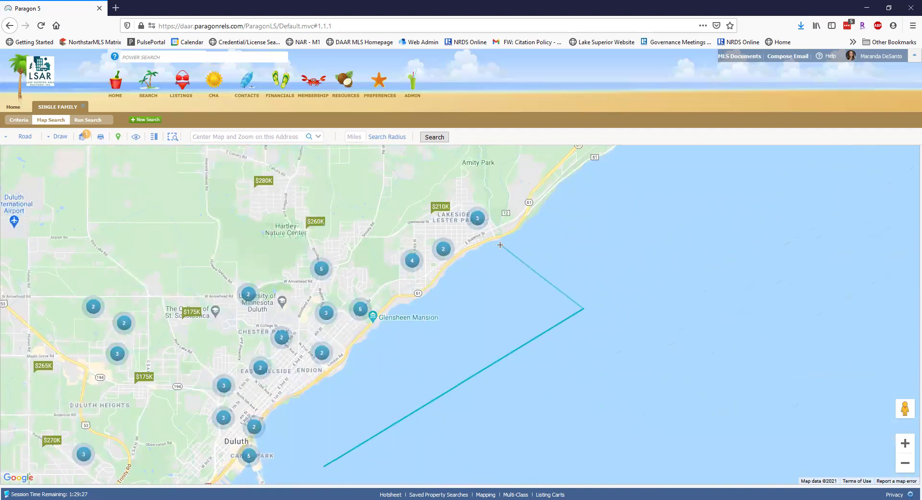
{"action": "scroll", "coordinate": [500, 242], "scroll_direction": "up", "scroll_amount": 1}
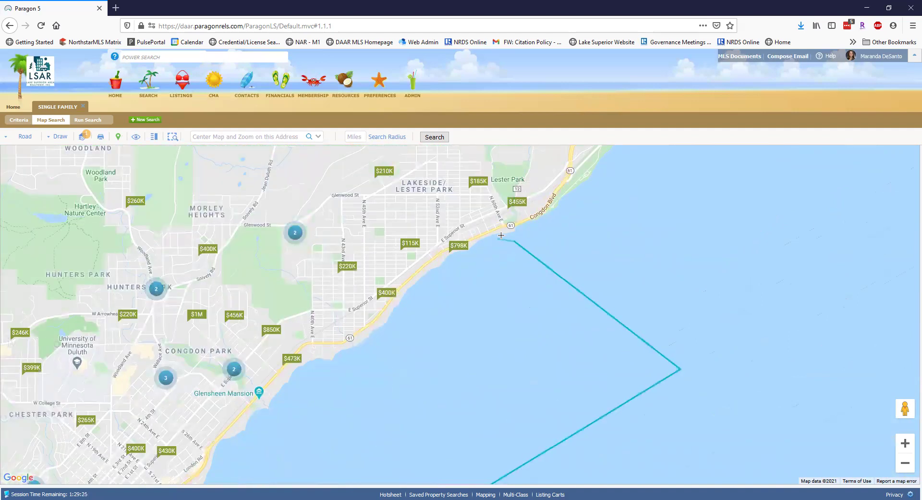
Step: Trace the polygon around the Lakeside/Lester Park neighborhood and close it at its starting point in the lake
{"action": "left_click", "coordinate": [502, 234]}
{"action": "left_click", "coordinate": [479, 172]}
{"action": "scroll", "coordinate": [480, 152], "scroll_direction": "down", "scroll_amount": 1}
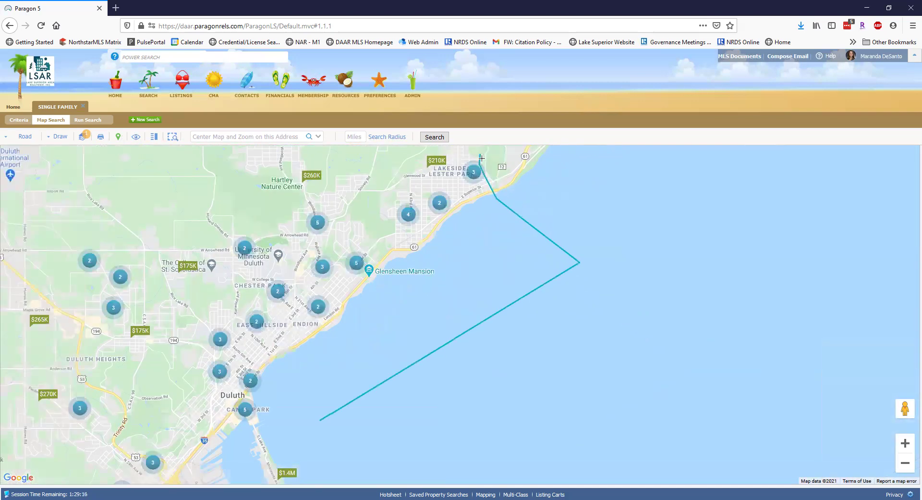
{"action": "left_click_drag", "start_coordinate": [480, 158], "coordinate": [464, 301]}
{"action": "mouse_move", "coordinate": [469, 269]}
{"action": "left_mouse_down"}
{"action": "mouse_move", "coordinate": [474, 242]}
{"action": "mouse_move", "coordinate": [414, 245]}
{"action": "mouse_move", "coordinate": [406, 295]}
{"action": "mouse_move", "coordinate": [374, 346]}
{"action": "left_mouse_up"}
{"action": "mouse_move", "coordinate": [374, 390]}
{"action": "left_mouse_down"}
{"action": "mouse_move", "coordinate": [387, 423]}
{"action": "mouse_move", "coordinate": [422, 454]}
{"action": "mouse_move", "coordinate": [434, 448]}
{"action": "left_mouse_up"}
{"action": "scroll", "coordinate": [435, 448], "scroll_direction": "down", "scroll_amount": 3}
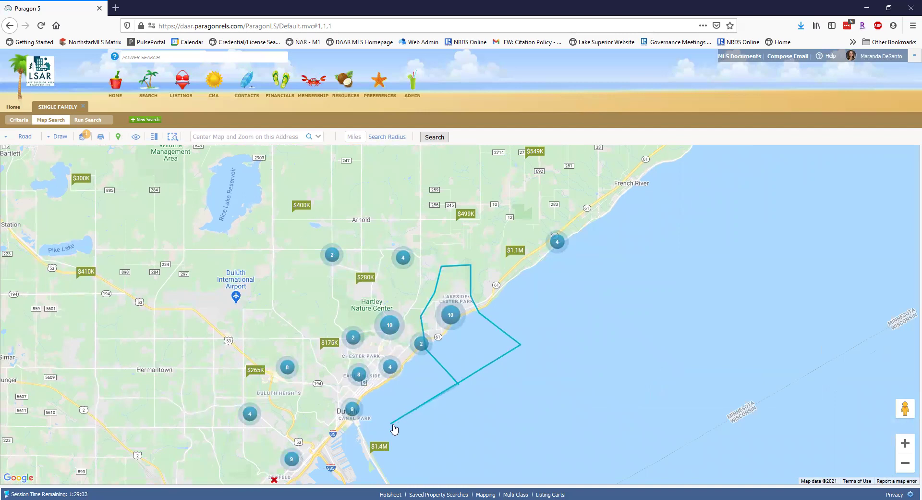
{"action": "left_click", "coordinate": [392, 424]}
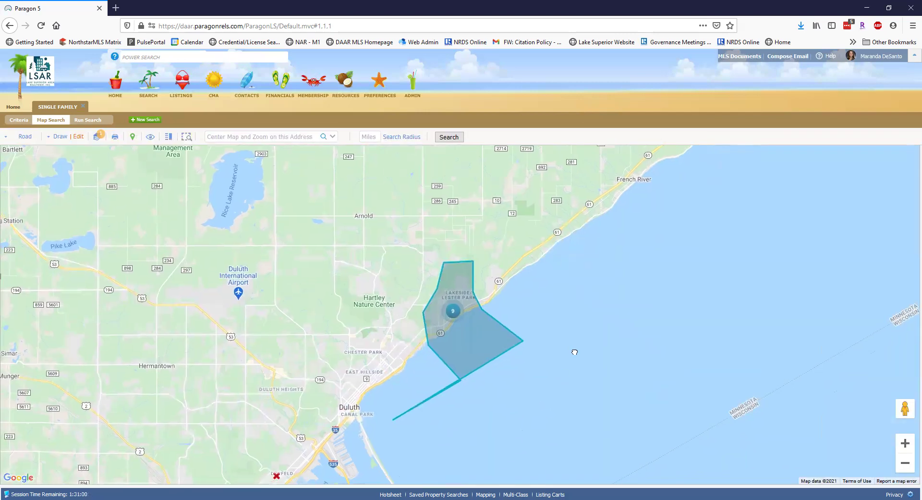
Step: Edit the polygon to pull in the stray spike over the lake and merge its lower corner into one clean point
{"action": "left_click_drag", "start_coordinate": [500, 379], "coordinate": [536, 309]}
{"action": "scroll", "coordinate": [535, 314], "scroll_direction": "up", "scroll_amount": 1}
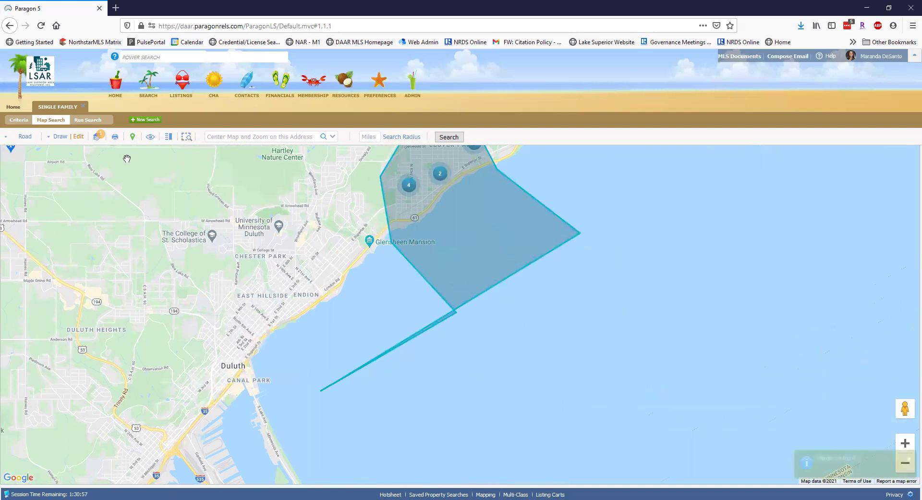
{"action": "left_click", "coordinate": [78, 136]}
{"action": "left_click", "coordinate": [53, 178]}
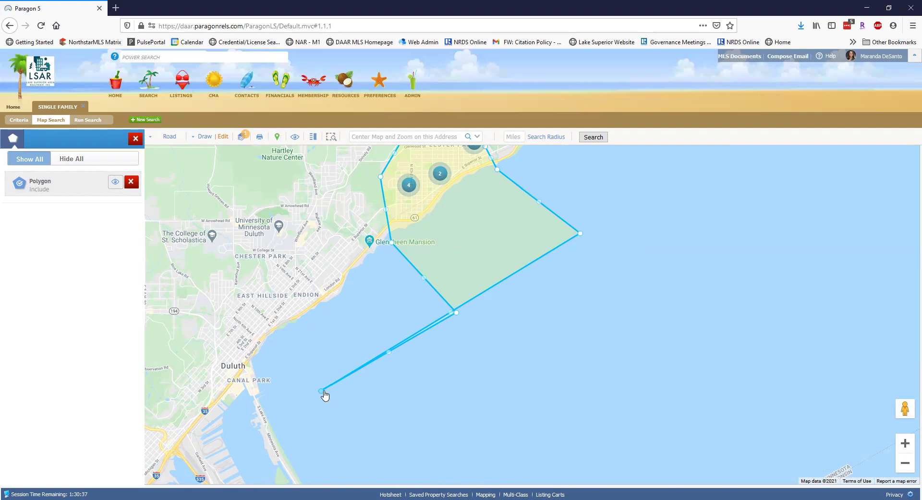
{"action": "left_click_drag", "start_coordinate": [459, 306], "coordinate": [457, 306]}
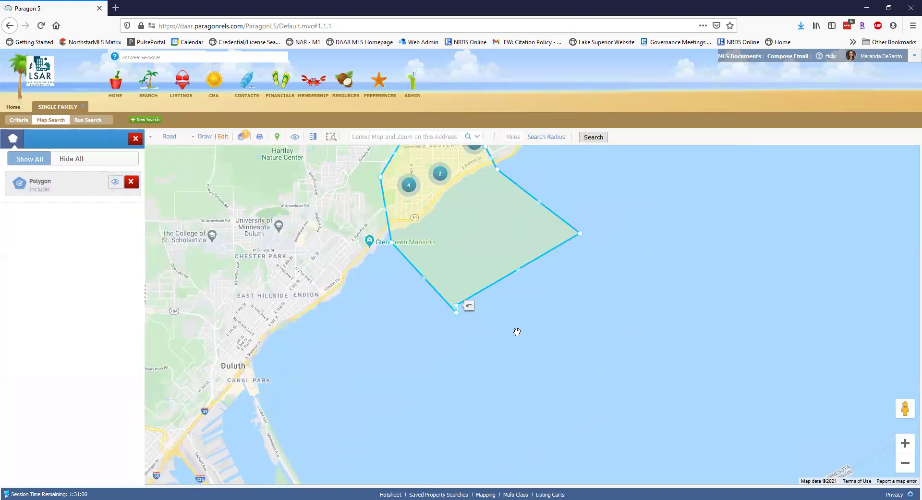
{"action": "scroll", "coordinate": [517, 331], "scroll_direction": "up", "scroll_amount": 1}
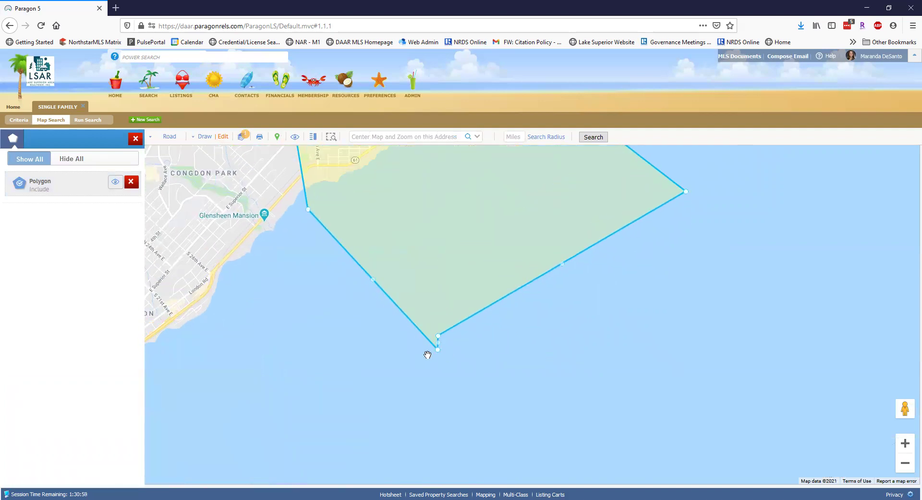
{"action": "left_click_drag", "start_coordinate": [439, 356], "coordinate": [438, 336]}
{"action": "scroll", "coordinate": [391, 383], "scroll_direction": "down", "scroll_amount": 1}
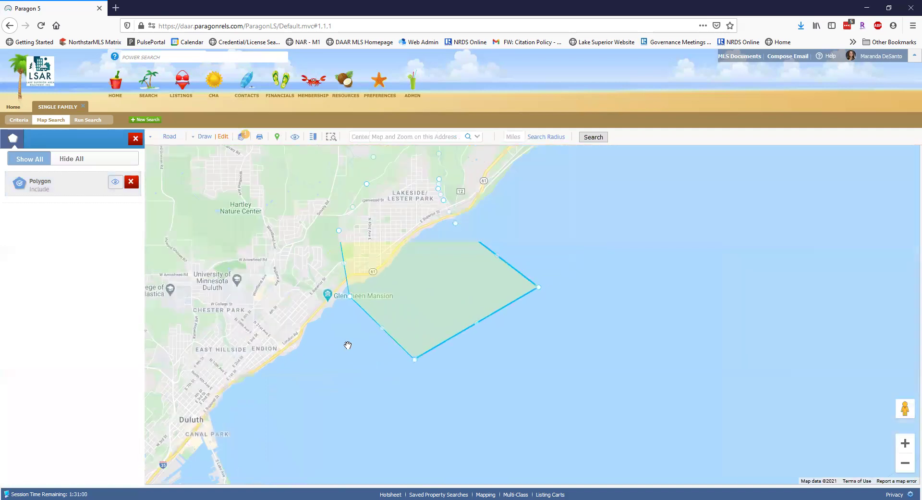
Step: Extend the polygon's western boundary outward past E Skyline Pkwy, north of Glenwood St
{"action": "left_click_drag", "start_coordinate": [350, 347], "coordinate": [373, 371]}
{"action": "scroll", "coordinate": [397, 325], "scroll_direction": "up", "scroll_amount": 1}
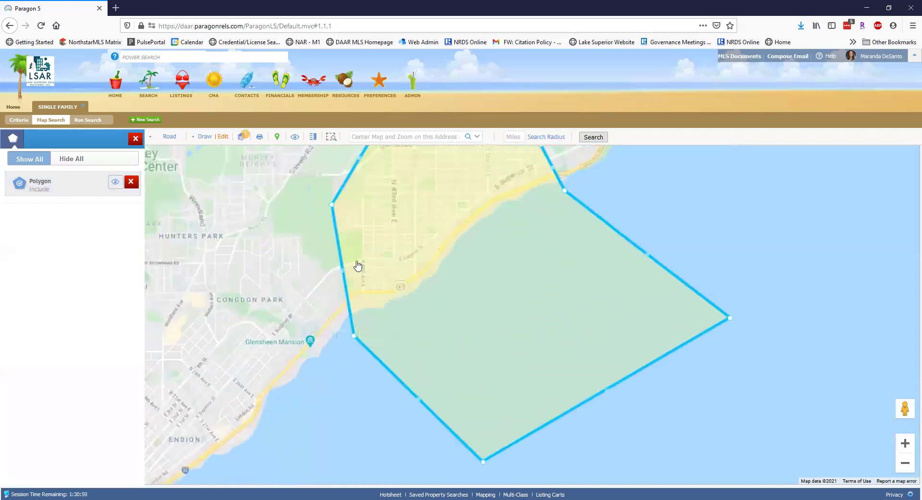
{"action": "left_click_drag", "start_coordinate": [275, 216], "coordinate": [314, 360]}
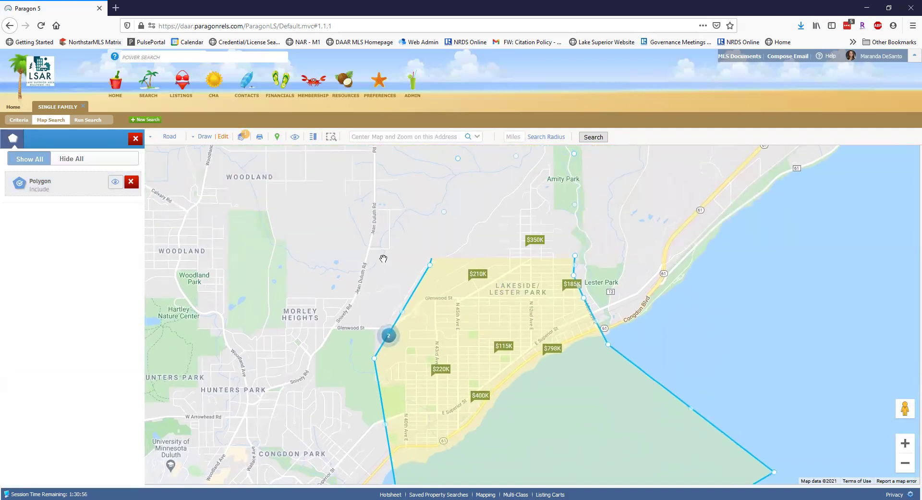
{"action": "scroll", "coordinate": [369, 348], "scroll_direction": "up", "scroll_amount": 1}
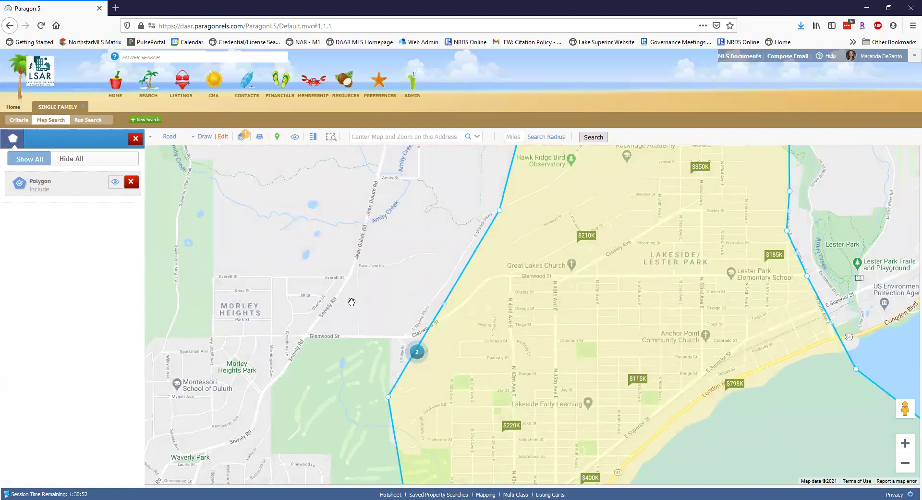
{"action": "left_click_drag", "start_coordinate": [446, 306], "coordinate": [396, 292]}
{"action": "left_click_drag", "start_coordinate": [500, 212], "coordinate": [474, 201]}
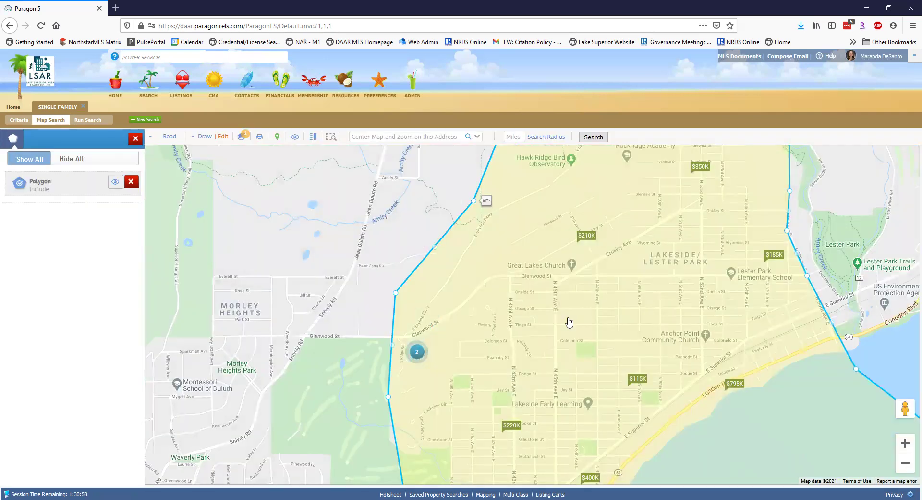
Step: Examine the polygon boundary and listings near Glenwood St and E Skyline Pkwy, and the overall Lakeside/Lester Park search area
{"action": "scroll", "coordinate": [569, 321], "scroll_direction": "down", "scroll_amount": 1}
{"action": "scroll", "coordinate": [500, 315], "scroll_direction": "up", "scroll_amount": 1}
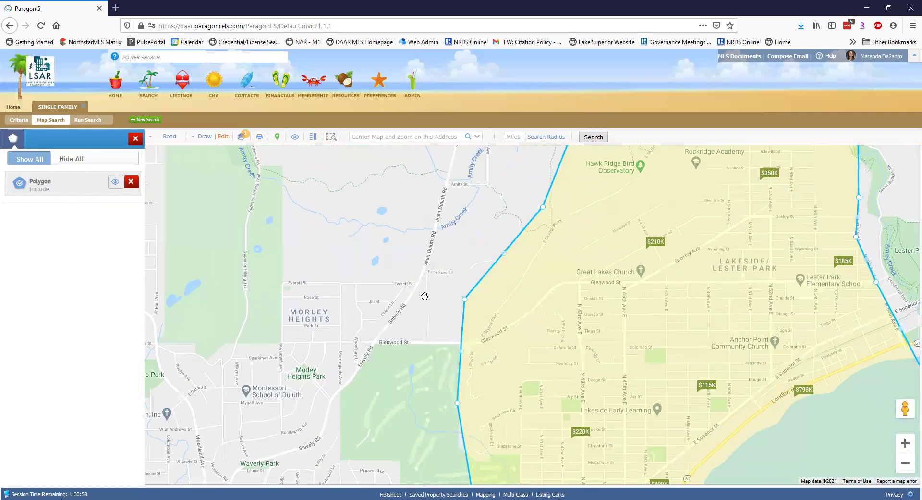
{"action": "scroll", "coordinate": [424, 295], "scroll_direction": "up", "scroll_amount": 1}
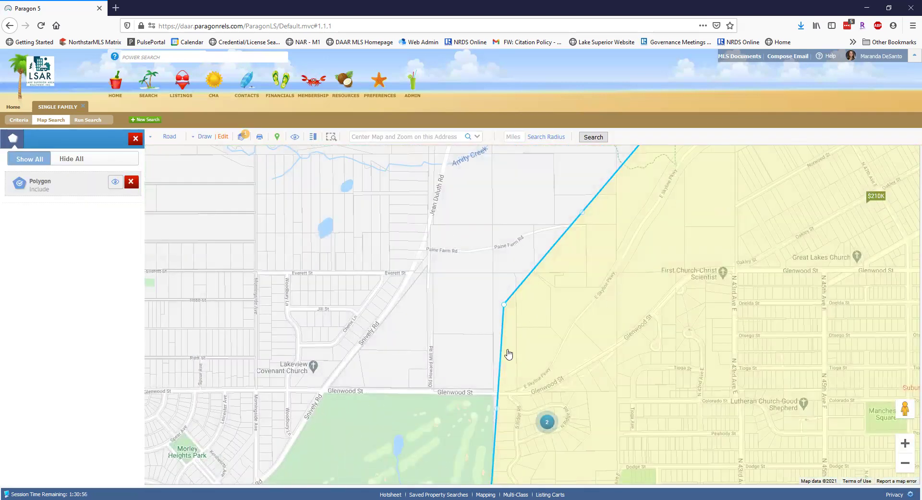
{"action": "scroll", "coordinate": [508, 354], "scroll_direction": "up", "scroll_amount": 3}
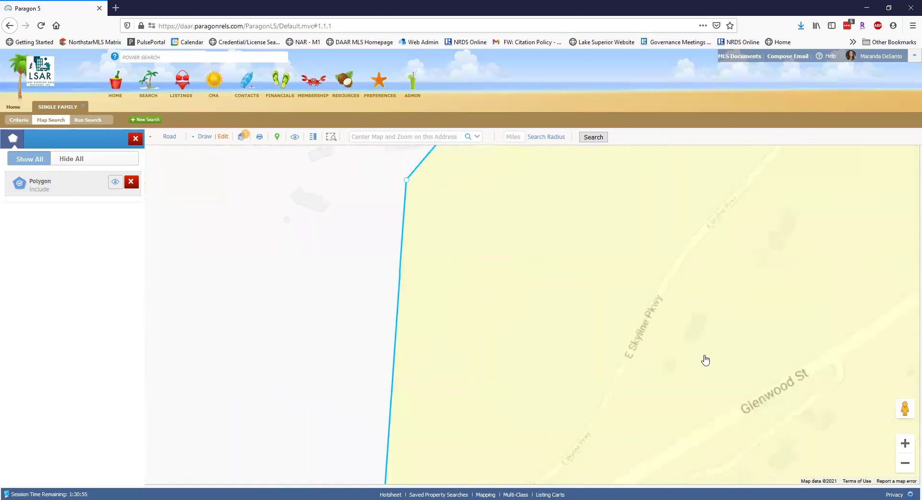
{"action": "left_click_drag", "start_coordinate": [705, 360], "coordinate": [552, 274]}
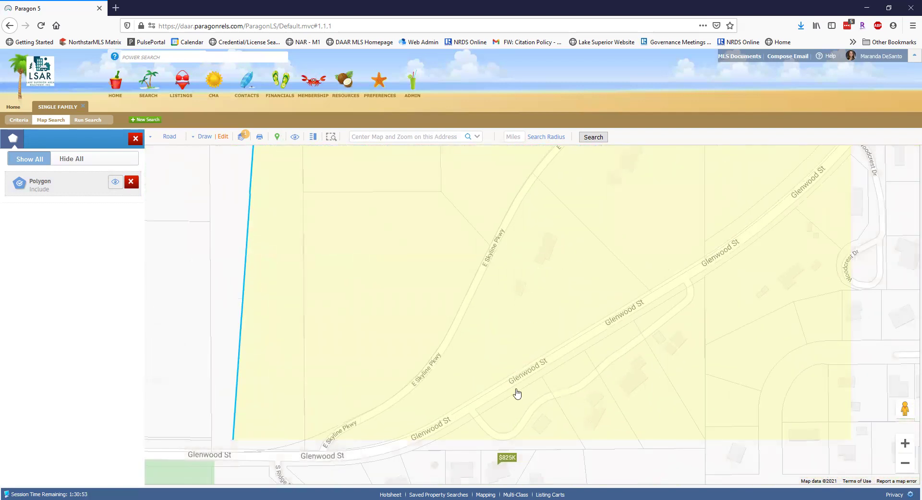
{"action": "scroll", "coordinate": [627, 356], "scroll_direction": "down", "scroll_amount": 2}
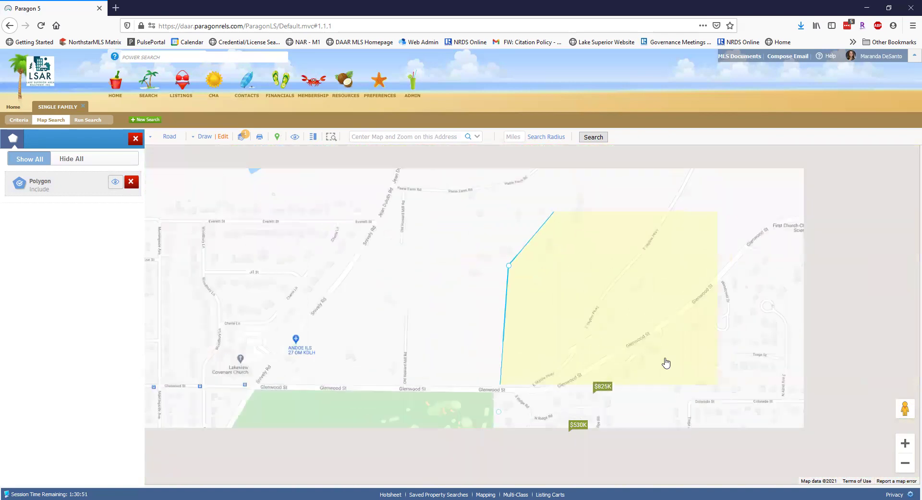
{"action": "scroll", "coordinate": [666, 362], "scroll_direction": "down", "scroll_amount": 2}
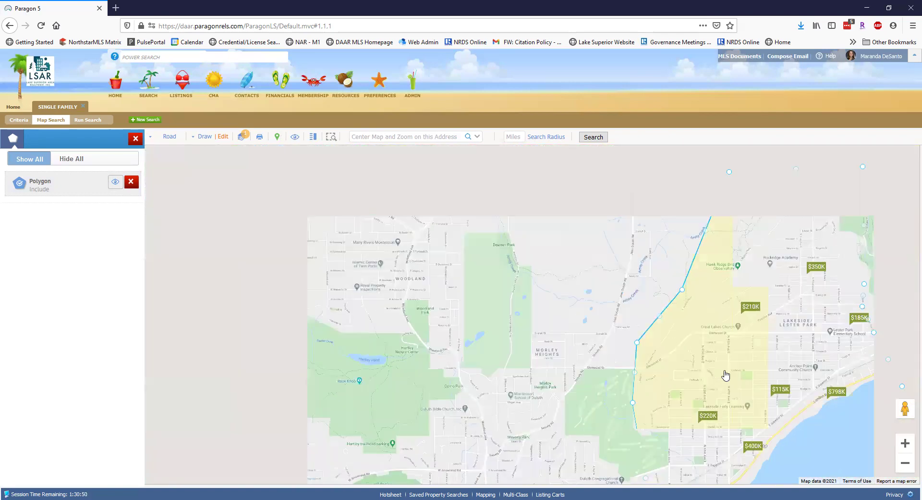
{"action": "scroll", "coordinate": [725, 374], "scroll_direction": "down", "scroll_amount": 2}
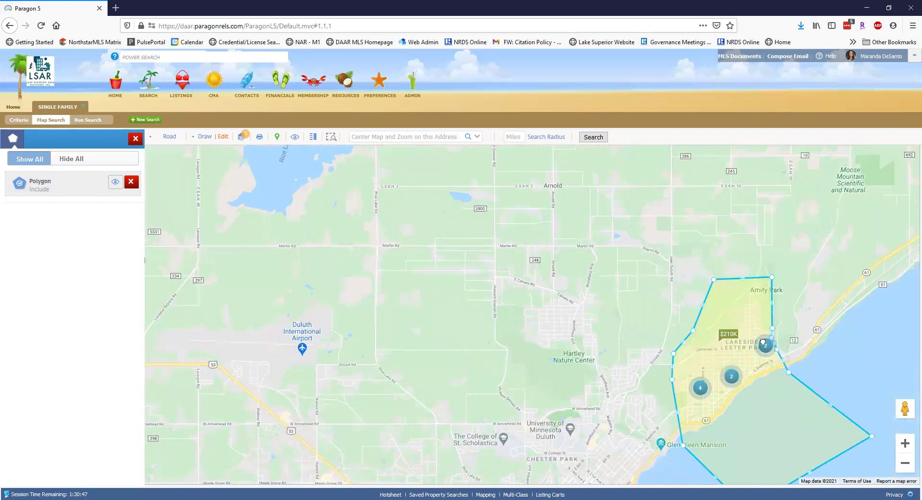
{"action": "left_click_drag", "start_coordinate": [764, 341], "coordinate": [661, 278]}
{"action": "scroll", "coordinate": [664, 302], "scroll_direction": "down", "scroll_amount": 2}
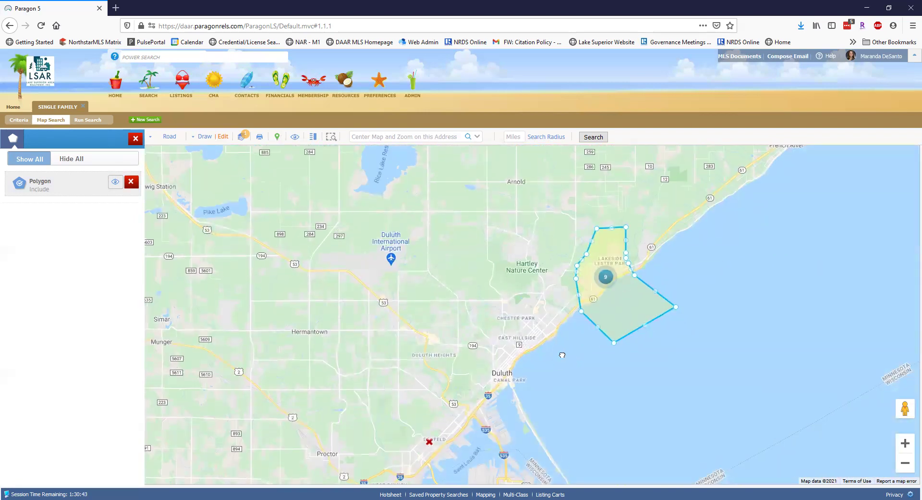
Step: Finish editing the polygon and draw a radius search circle over Canal Park and the north end of Park Point
{"action": "scroll", "coordinate": [560, 340], "scroll_direction": "down", "scroll_amount": 2}
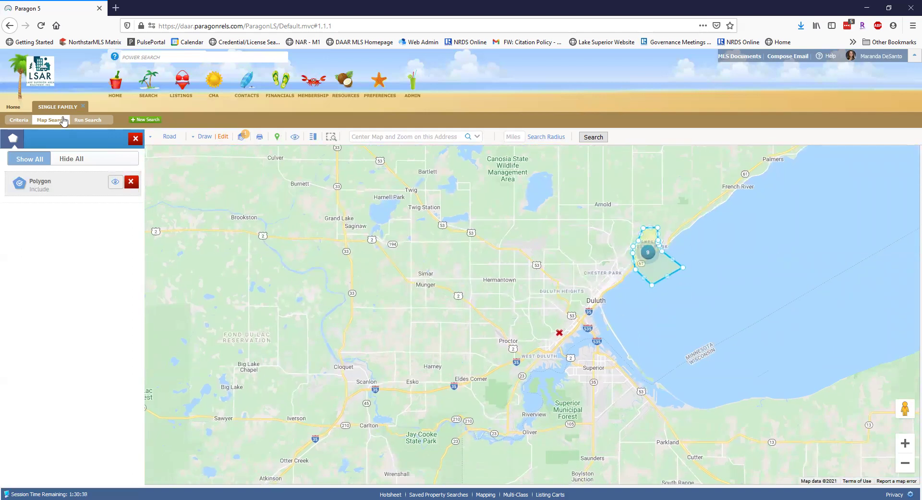
{"action": "left_click", "coordinate": [136, 139]}
{"action": "left_click", "coordinate": [58, 137]}
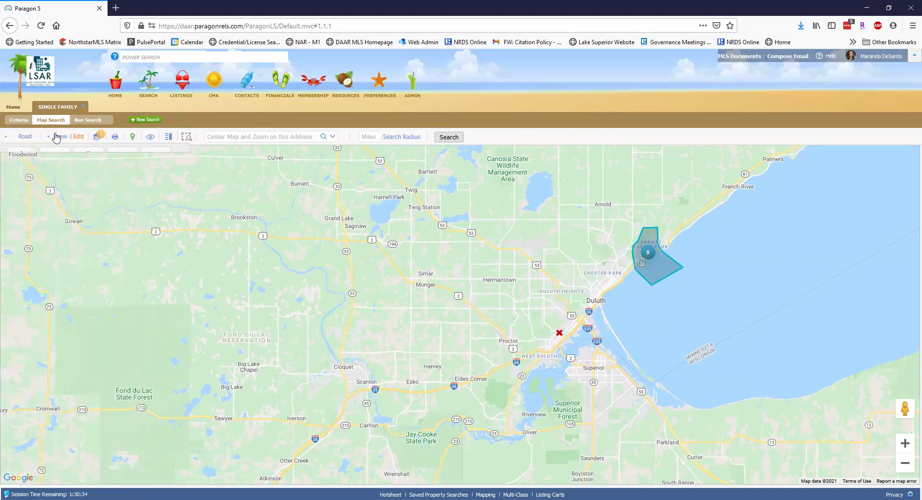
{"action": "left_click", "coordinate": [90, 162]}
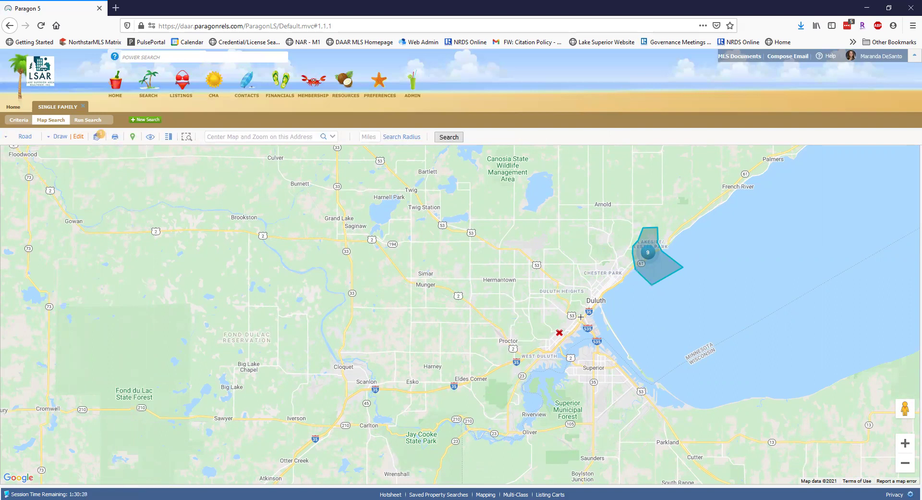
{"action": "scroll", "coordinate": [572, 329], "scroll_direction": "up", "scroll_amount": 2}
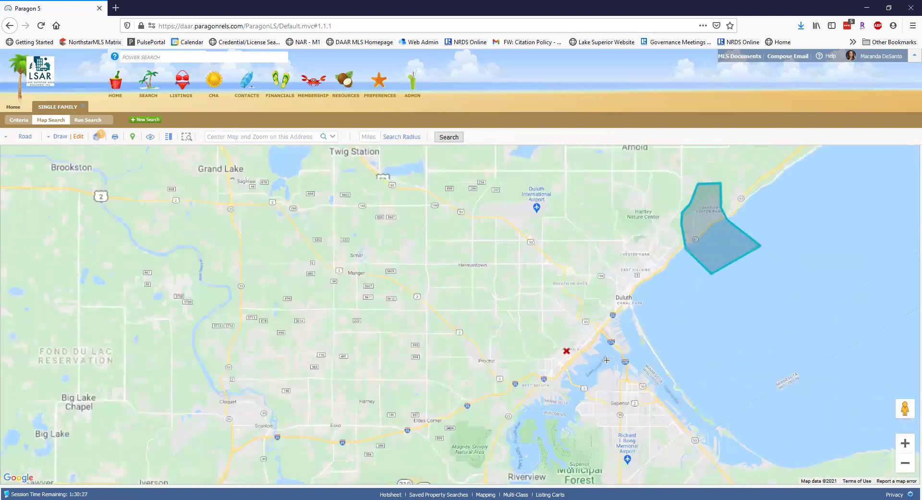
{"action": "left_click_drag", "start_coordinate": [721, 270], "coordinate": [669, 316]}
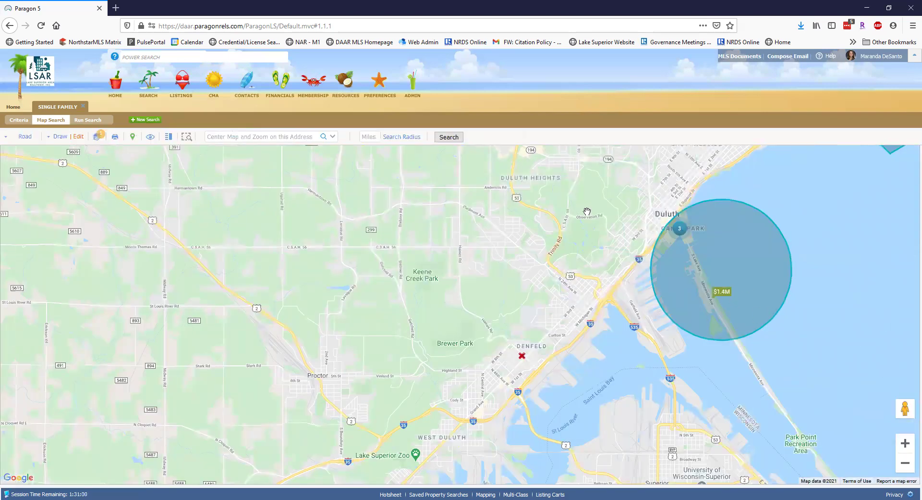
Step: Remove the radius circle over Canal Park from the list of drawn map shapes
{"action": "left_click", "coordinate": [57, 137]}
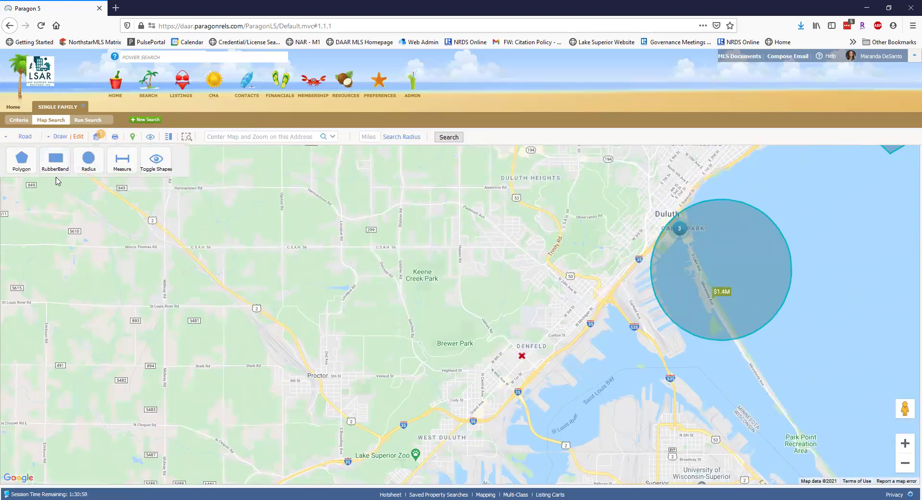
{"action": "left_click", "coordinate": [78, 136]}
{"action": "left_click", "coordinate": [131, 208]}
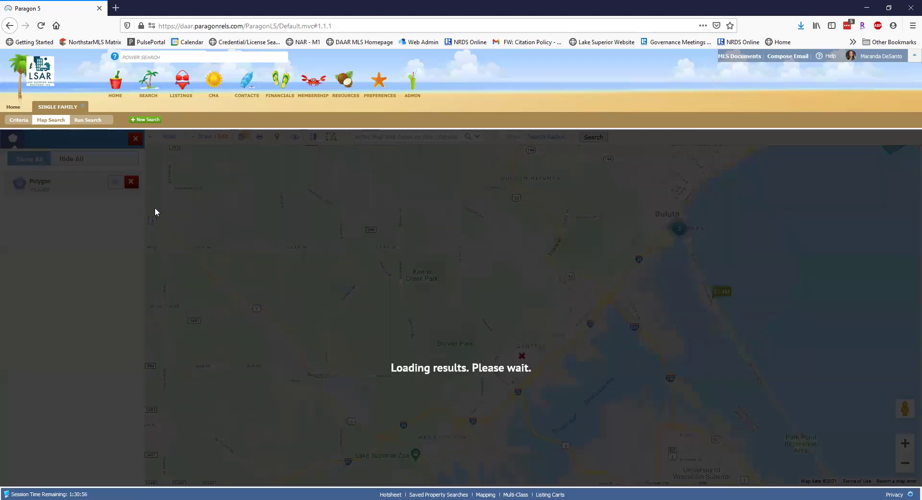
Step: Draw a radius search circle centered on Duluth International Airport, reaching down to about Maple Grove Rd
{"action": "left_click_drag", "start_coordinate": [652, 305], "coordinate": [500, 341]}
{"action": "scroll", "coordinate": [498, 337], "scroll_direction": "down", "scroll_amount": 1}
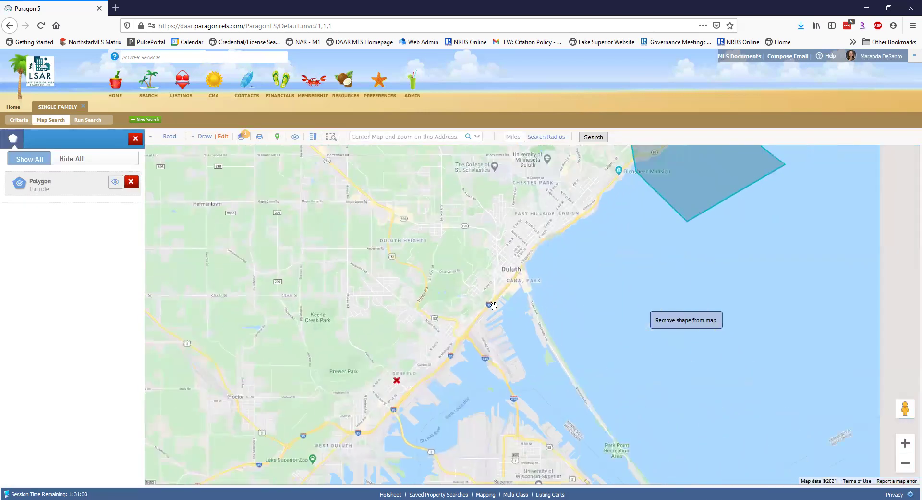
{"action": "left_click_drag", "start_coordinate": [527, 314], "coordinate": [526, 357]}
{"action": "left_click_drag", "start_coordinate": [365, 227], "coordinate": [396, 264]}
{"action": "scroll", "coordinate": [396, 264], "scroll_direction": "up", "scroll_amount": 1}
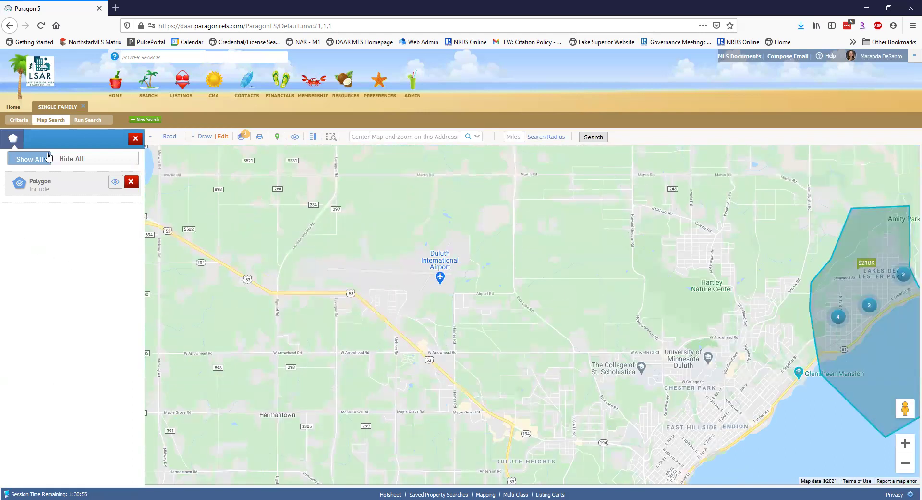
{"action": "left_click", "coordinate": [135, 138]}
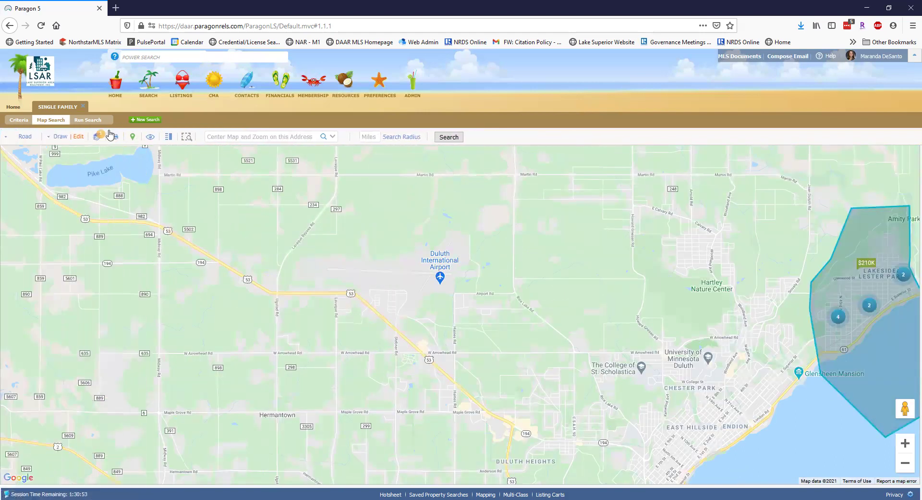
{"action": "left_click", "coordinate": [57, 136]}
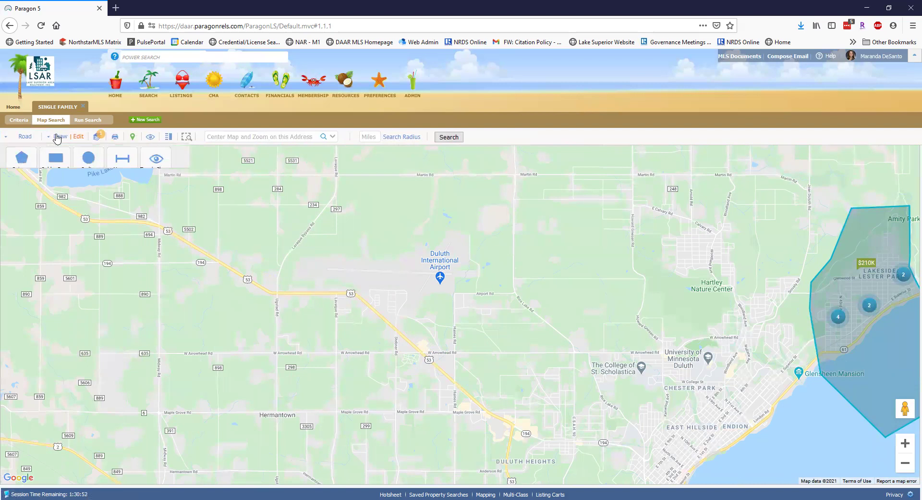
{"action": "left_click", "coordinate": [89, 165]}
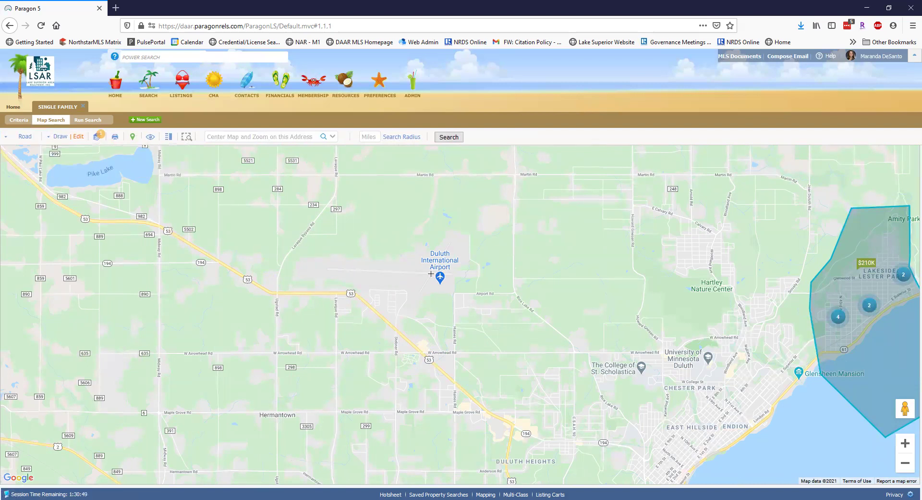
{"action": "left_click_drag", "start_coordinate": [428, 276], "coordinate": [292, 370]}
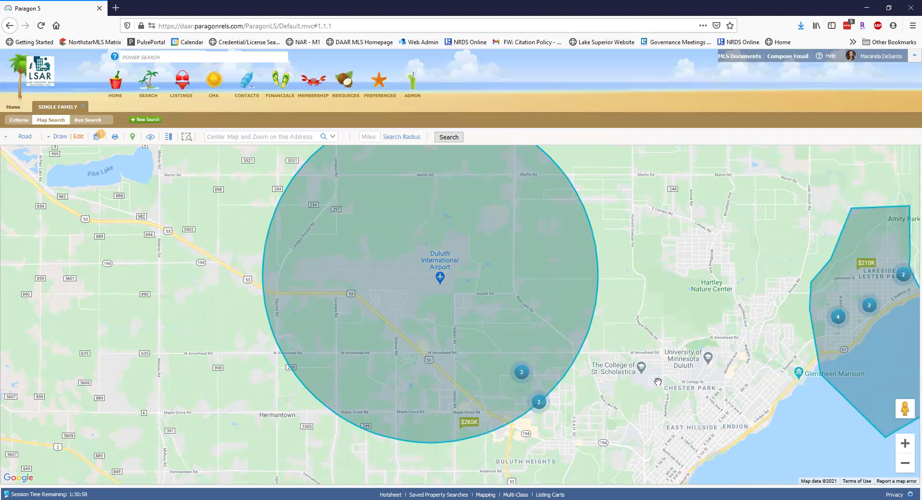
Step: Examine the airport radius and the Lakeside polygon together on the map, along with the red marker at Denfeld
{"action": "scroll", "coordinate": [667, 381], "scroll_direction": "down", "scroll_amount": 1}
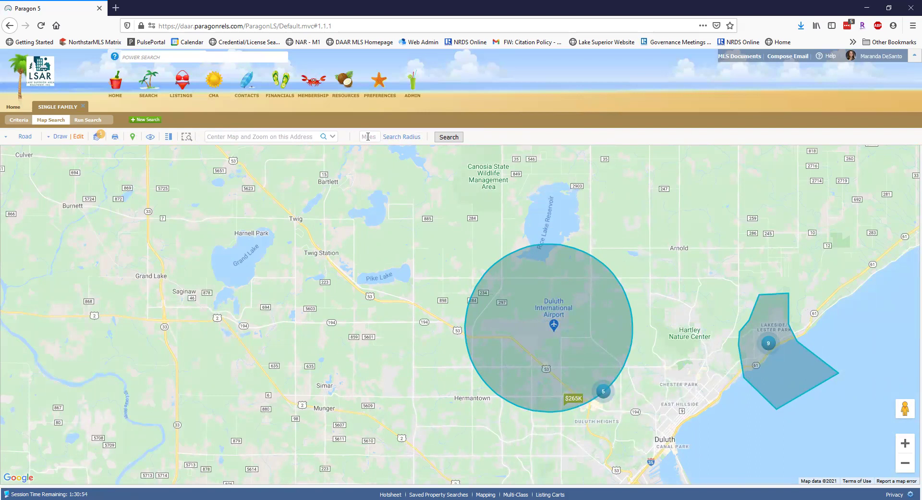
{"action": "left_click_drag", "start_coordinate": [709, 235], "coordinate": [580, 255]}
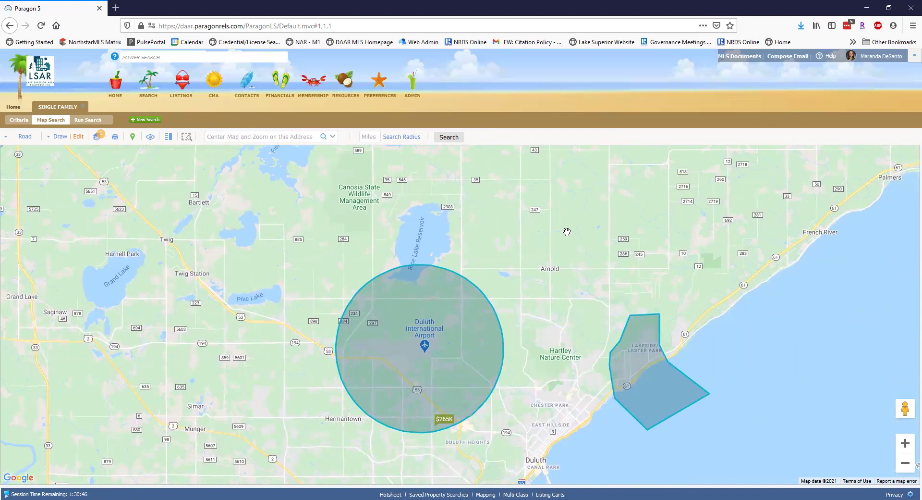
{"action": "scroll", "coordinate": [568, 232], "scroll_direction": "down", "scroll_amount": 1}
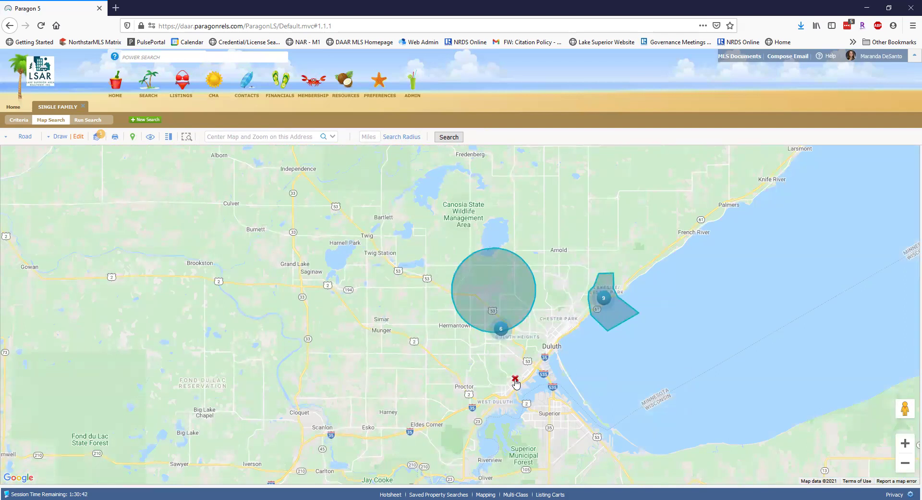
{"action": "scroll", "coordinate": [524, 392], "scroll_direction": "up", "scroll_amount": 2}
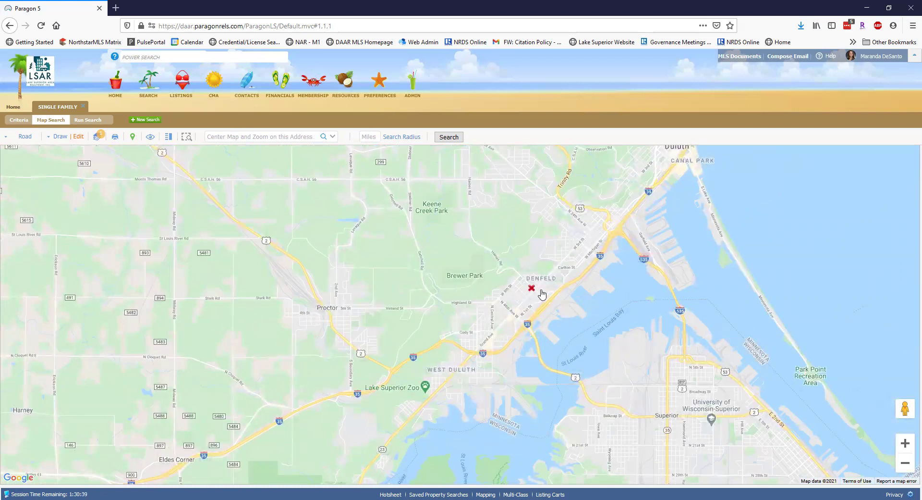
{"action": "scroll", "coordinate": [422, 288], "scroll_direction": "down", "scroll_amount": 2}
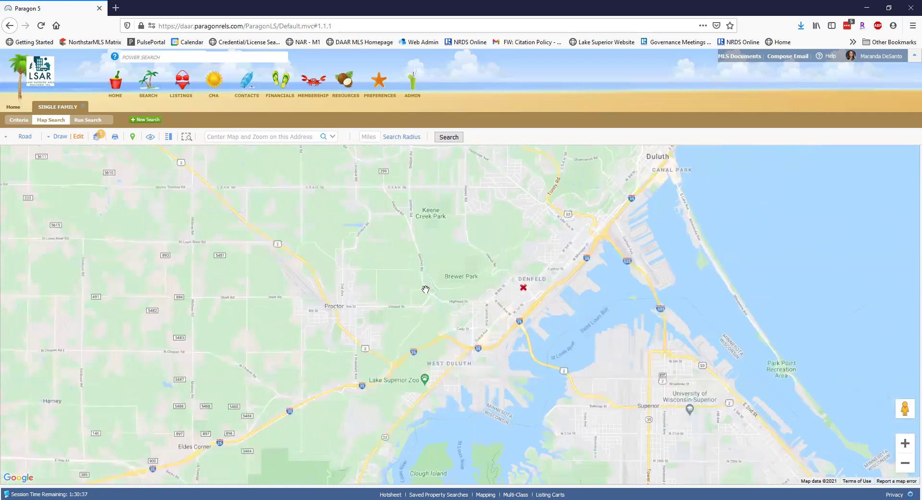
{"action": "left_click_drag", "start_coordinate": [346, 281], "coordinate": [360, 402]}
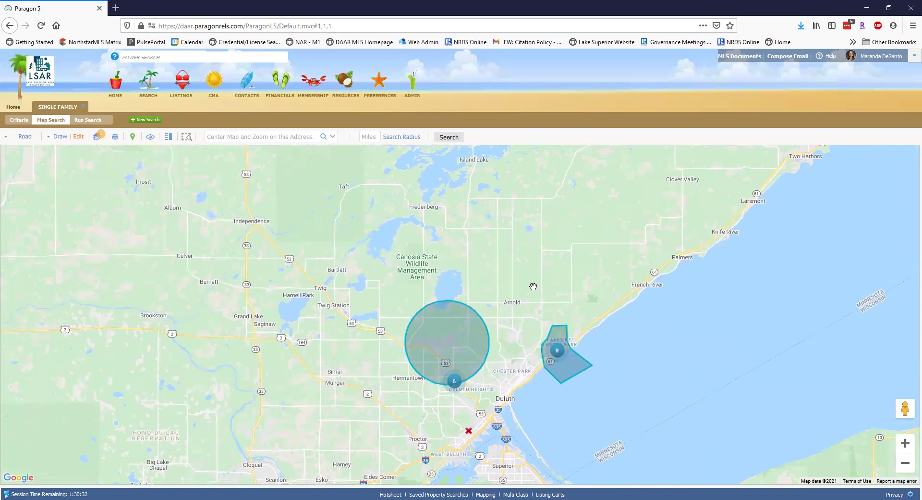
{"action": "left_click_drag", "start_coordinate": [519, 275], "coordinate": [546, 240]}
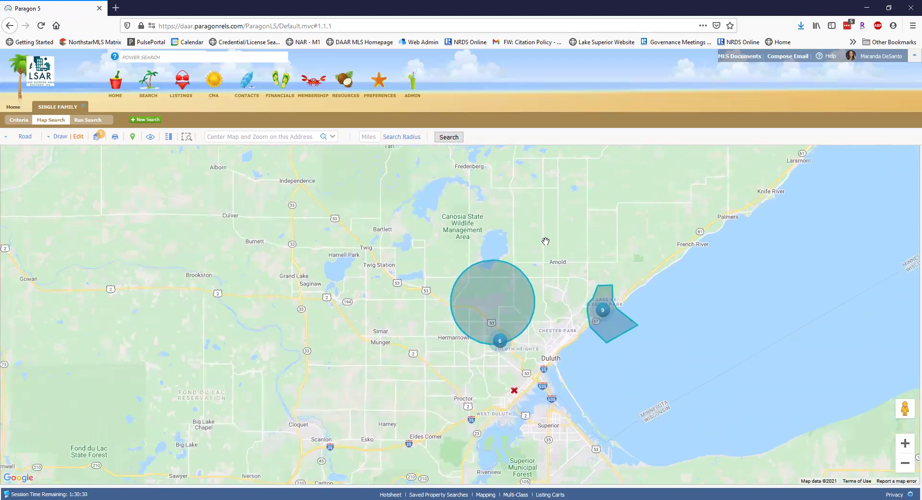
Step: Search the web for "dlh address" in a new browser tab
{"action": "left_click", "coordinate": [258, 137]}
{"action": "left_click", "coordinate": [115, 9]}
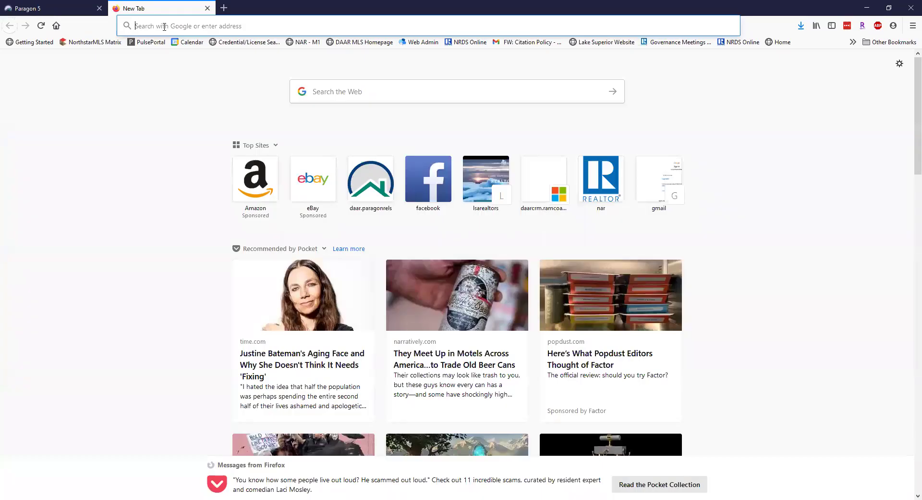
{"action": "type", "text": "dlh addre"}
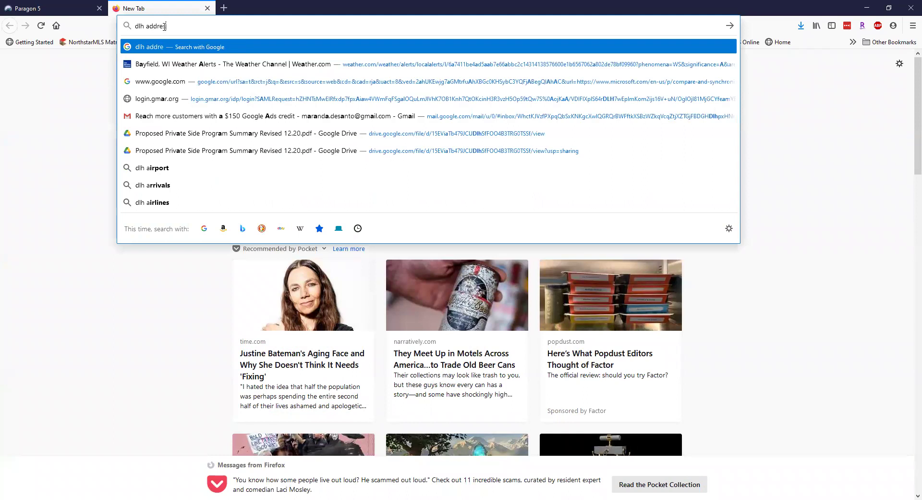
{"action": "type", "text": "ss"}
{"action": "key", "text": "Return"}
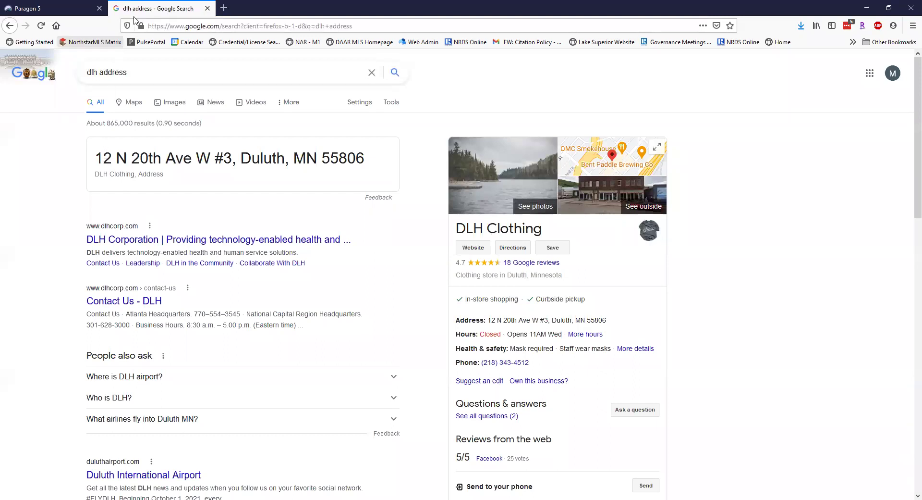
Step: Change the web search to "duluth airport address"
{"action": "left_click", "coordinate": [100, 73]}
{"action": "key", "text": "BackSpace"}
{"action": "key", "text": "BackSpace"}
{"action": "type", "text": "dd"}
{"action": "key", "text": "BackSpace"}
{"action": "key", "text": "BackSpace"}
{"action": "type", "text": "uluth airport"}
{"action": "key", "text": "Return"}
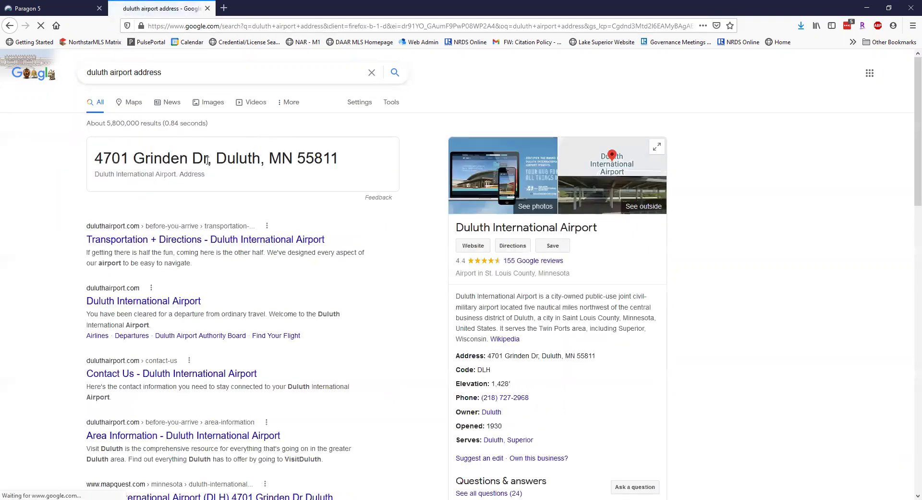
Step: Copy the airport's street address from the search result and switch back to the Paragon map search
{"action": "left_click_drag", "start_coordinate": [95, 158], "coordinate": [353, 160]}
{"action": "key", "text": "ctrl+c"}
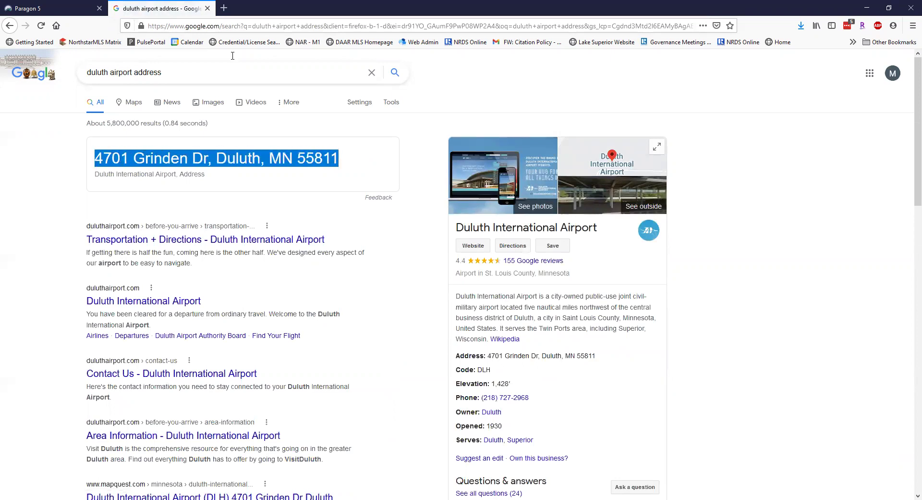
{"action": "left_click", "coordinate": [48, 8]}
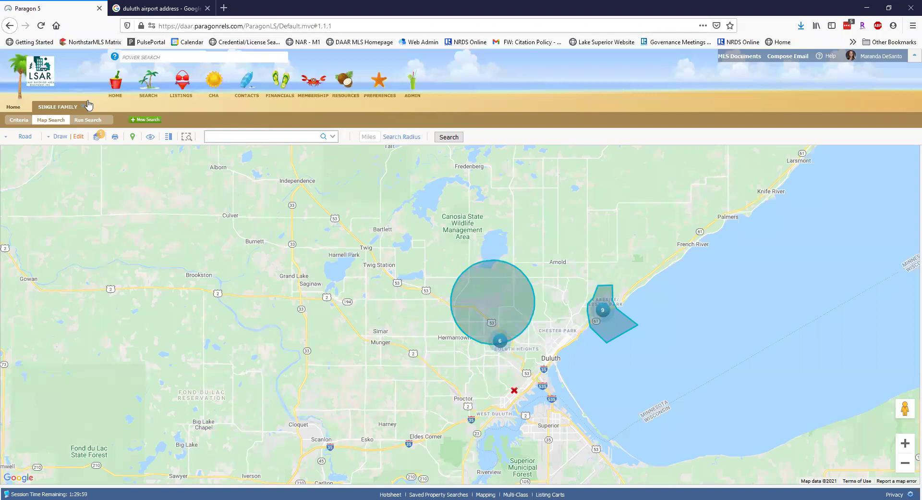
Step: Delete the hand-drawn radius around the airport from the map shapes, keeping the polygon, and close the shape list
{"action": "left_click", "coordinate": [75, 137]}
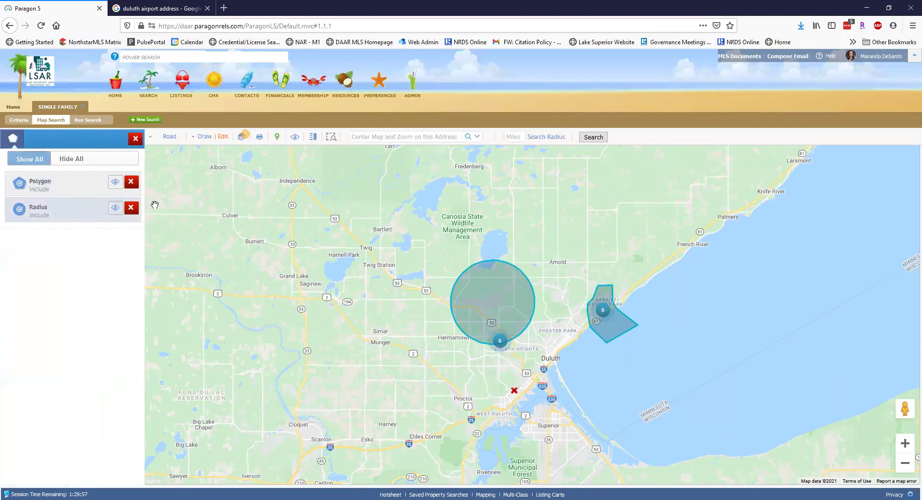
{"action": "left_click", "coordinate": [131, 208]}
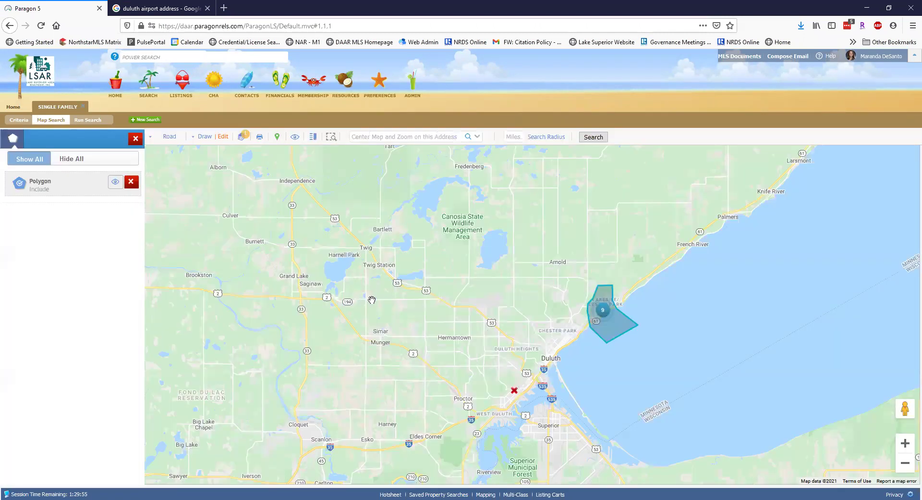
{"action": "left_click", "coordinate": [135, 139]}
Step: Center the map on the copied airport address and apply a 10-mile search radius around it
{"action": "left_click", "coordinate": [294, 136]}
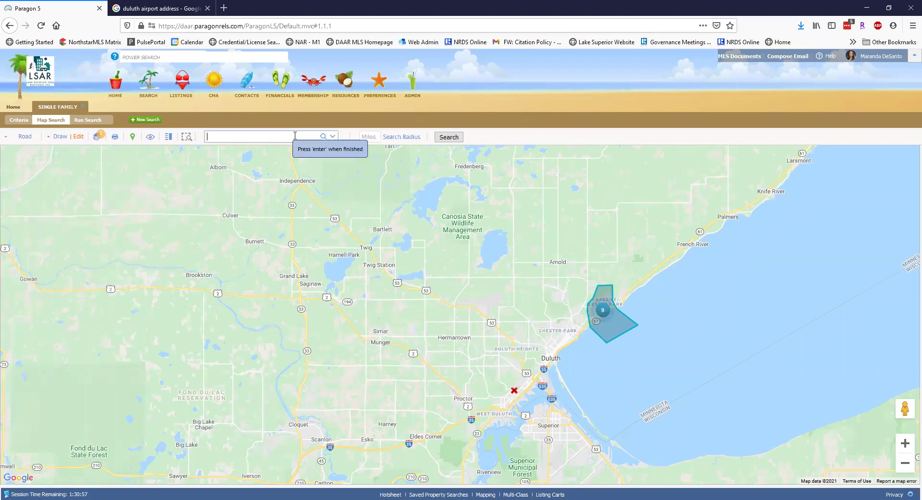
{"action": "key", "text": "ctrl+v"}
{"action": "left_click", "coordinate": [322, 137]}
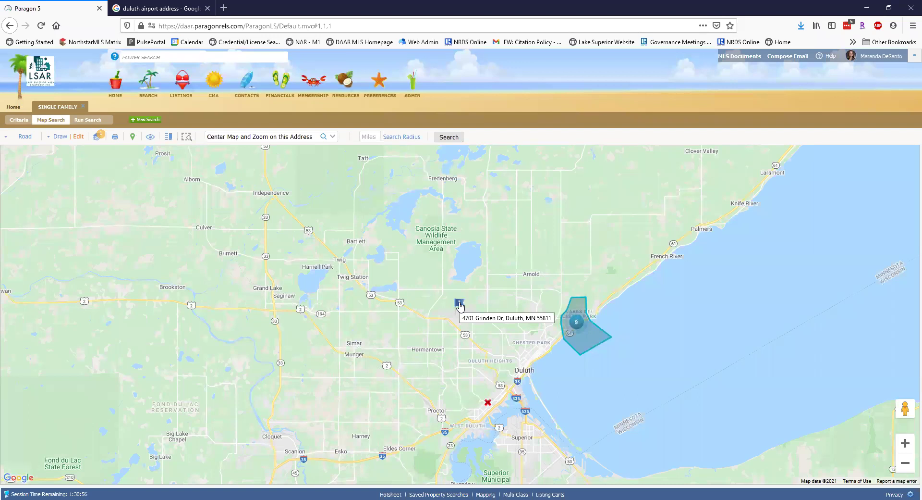
{"action": "left_click", "coordinate": [367, 136]}
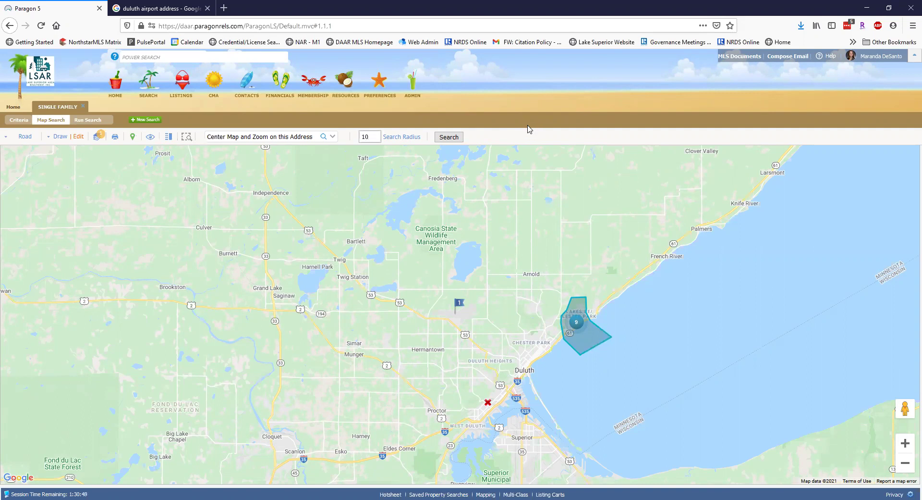
{"action": "left_click", "coordinate": [411, 138]}
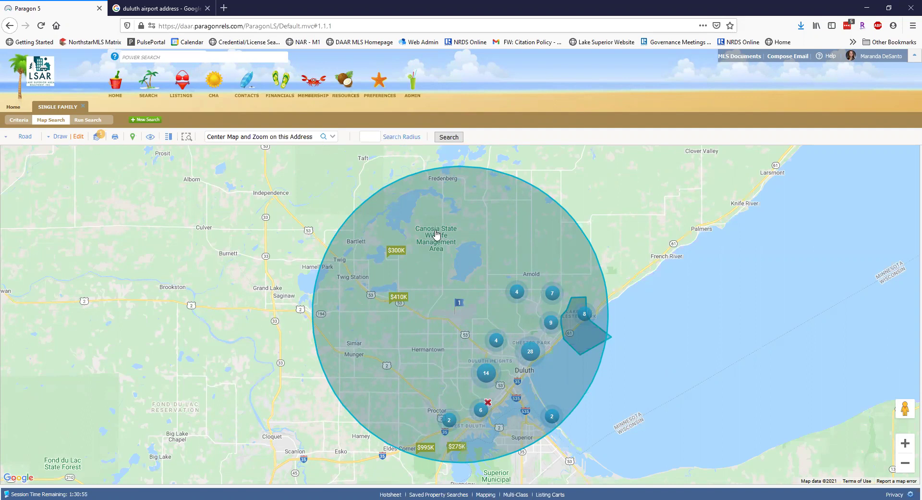
Step: View the 10-mile search area around the airport, opening and closing a property's parcel details near Arnold
{"action": "scroll", "coordinate": [552, 387], "scroll_direction": "down", "scroll_amount": 2}
{"action": "scroll", "coordinate": [552, 387], "scroll_direction": "up", "scroll_amount": 2}
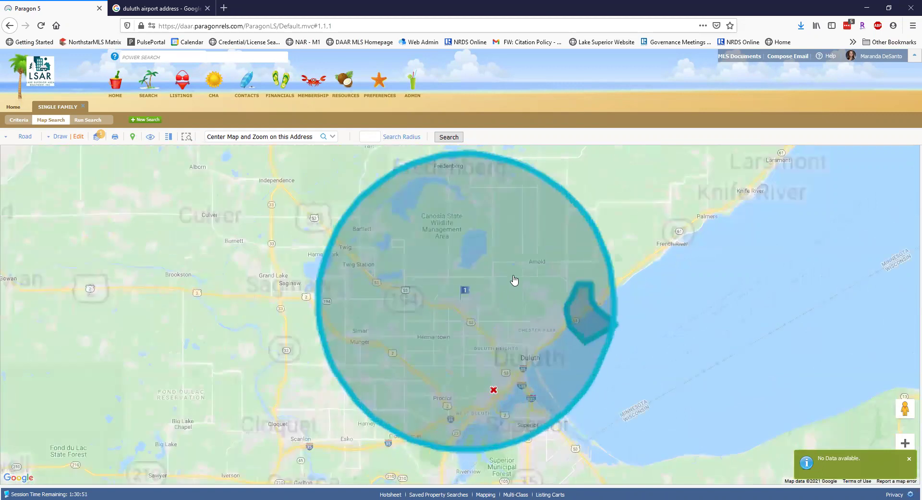
{"action": "left_click", "coordinate": [528, 258]}
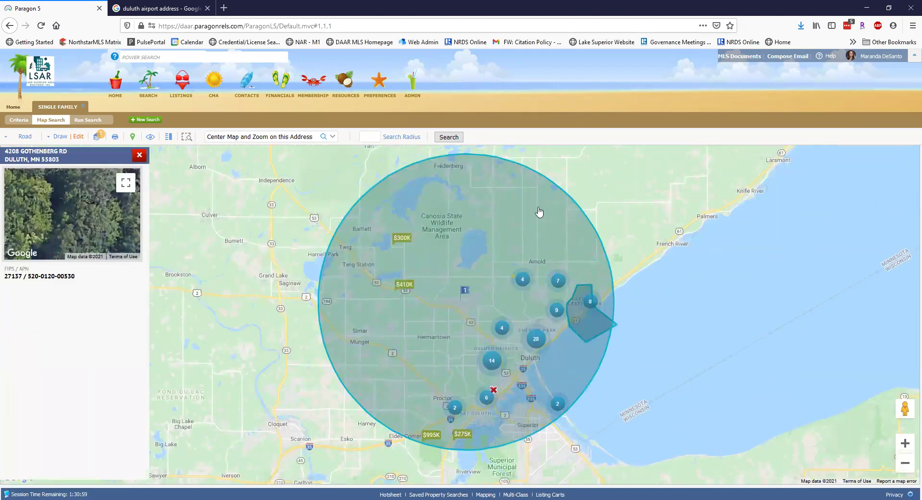
{"action": "left_click", "coordinate": [140, 155]}
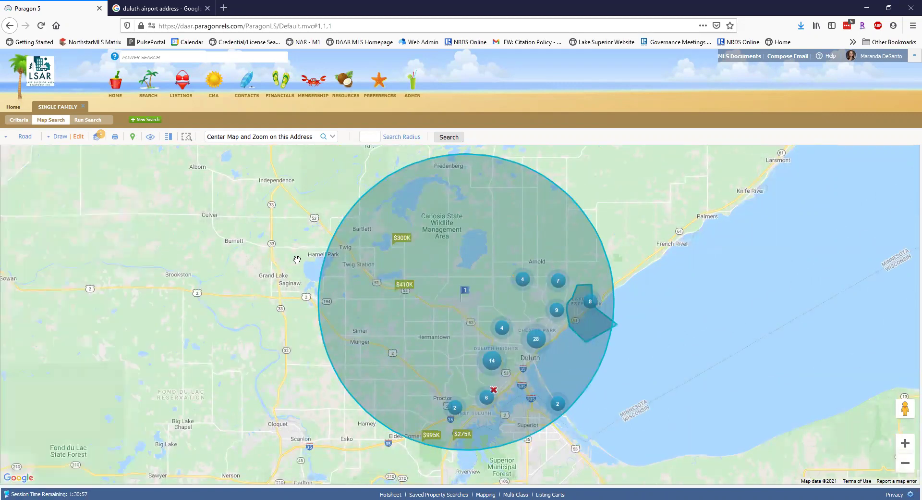
{"action": "scroll", "coordinate": [239, 307], "scroll_direction": "down", "scroll_amount": 1}
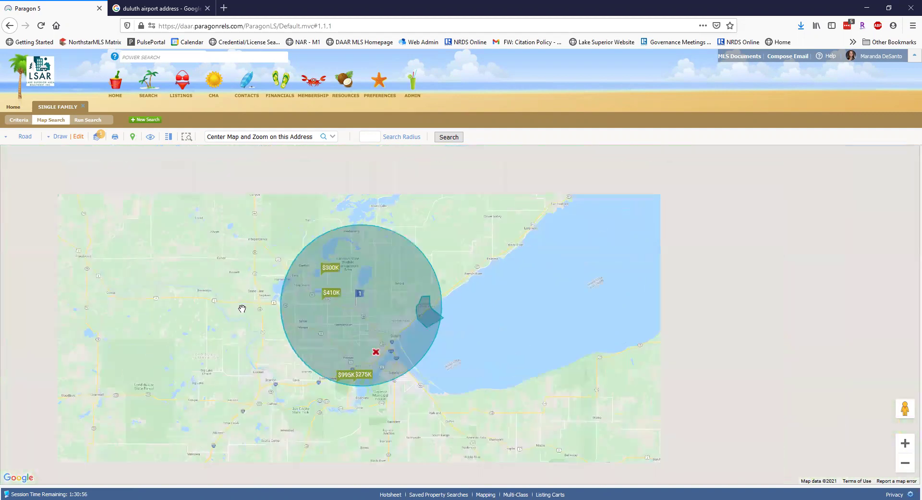
{"action": "left_click_drag", "start_coordinate": [226, 311], "coordinate": [300, 309]}
{"action": "scroll", "coordinate": [402, 304], "scroll_direction": "down", "scroll_amount": 1}
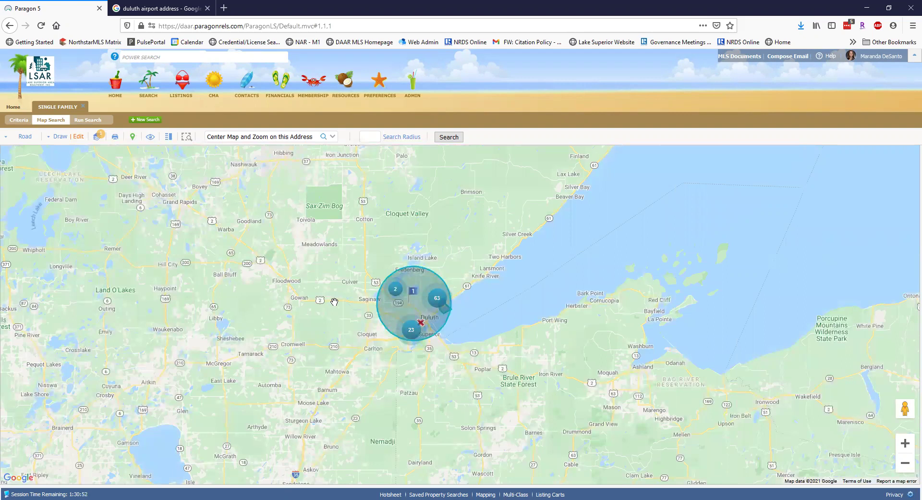
{"action": "scroll", "coordinate": [355, 306], "scroll_direction": "up", "scroll_amount": 1}
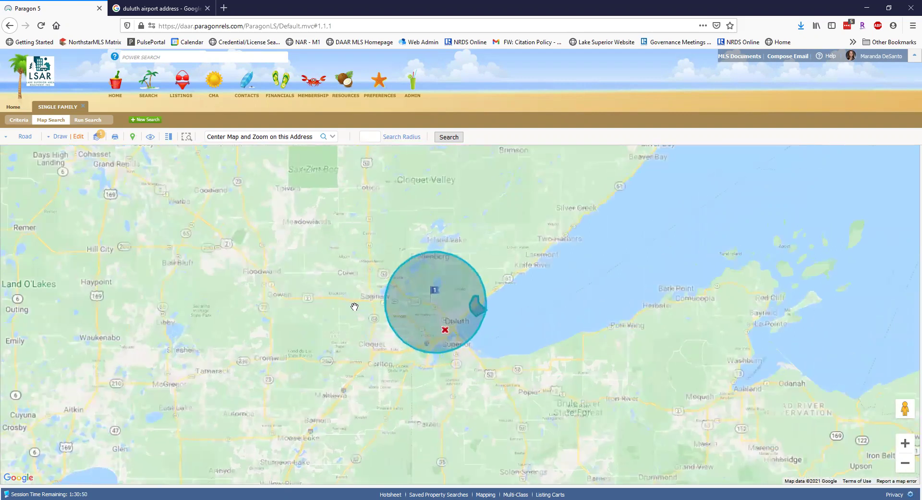
{"action": "left_click_drag", "start_coordinate": [347, 304], "coordinate": [434, 309]}
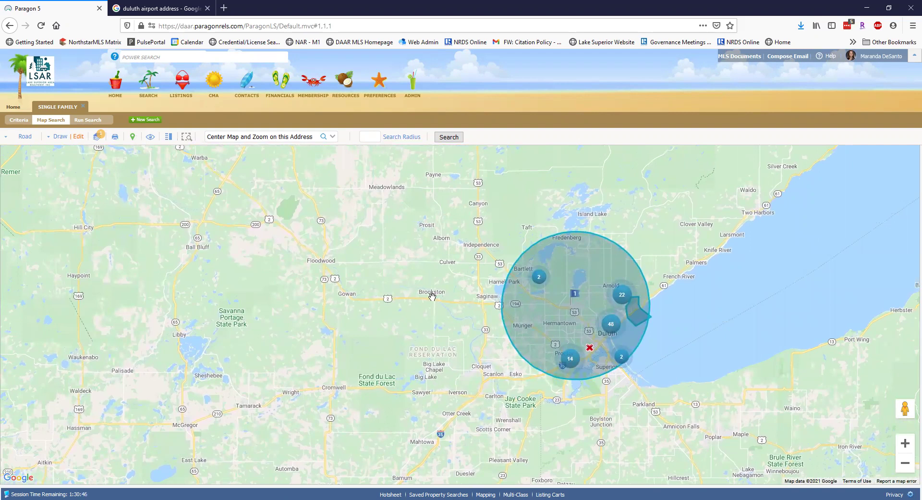
Step: Return to the search criteria and begin saving the search under the new name Airport Search, keeping its criteria values
{"action": "left_click", "coordinate": [18, 120]}
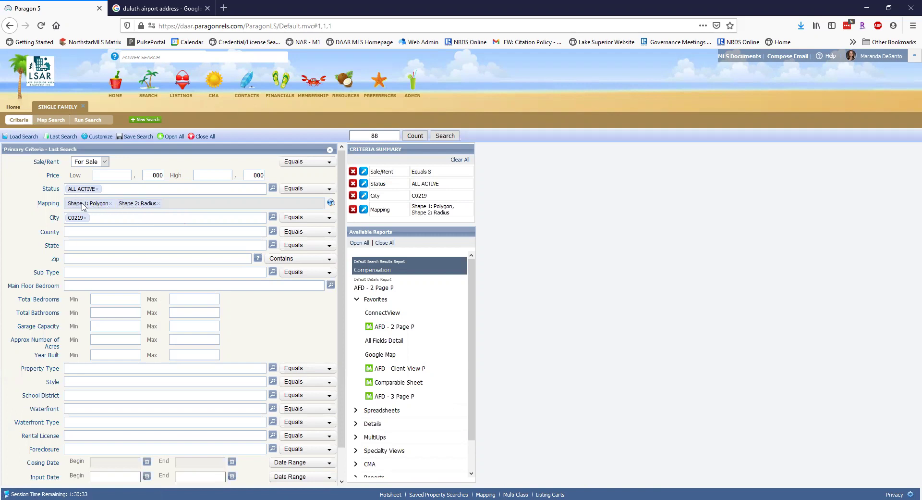
{"action": "left_click", "coordinate": [130, 137]}
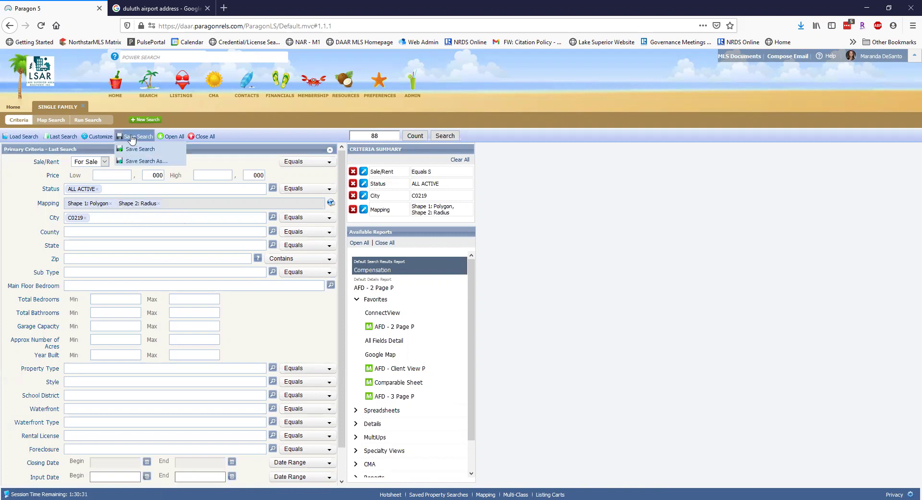
{"action": "left_click", "coordinate": [141, 164]}
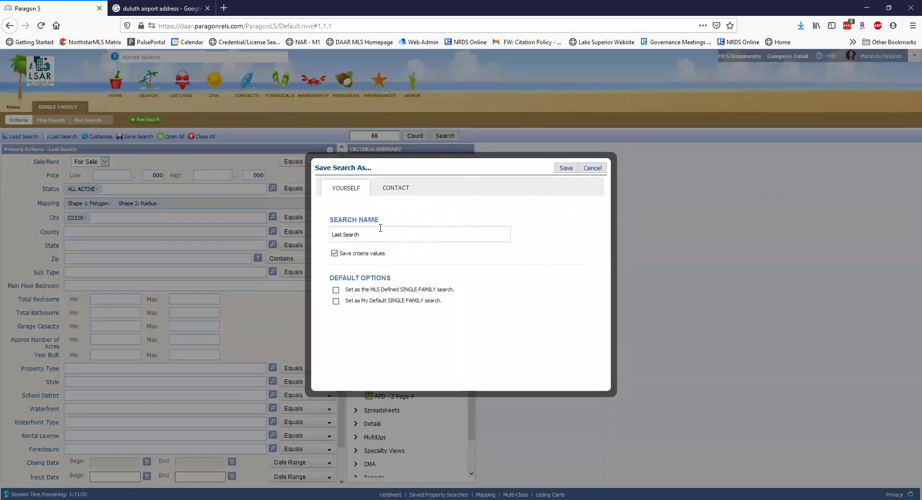
{"action": "left_click_drag", "start_coordinate": [379, 231], "coordinate": [263, 239]}
{"action": "type", "text": "Airpor"}
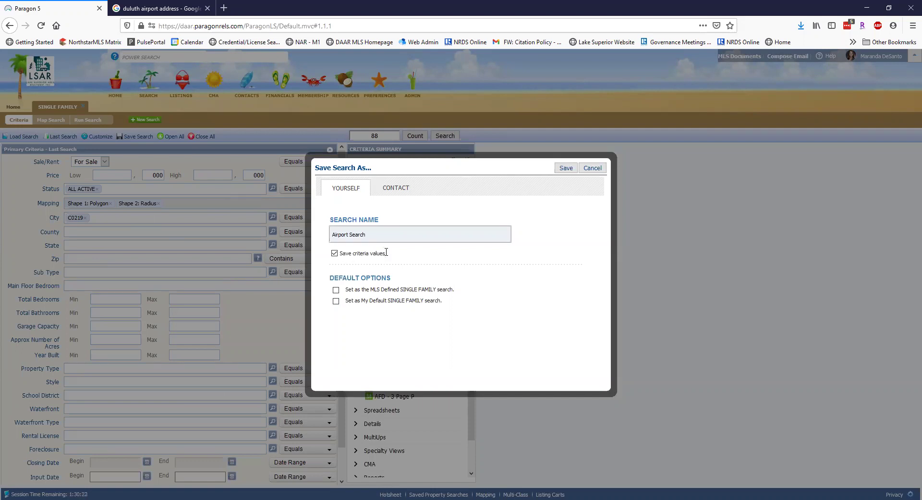
{"action": "left_click_drag", "start_coordinate": [386, 252], "coordinate": [371, 252]}
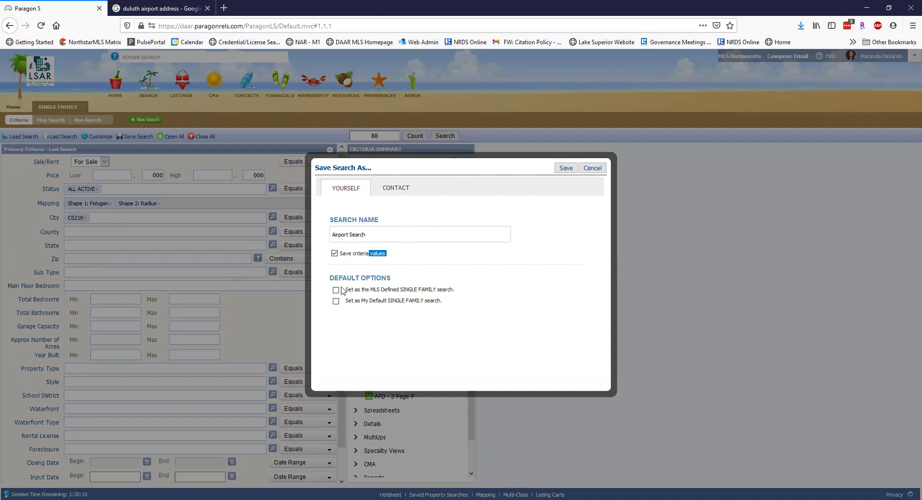
Step: Examine the option to assign the saved search to a contact, opening and cancelling the contact list
{"action": "left_click", "coordinate": [400, 189]}
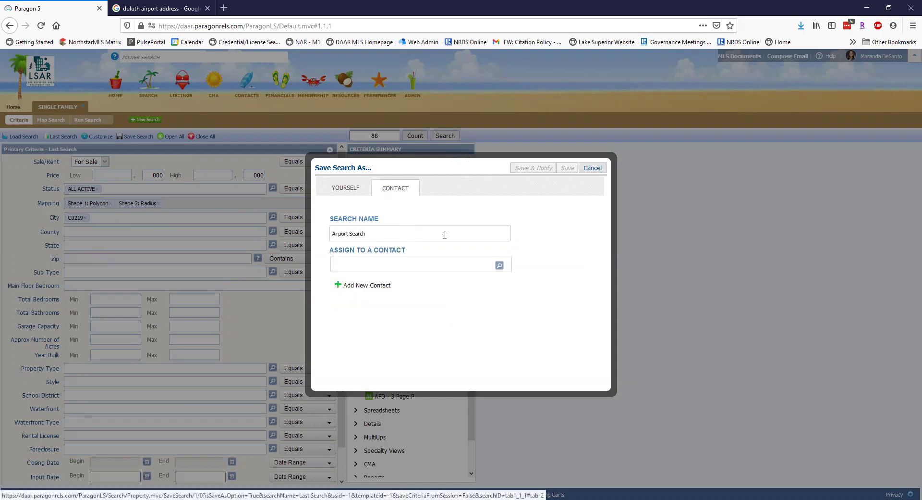
{"action": "left_click", "coordinate": [499, 266]}
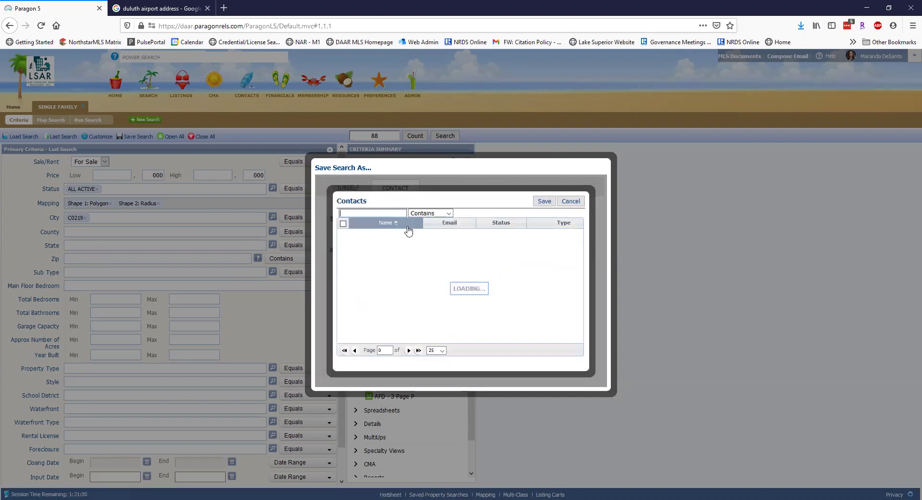
{"action": "left_click", "coordinate": [571, 202]}
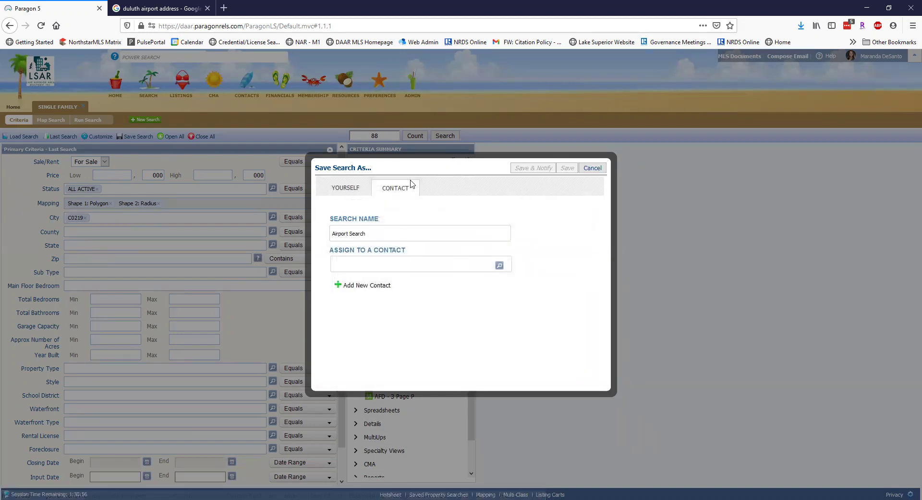
Step: Save the Airport Search for yourself without default options, and close the Single Family search
{"action": "left_click", "coordinate": [349, 188]}
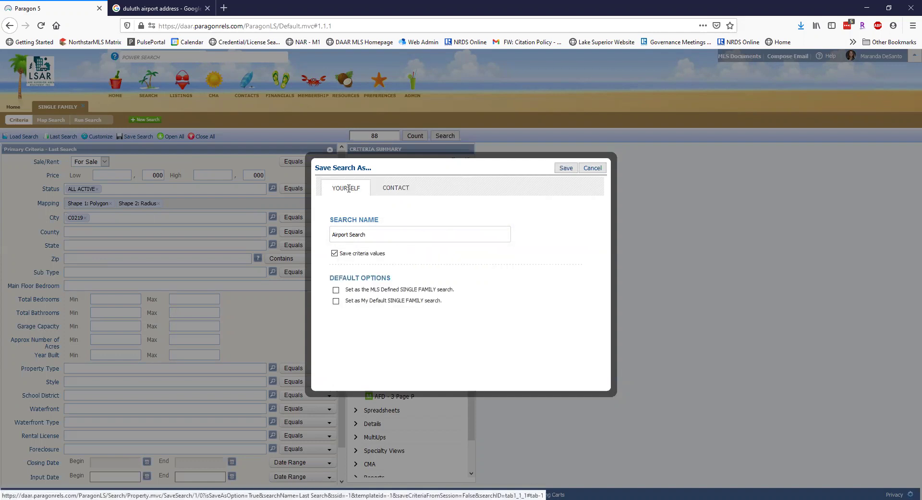
{"action": "left_click", "coordinate": [566, 169]}
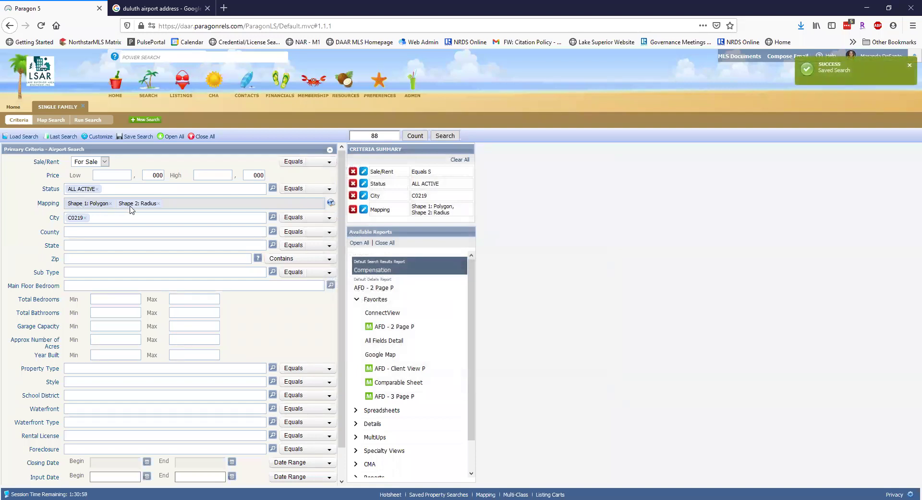
{"action": "left_click", "coordinate": [83, 106]}
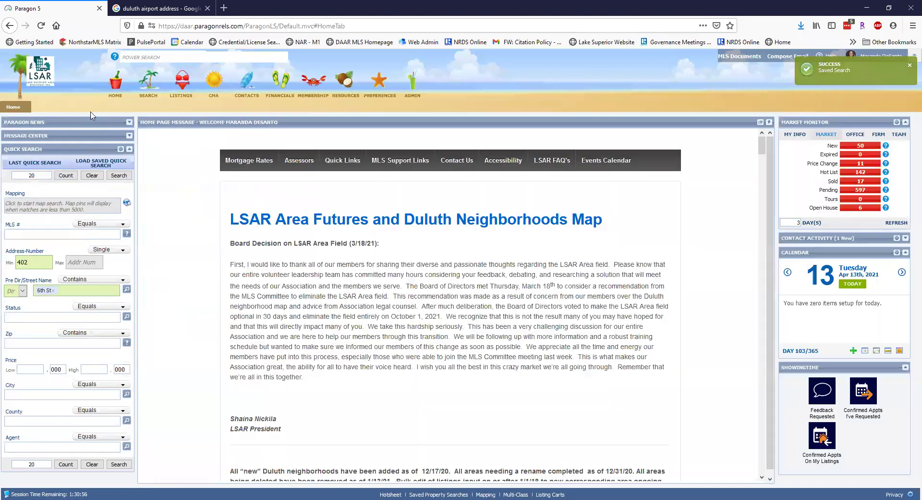
Step: Clear the home page quick search fields and open the list of saved property searches
{"action": "left_click", "coordinate": [91, 464]}
{"action": "left_click", "coordinate": [150, 77]}
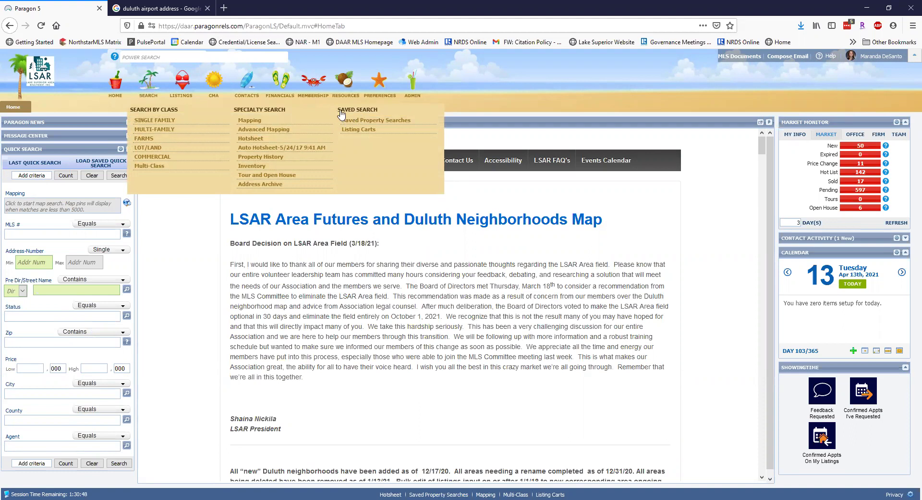
{"action": "left_click", "coordinate": [378, 121]}
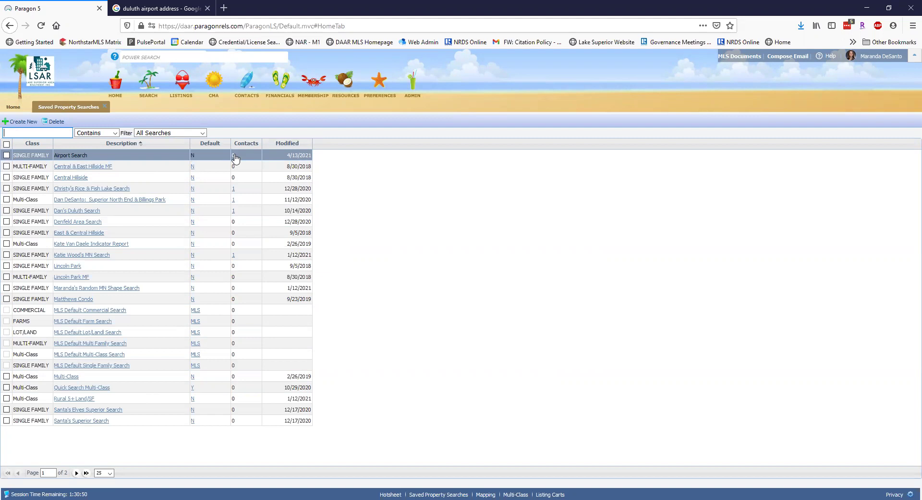
Step: Open the saved Airport Search, check its shapes on the map, and return to its criteria
{"action": "left_click", "coordinate": [72, 155]}
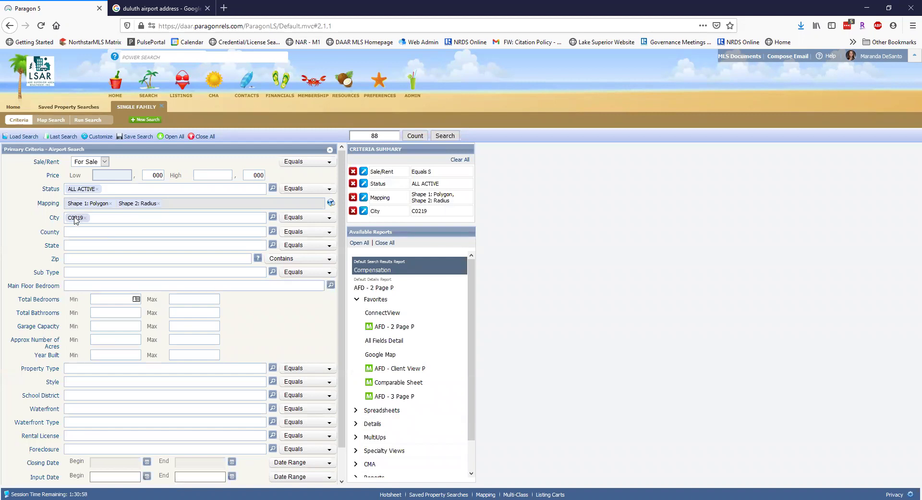
{"action": "left_click", "coordinate": [51, 120]}
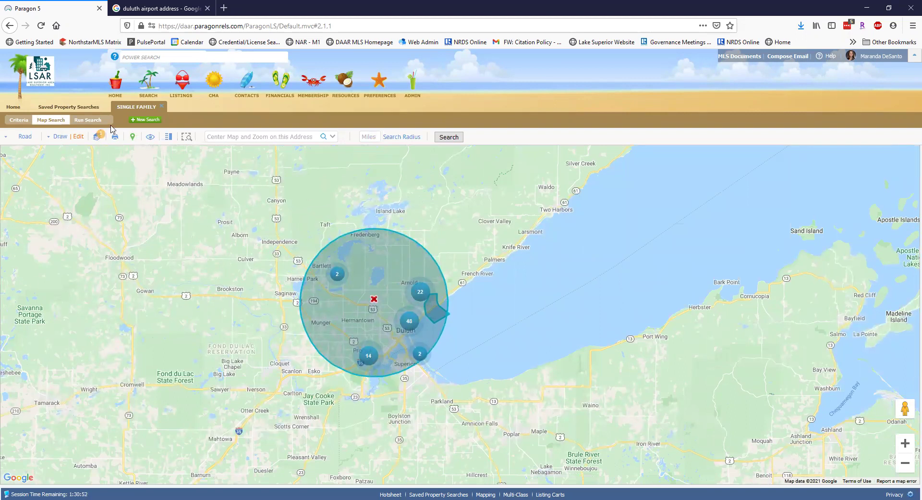
{"action": "left_click", "coordinate": [18, 121]}
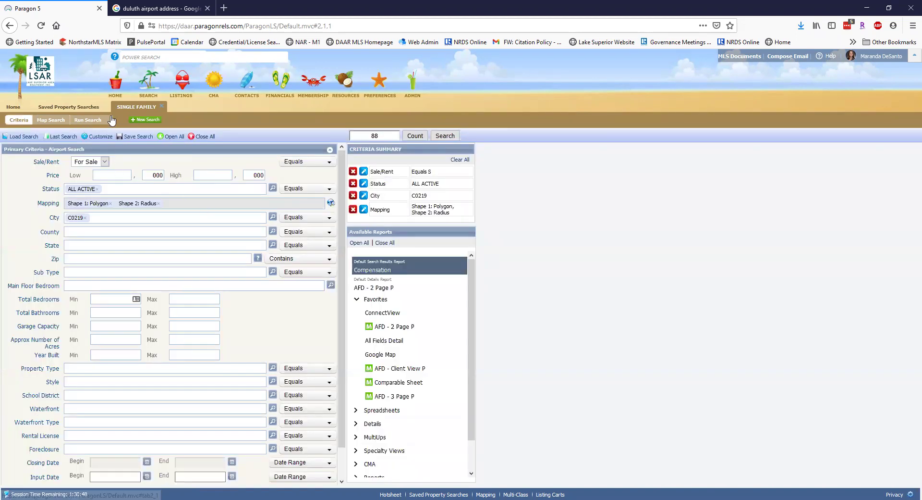
Step: Open the saved Multi-Class search for Superior North End & Billings Park and view its search areas on the map
{"action": "left_click", "coordinate": [47, 106]}
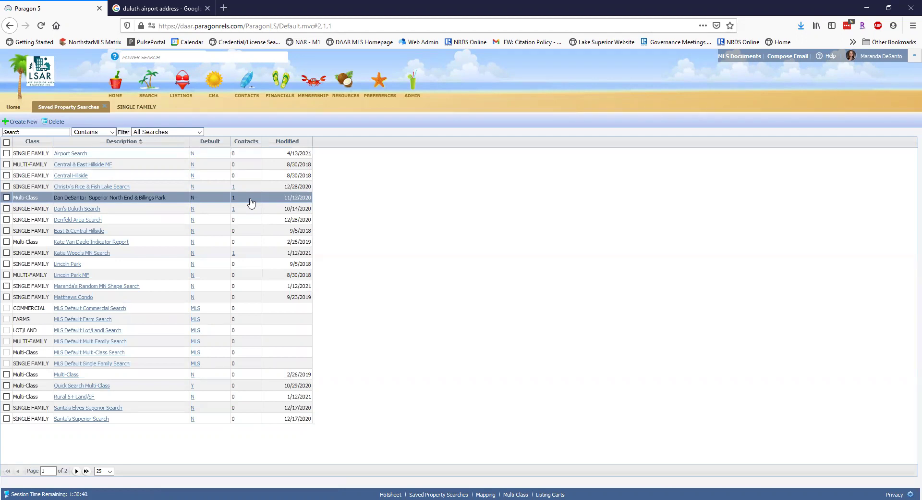
{"action": "left_click", "coordinate": [92, 199]}
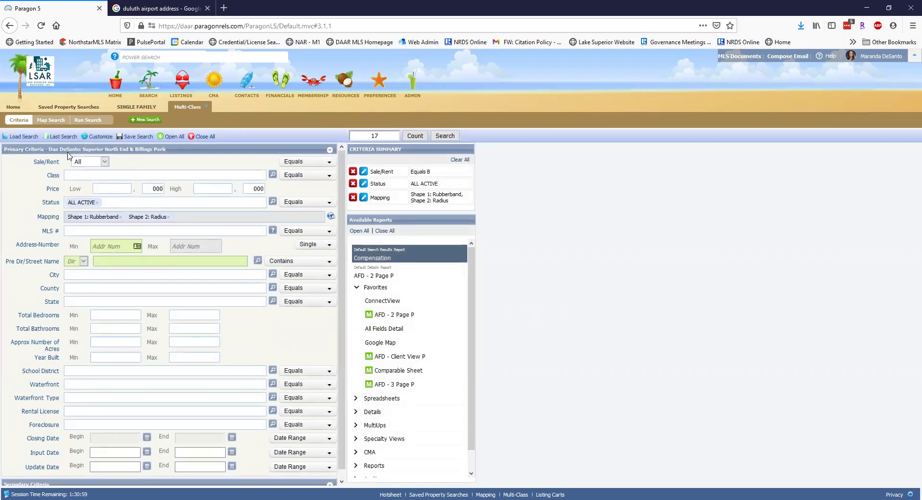
{"action": "mouse_move", "coordinate": [143, 87]}
{"action": "left_click", "coordinate": [55, 123]}
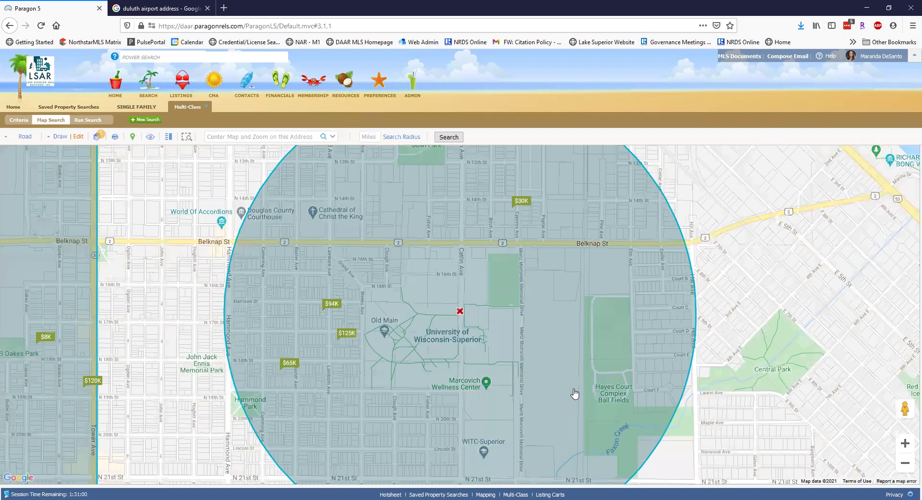
{"action": "scroll", "coordinate": [557, 389], "scroll_direction": "down", "scroll_amount": 3}
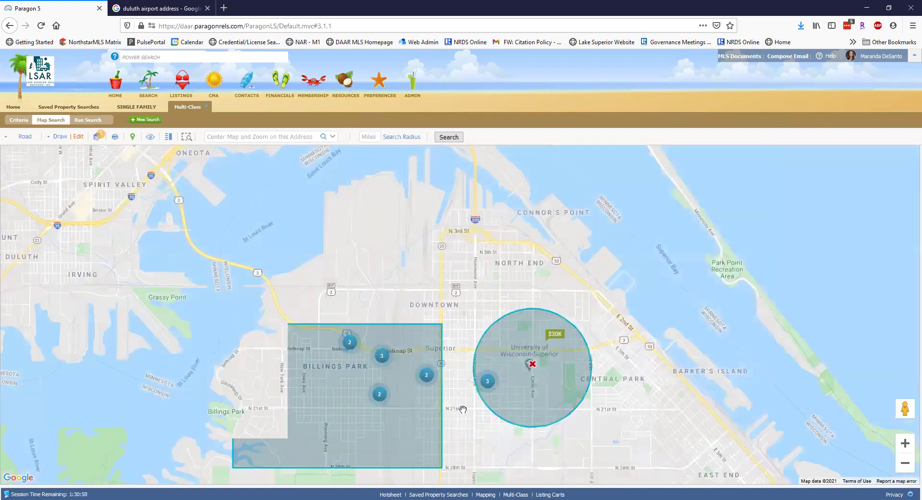
{"action": "scroll", "coordinate": [485, 344], "scroll_direction": "down", "scroll_amount": 2}
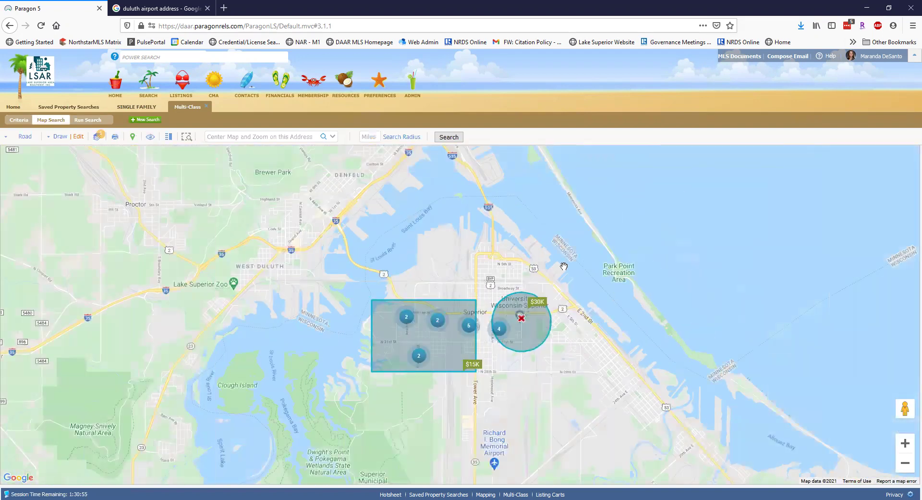
{"action": "scroll", "coordinate": [367, 331], "scroll_direction": "down", "scroll_amount": 2}
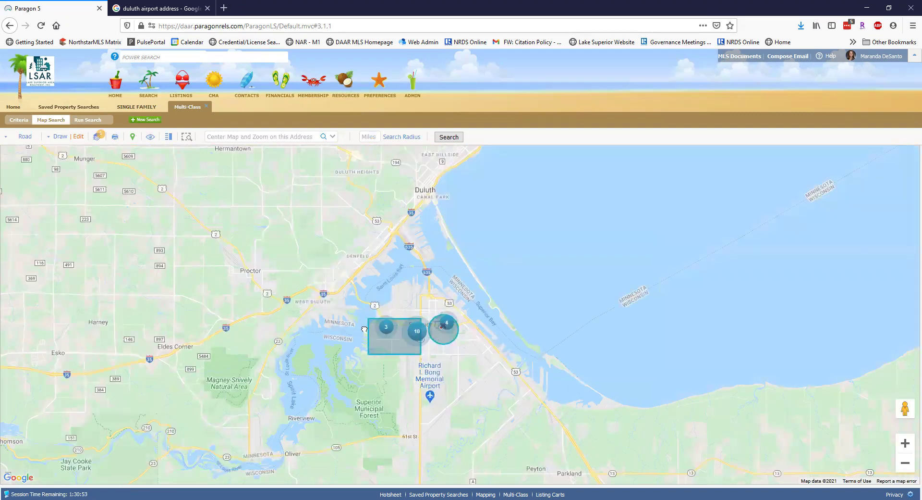
{"action": "left_click_drag", "start_coordinate": [347, 310], "coordinate": [392, 339]}
{"action": "scroll", "coordinate": [378, 347], "scroll_direction": "down", "scroll_amount": 2}
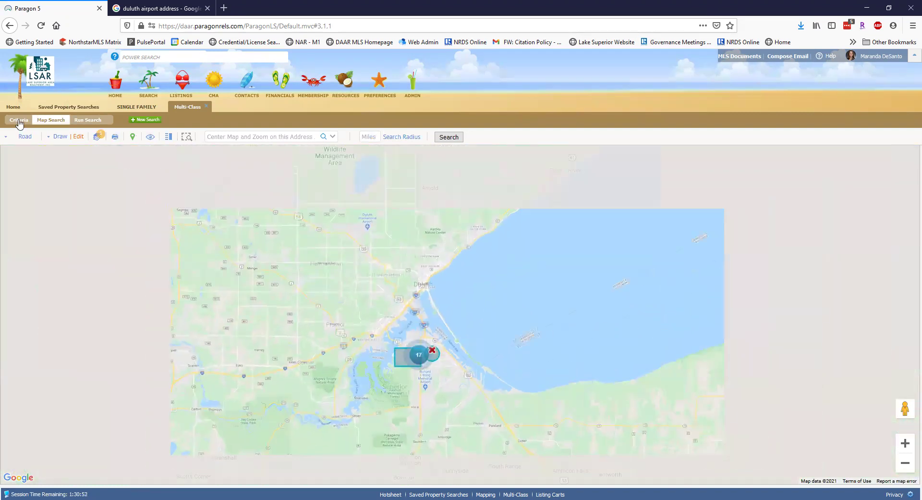
Step: Check the Sale/Rent choices in the Multi-Class search criteria, leaving the selection at All
{"action": "left_click", "coordinate": [21, 120]}
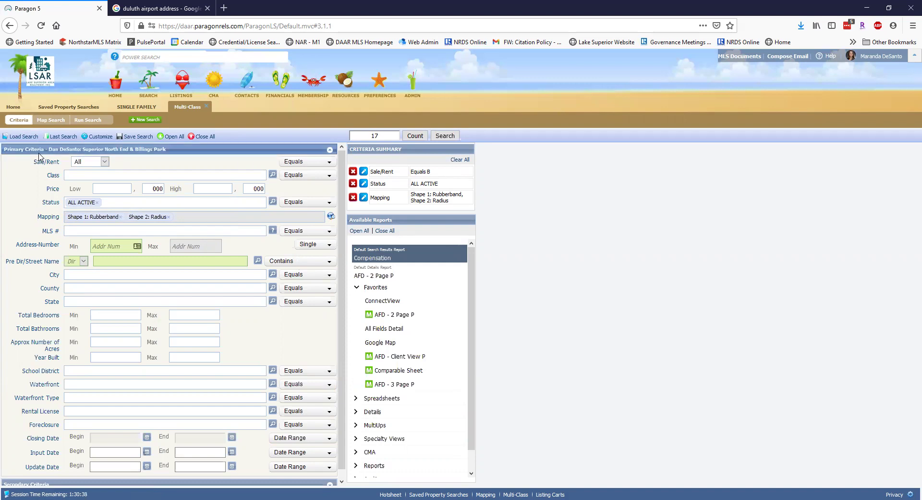
{"action": "left_click", "coordinate": [98, 163]}
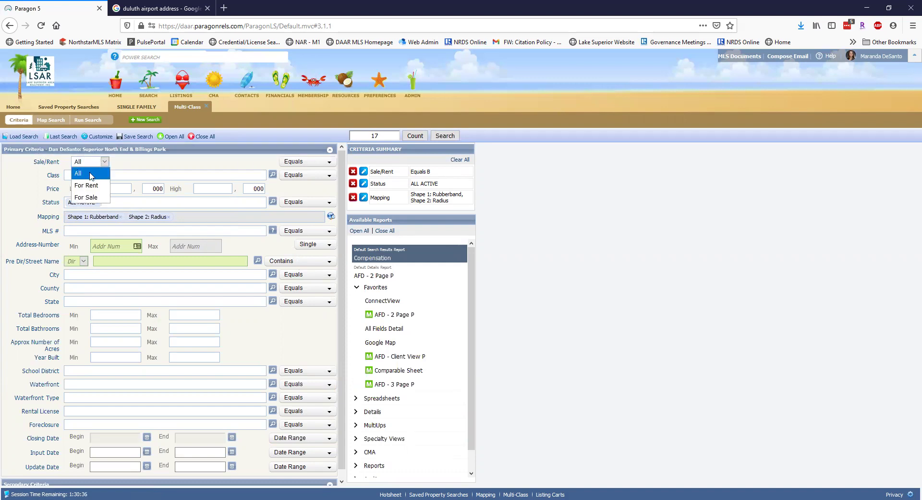
{"action": "left_click", "coordinate": [610, 227]}
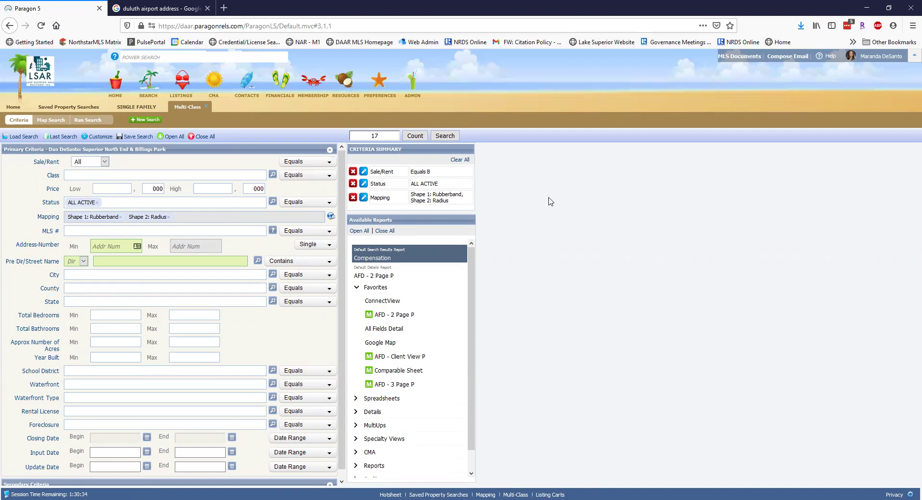
Step: Return to the Multi-Class search's map and open the shape list for editing the rectangle and radius around Superior
{"action": "left_click", "coordinate": [58, 120]}
{"action": "scroll", "coordinate": [489, 398], "scroll_direction": "up", "scroll_amount": 2}
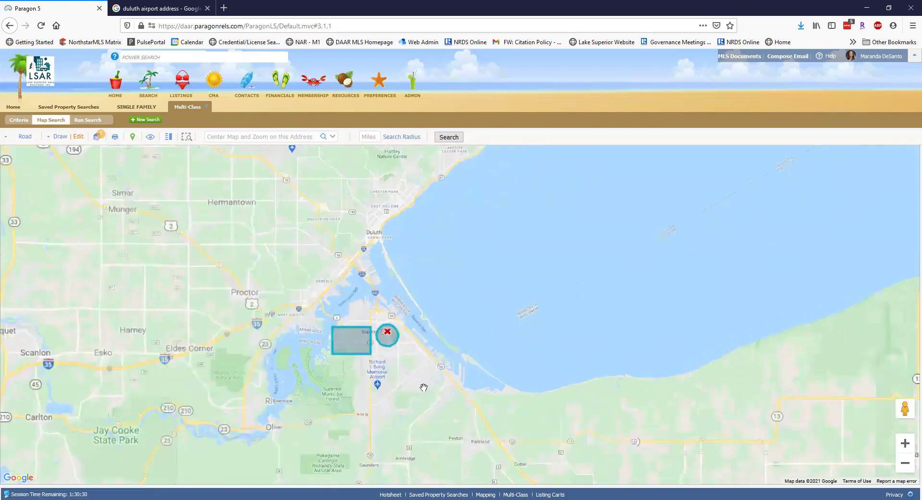
{"action": "left_click_drag", "start_coordinate": [463, 364], "coordinate": [533, 364]}
{"action": "left_click_drag", "start_coordinate": [338, 336], "coordinate": [575, 343]}
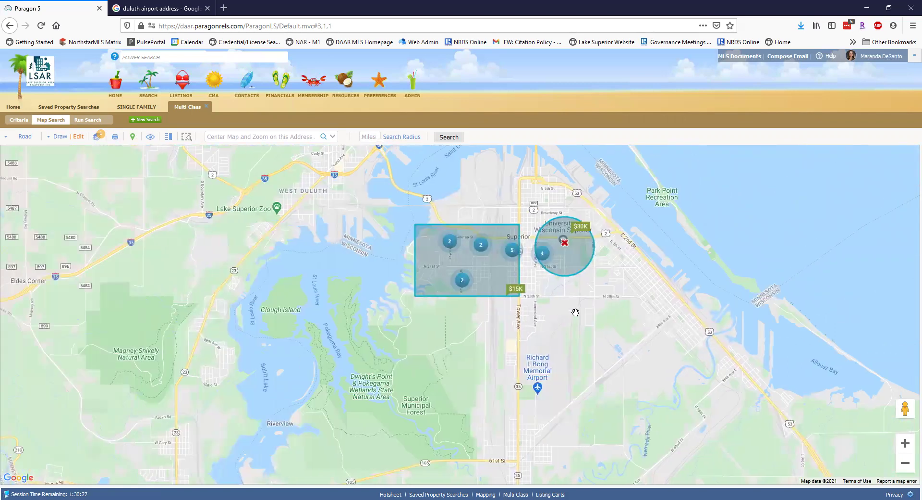
{"action": "left_click", "coordinate": [498, 275]}
{"action": "left_click", "coordinate": [78, 137]}
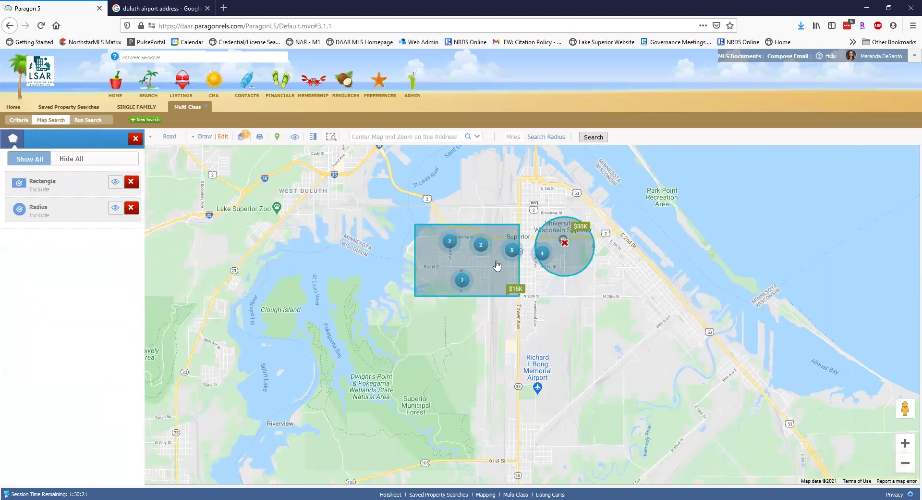
{"action": "scroll", "coordinate": [500, 293], "scroll_direction": "up", "scroll_amount": 1}
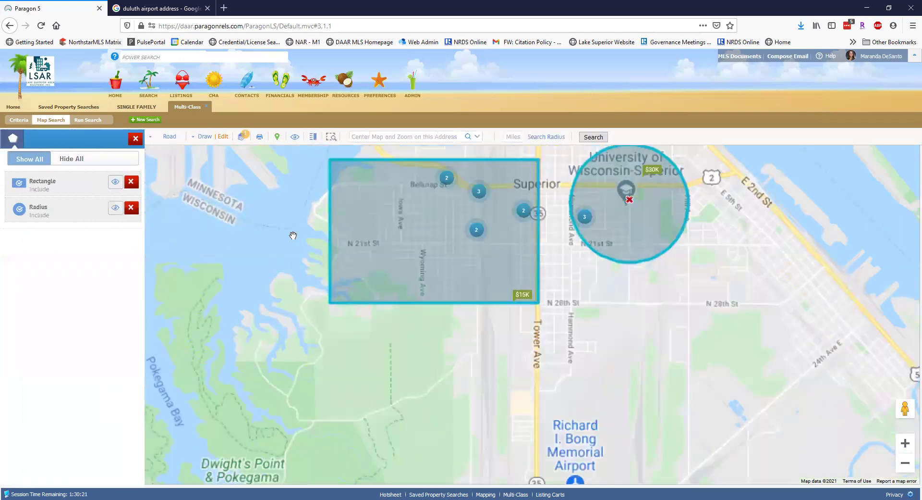
Step: Make the Rectangle shape editable and stretch its northern edge up across St Louis Bay
{"action": "left_click", "coordinate": [52, 182]}
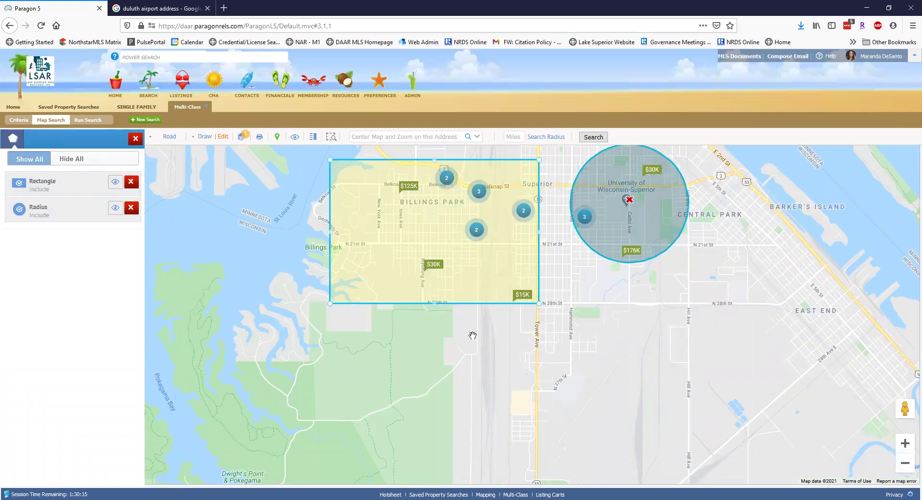
{"action": "scroll", "coordinate": [472, 335], "scroll_direction": "up", "scroll_amount": 1}
{"action": "scroll", "coordinate": [438, 343], "scroll_direction": "down", "scroll_amount": 1}
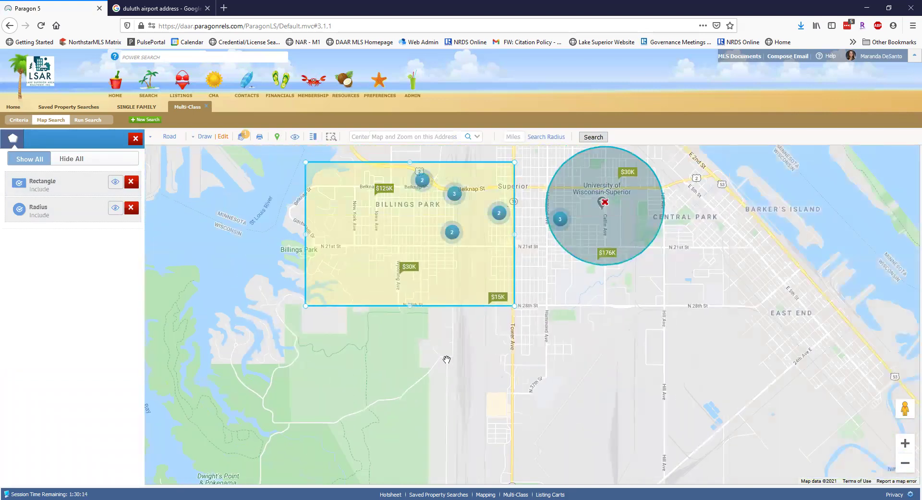
{"action": "left_click_drag", "start_coordinate": [445, 361], "coordinate": [466, 400]}
{"action": "scroll", "coordinate": [466, 401], "scroll_direction": "down", "scroll_amount": 1}
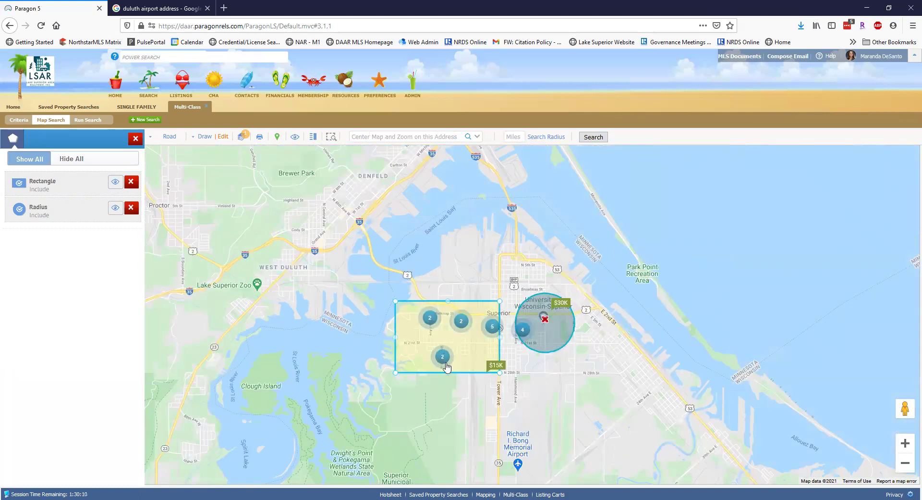
{"action": "left_click_drag", "start_coordinate": [448, 302], "coordinate": [448, 210]}
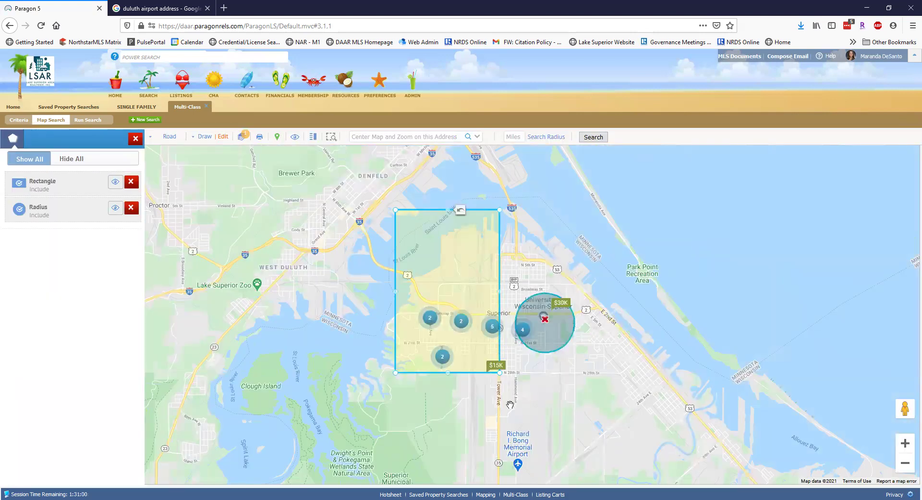
Step: Draw a closed polygon search area just east of the radius circle, spanning E 2nd St and the Superior shoreline
{"action": "left_click_drag", "start_coordinate": [581, 447], "coordinate": [499, 377]}
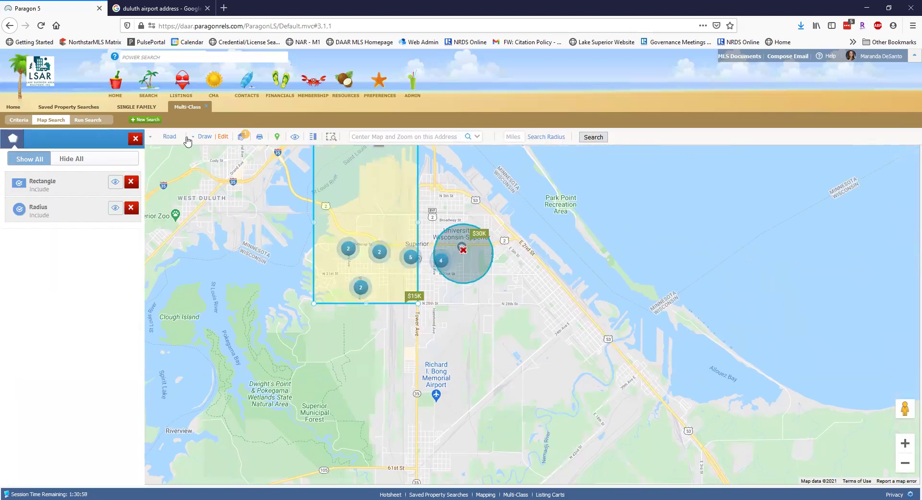
{"action": "left_click", "coordinate": [206, 136]}
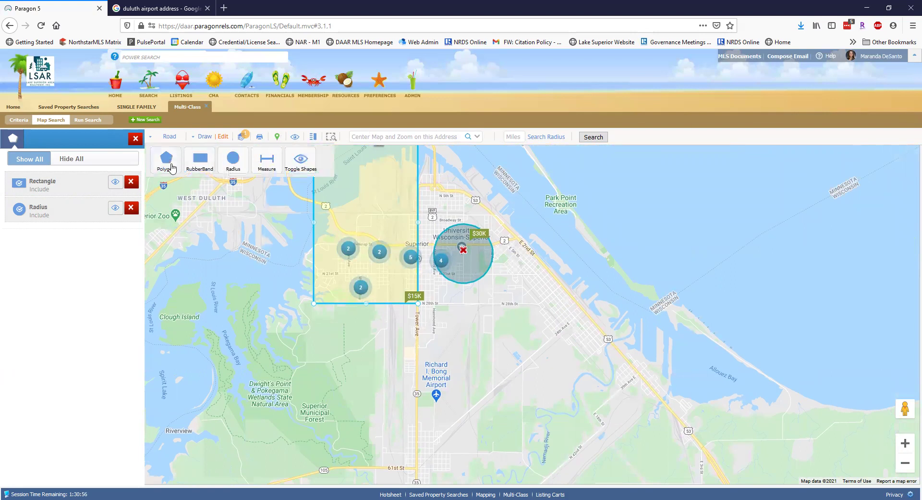
{"action": "left_click", "coordinate": [177, 168]}
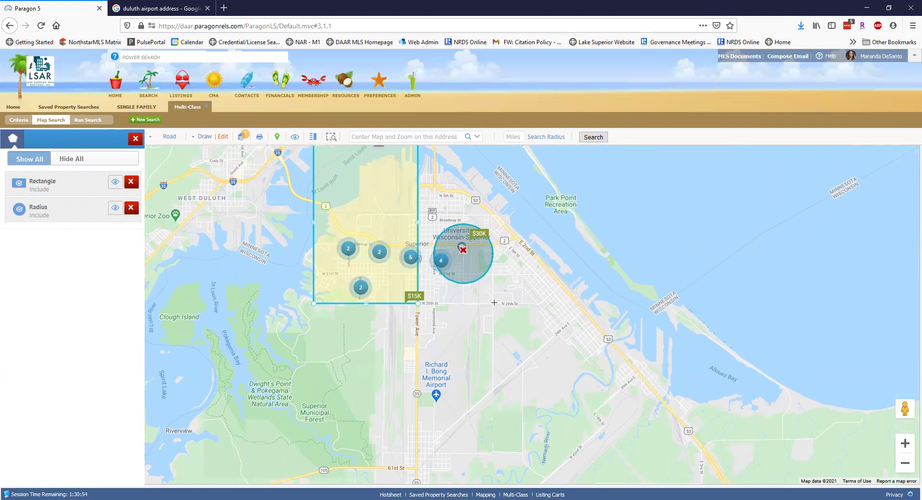
{"action": "left_click", "coordinate": [539, 303]}
{"action": "left_click", "coordinate": [589, 265]}
{"action": "left_click", "coordinate": [539, 218]}
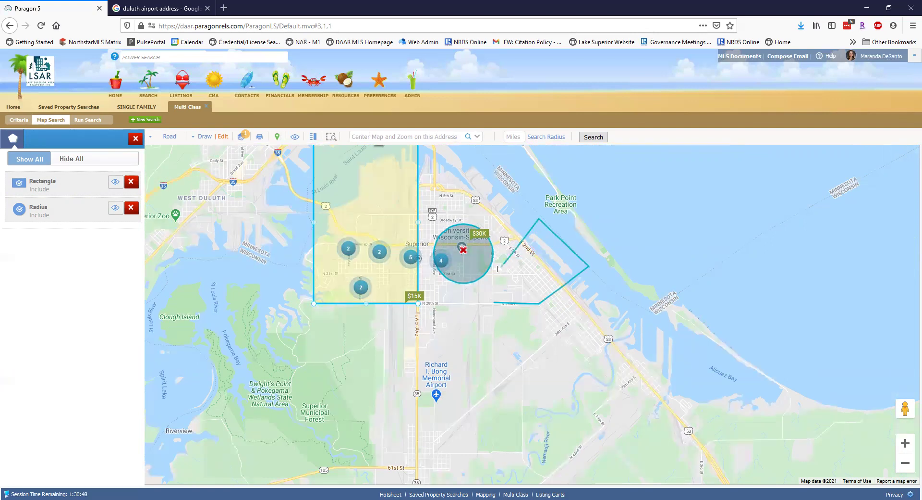
{"action": "left_click", "coordinate": [493, 305]}
{"action": "left_click", "coordinate": [494, 304]}
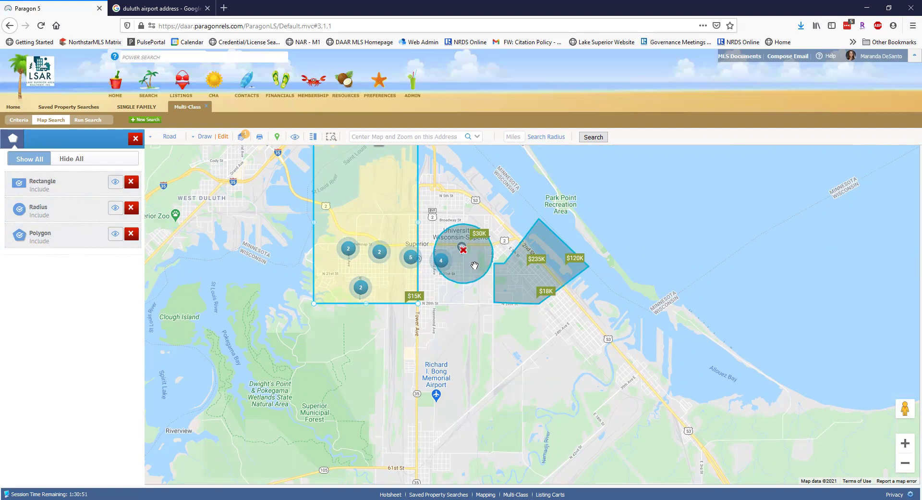
Step: Delete the Radius shape from the map search and return to the search criteria
{"action": "left_click", "coordinate": [53, 210]}
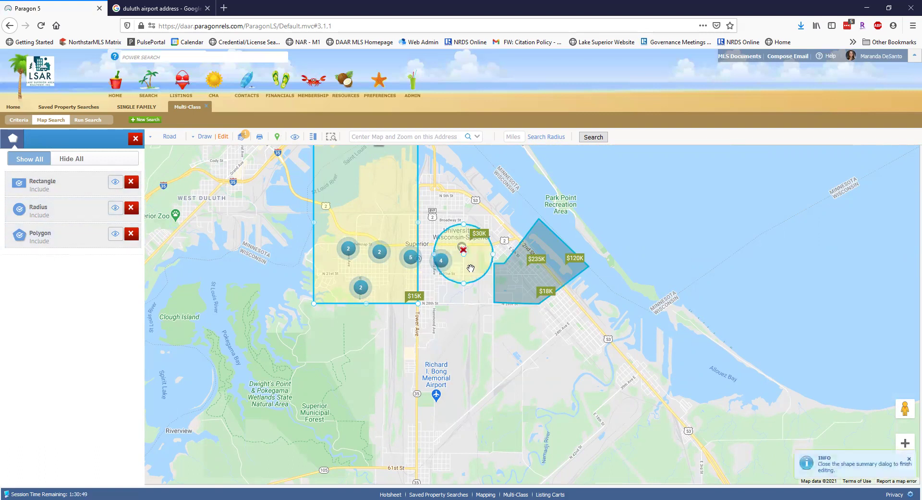
{"action": "left_click", "coordinate": [131, 207]}
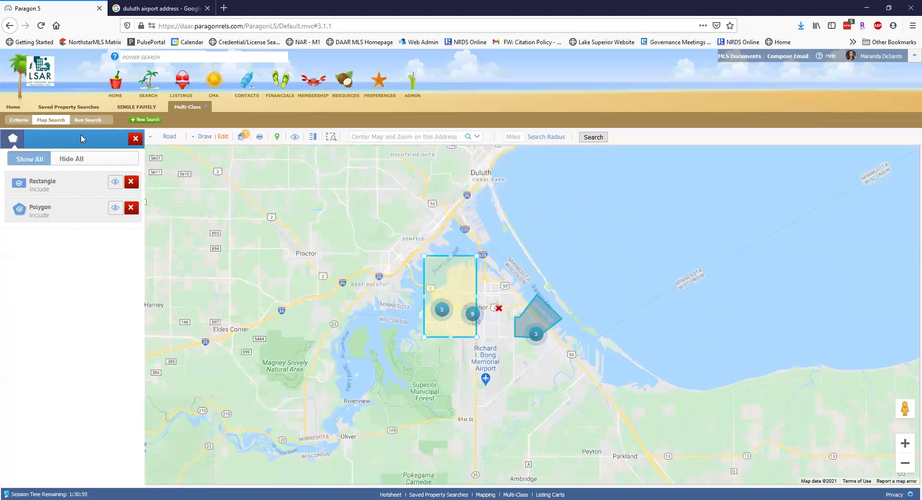
{"action": "left_click", "coordinate": [20, 120]}
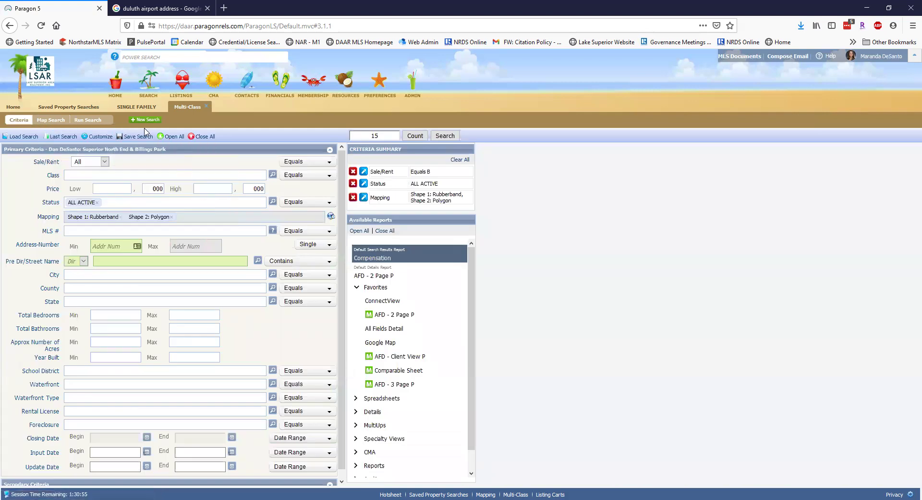
Step: Start saving the edited search as a new one, replacing the client's name with the new buyer's and ending the name with Superior Search
{"action": "mouse_move", "coordinate": [138, 136]}
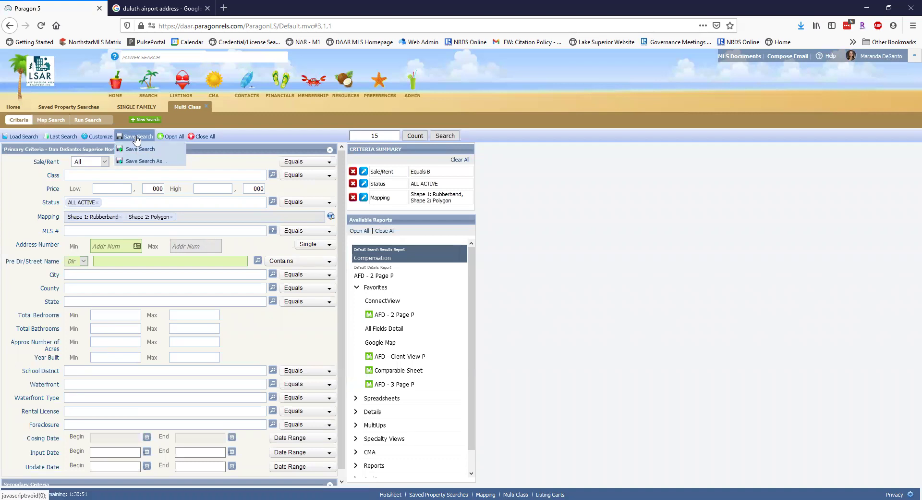
{"action": "left_click", "coordinate": [146, 162]}
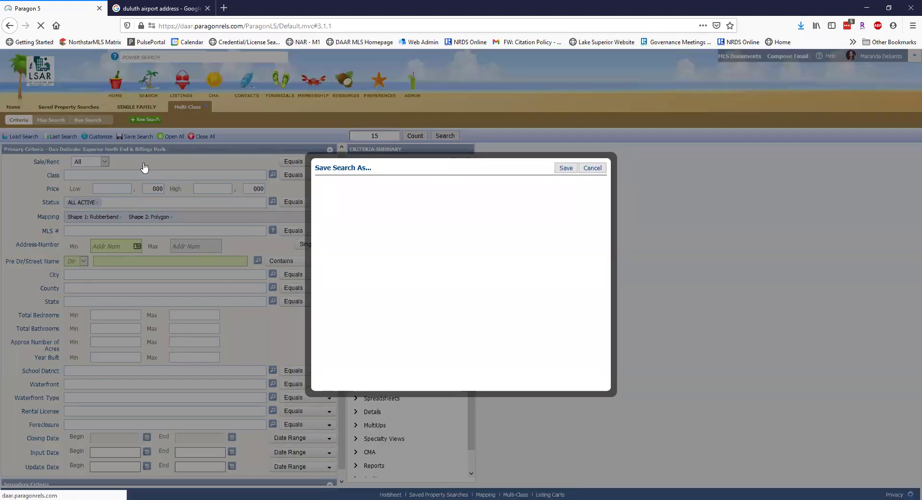
{"action": "left_click", "coordinate": [357, 232]}
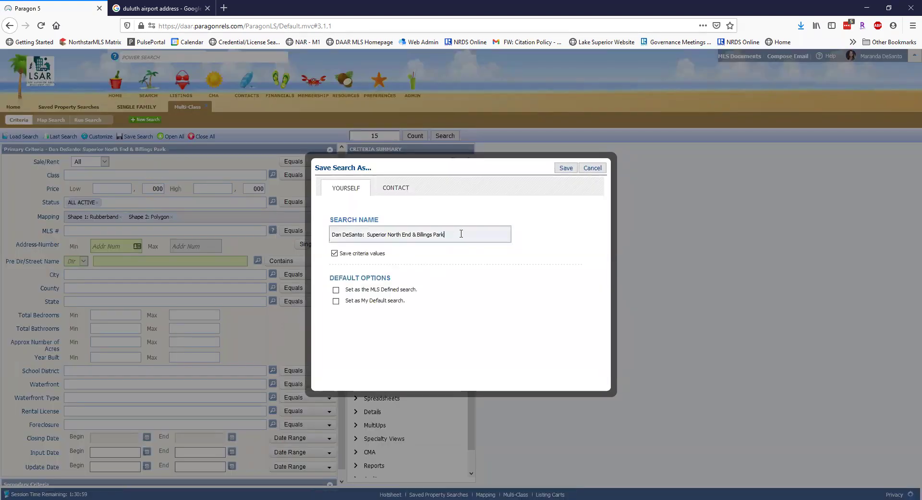
{"action": "left_click_drag", "start_coordinate": [461, 233], "coordinate": [319, 231]}
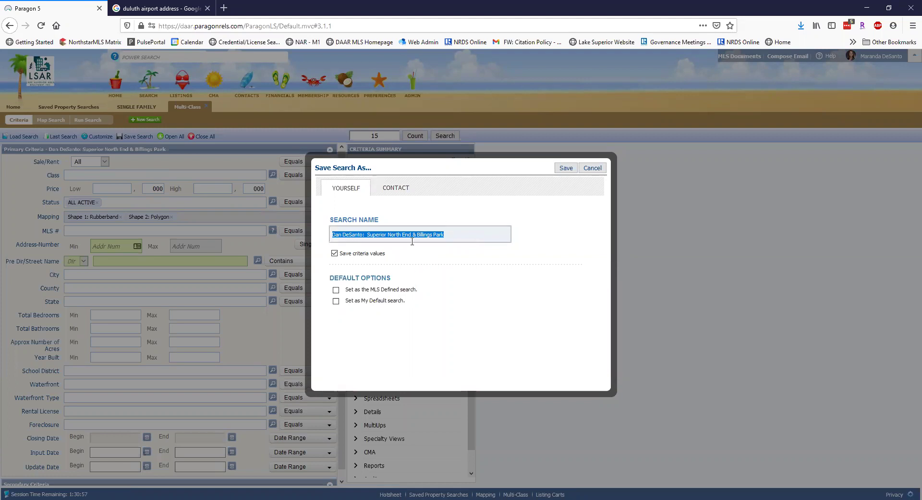
{"action": "left_click", "coordinate": [342, 234]}
{"action": "left_click_drag", "start_coordinate": [361, 233], "coordinate": [249, 236]}
{"action": "key", "text": "Delete"}
{"action": "key", "text": "Delete"}
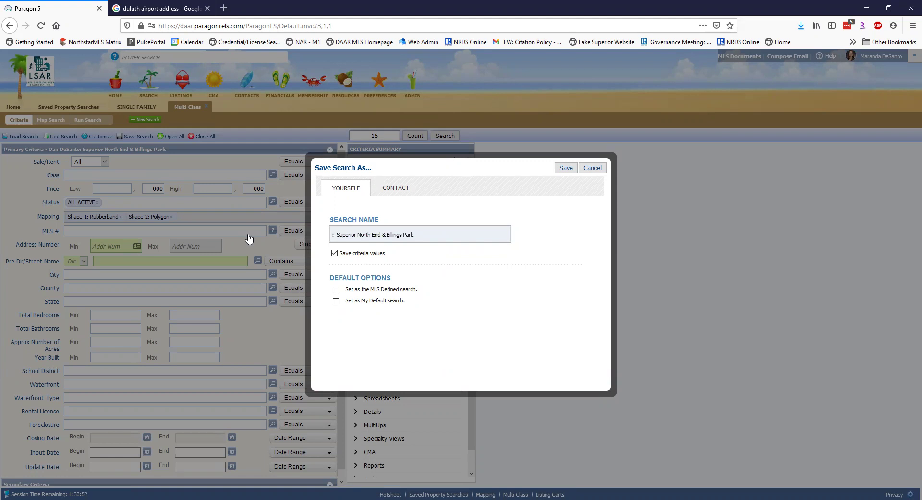
{"action": "type", "text": "Maranda Buyer"}
{"action": "left_click_drag", "start_coordinate": [459, 234], "coordinate": [427, 236]}
{"action": "key", "text": "BackSpace"}
{"action": "left_click_drag", "start_coordinate": [340, 253], "coordinate": [387, 253]}
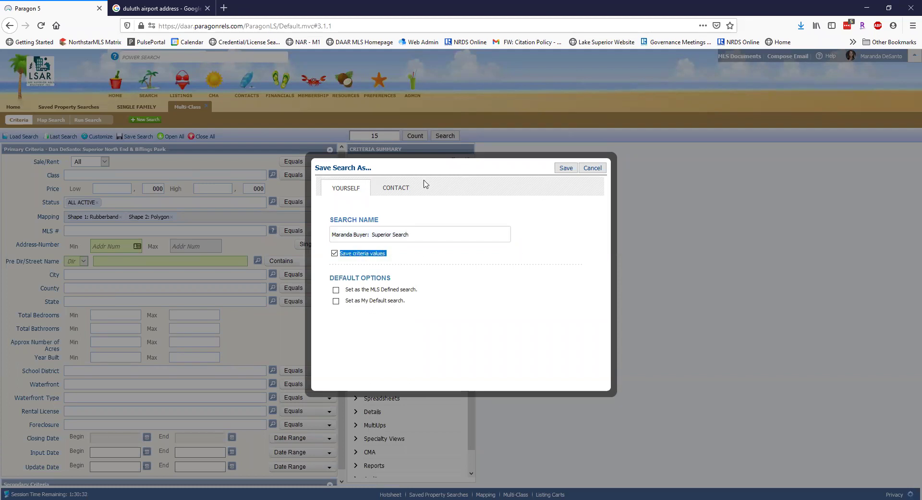
Step: Check the option for assigning the search to a contact, then save it for yourself with its criteria values
{"action": "left_click", "coordinate": [400, 191]}
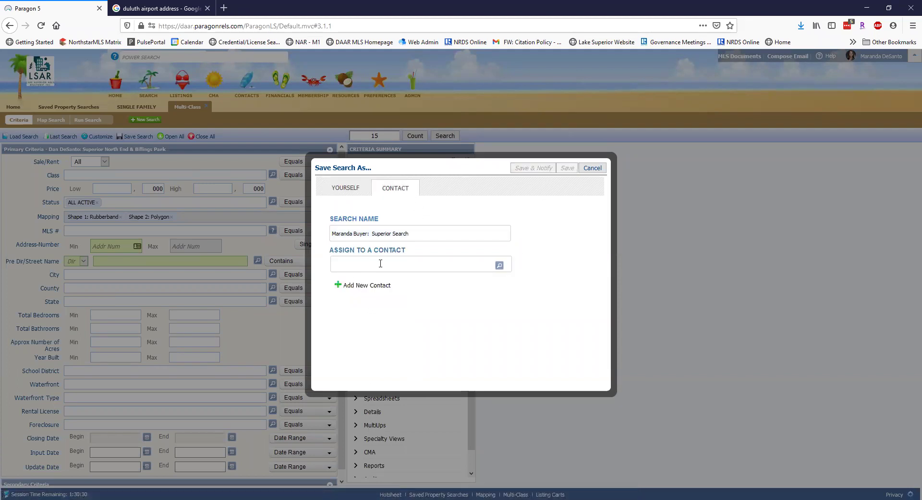
{"action": "left_click", "coordinate": [348, 188]}
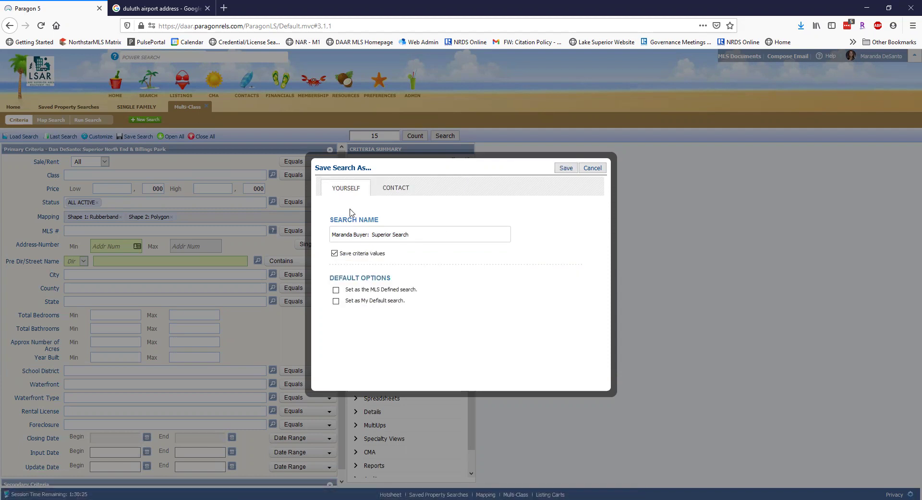
{"action": "left_click", "coordinate": [565, 168]}
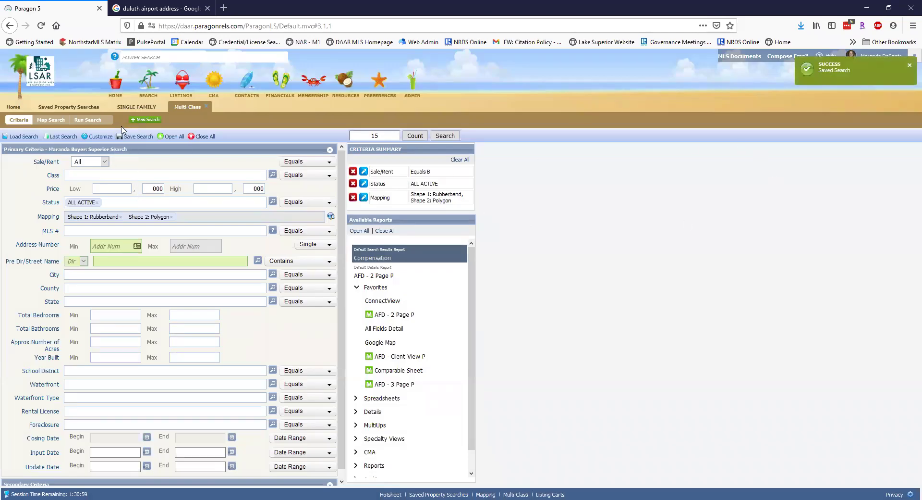
Step: Close the open search tabs and reload the list of saved property searches
{"action": "left_click", "coordinate": [206, 105]}
{"action": "left_click", "coordinate": [160, 105]}
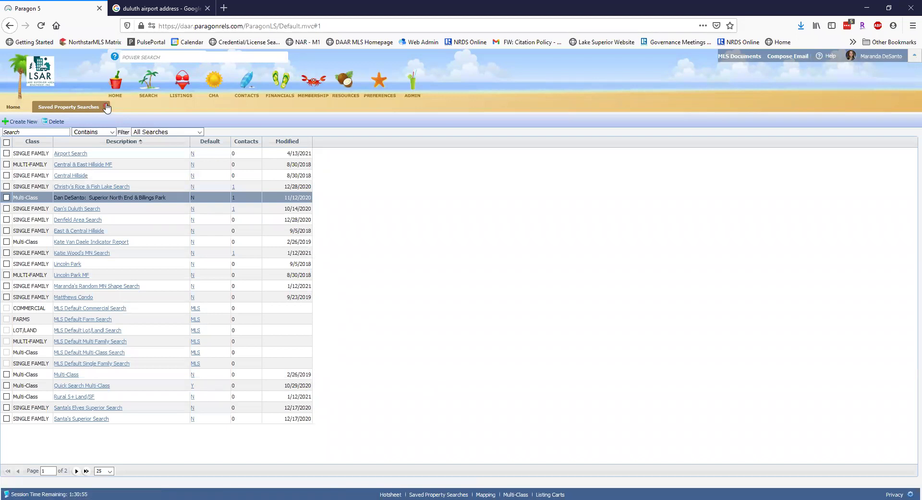
{"action": "left_click", "coordinate": [105, 106]}
{"action": "mouse_move", "coordinate": [148, 82]}
{"action": "left_click", "coordinate": [348, 122]}
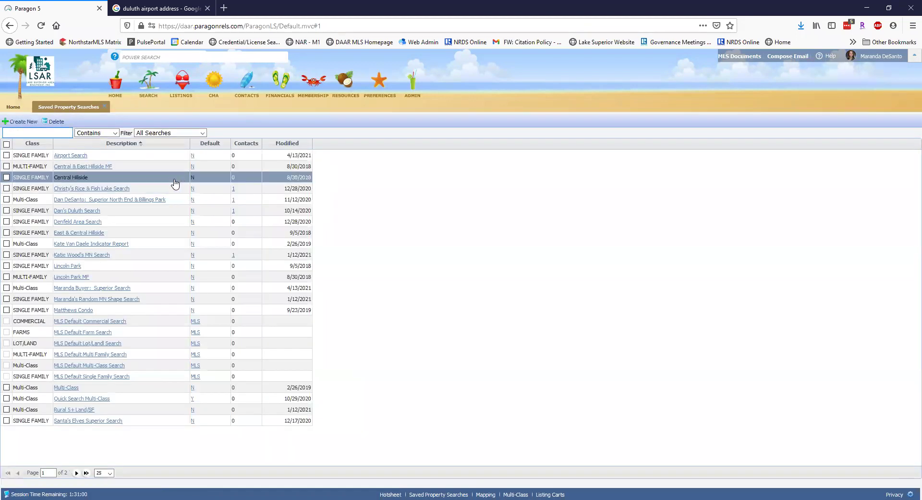
Step: Mark the original and new Superior searches for comparison, then sort the saved searches by modified date, newest first
{"action": "left_click", "coordinate": [6, 199]}
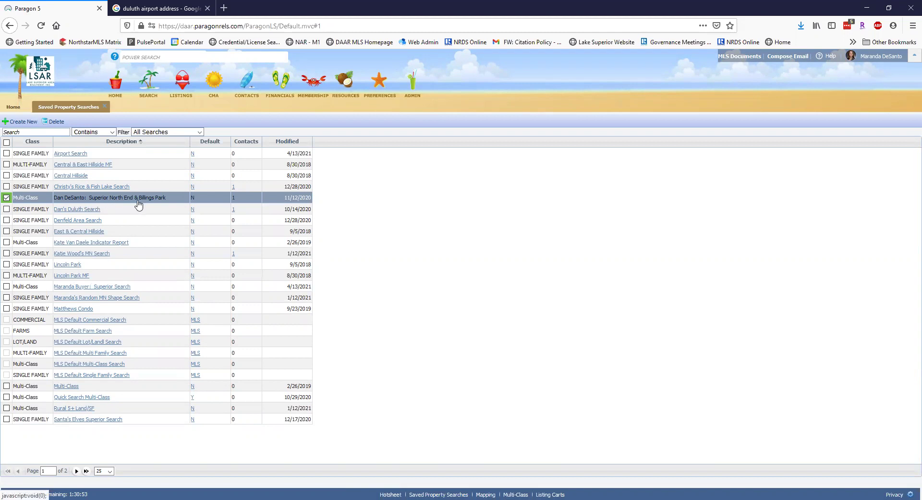
{"action": "left_click", "coordinate": [6, 286]}
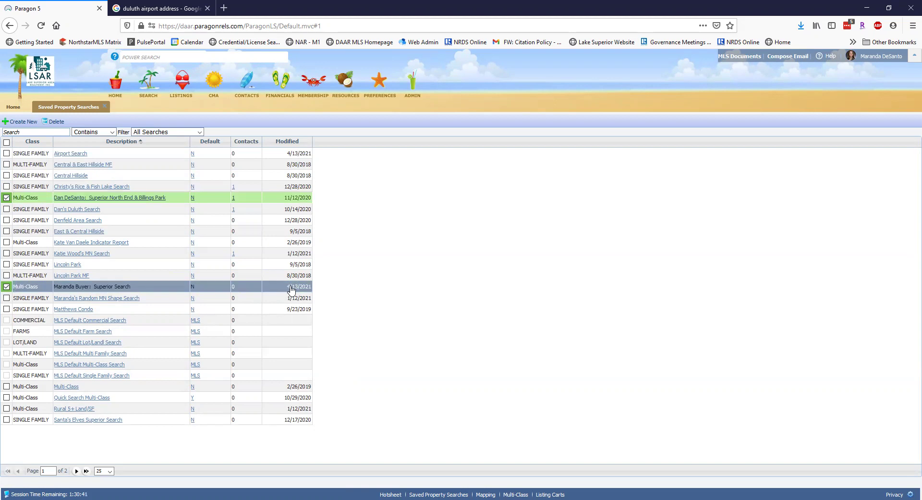
{"action": "left_click", "coordinate": [290, 142]}
{"action": "left_click", "coordinate": [286, 144]}
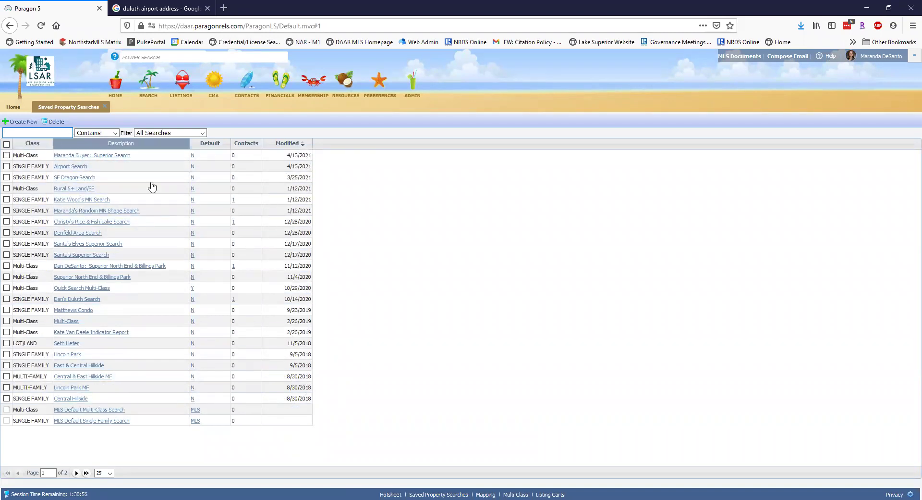
Step: Close the saved property searches and open the interactive map layers list in the preferences
{"action": "left_click", "coordinate": [105, 106]}
{"action": "mouse_move", "coordinate": [149, 81]}
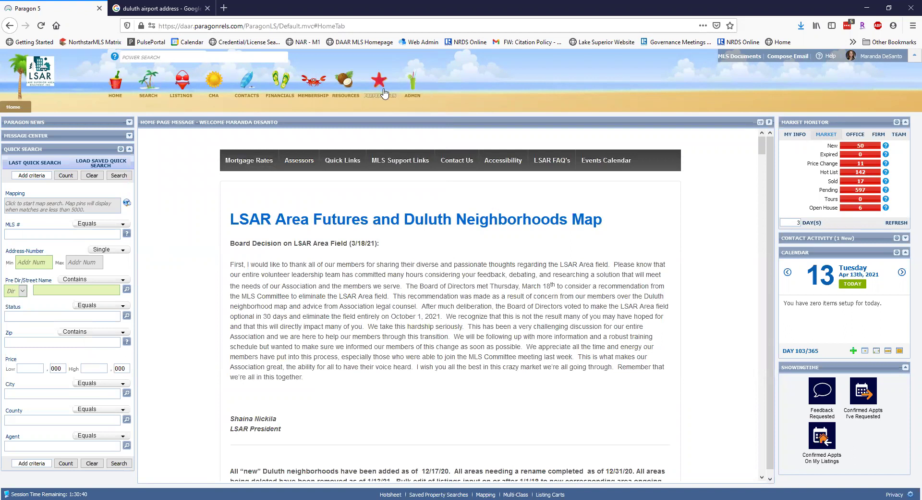
{"action": "mouse_move", "coordinate": [381, 89]}
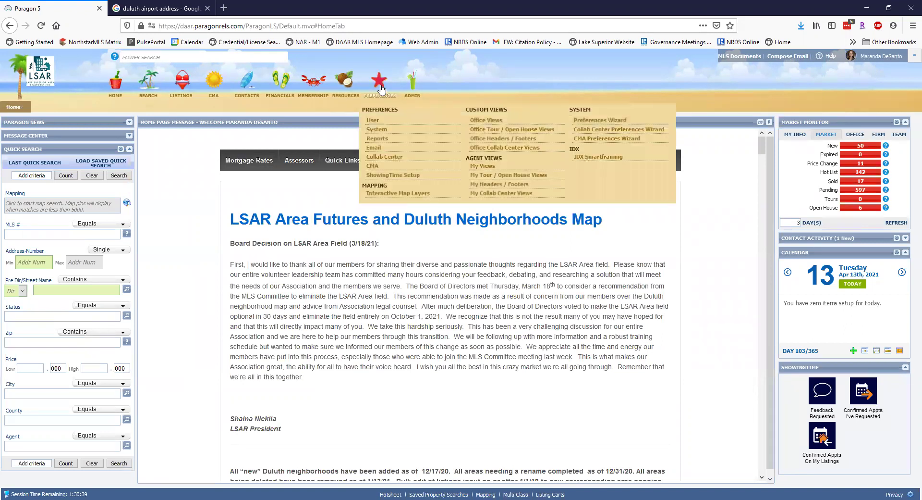
{"action": "left_click", "coordinate": [380, 194]}
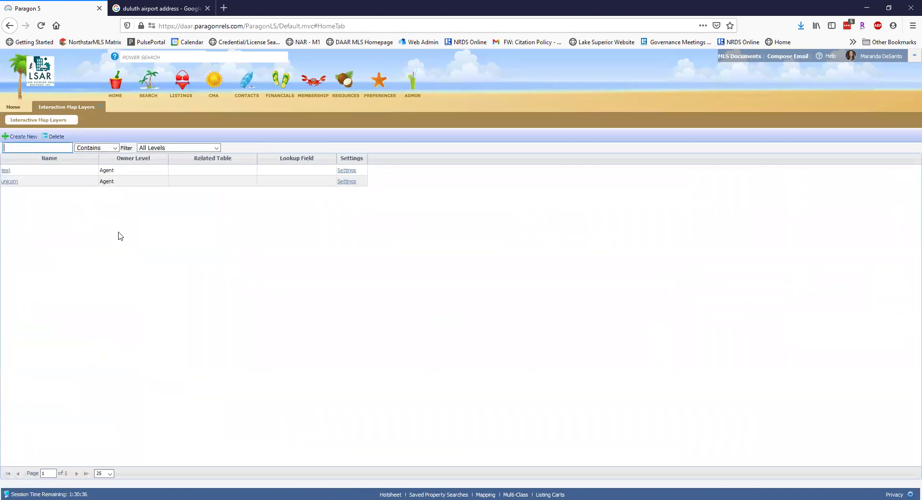
Step: Create and save a new layer collection named Island Lake Map Layer with the owner level set to Agent
{"action": "left_click", "coordinate": [16, 137]}
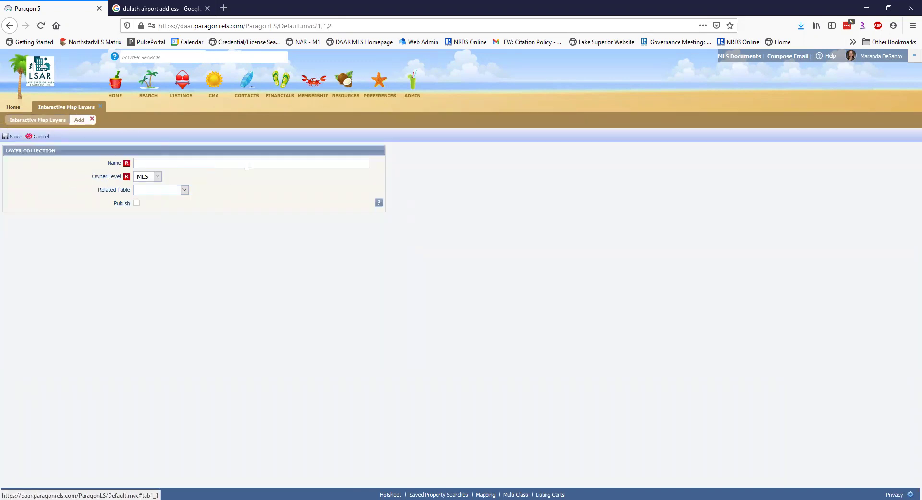
{"action": "left_click", "coordinate": [239, 164]}
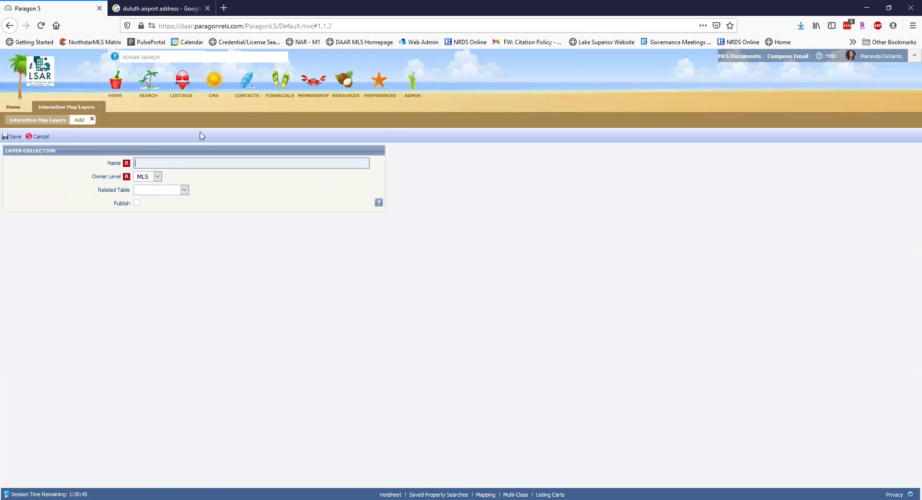
{"action": "left_click", "coordinate": [158, 177]}
{"action": "left_click", "coordinate": [82, 188]}
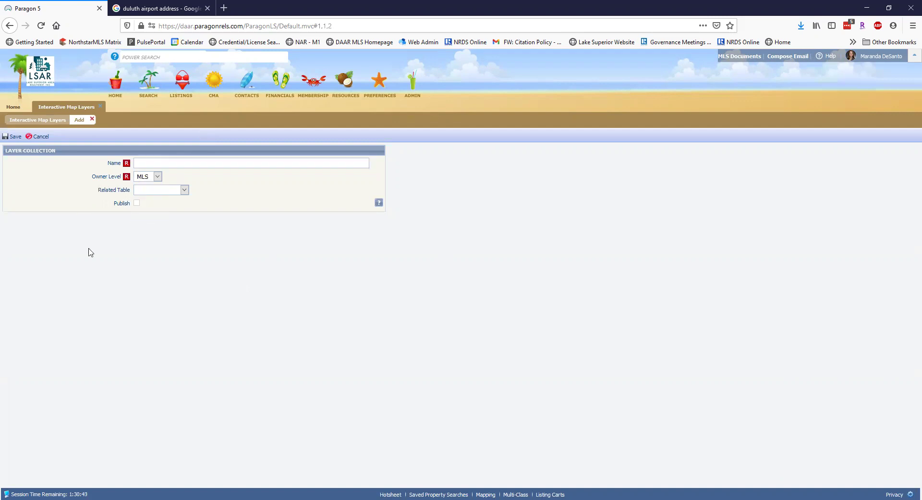
{"action": "left_click", "coordinate": [234, 164]}
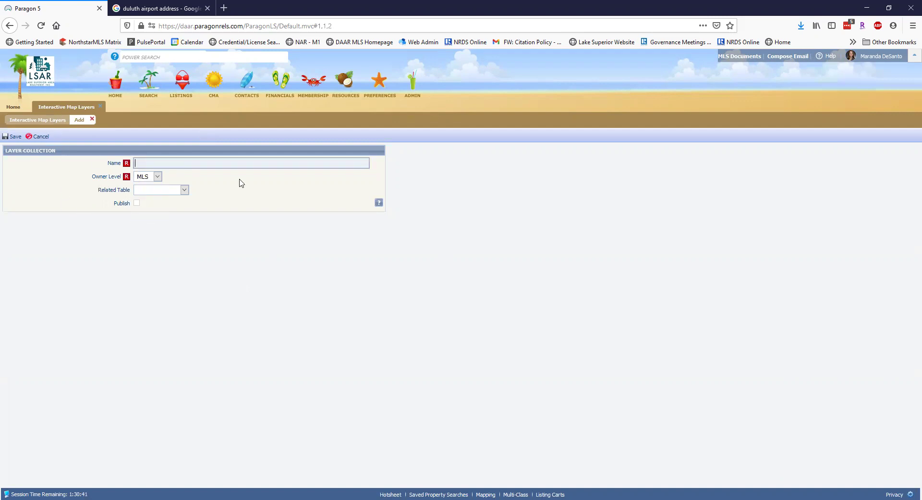
{"action": "left_click", "coordinate": [146, 177]}
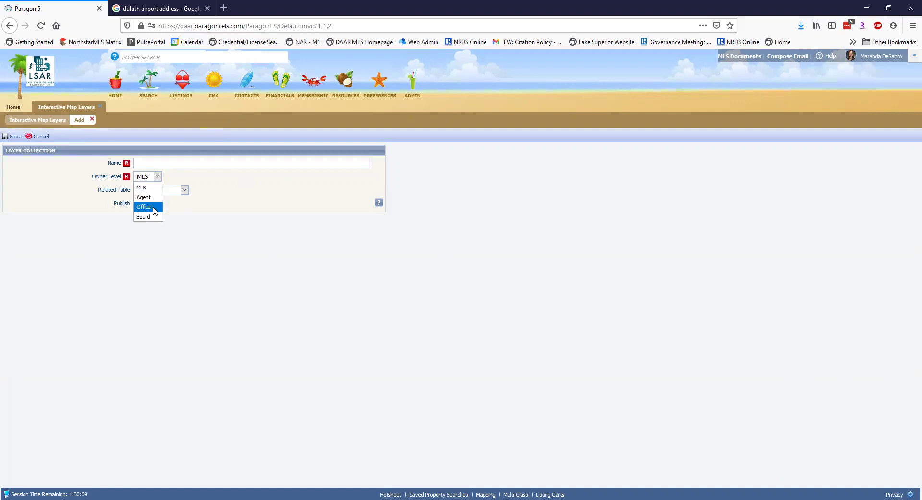
{"action": "left_click", "coordinate": [144, 196]}
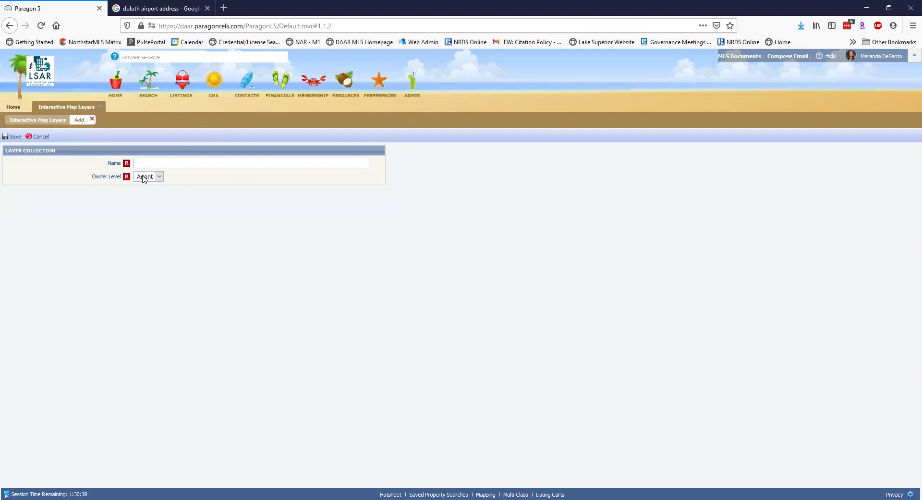
{"action": "left_click", "coordinate": [166, 166]}
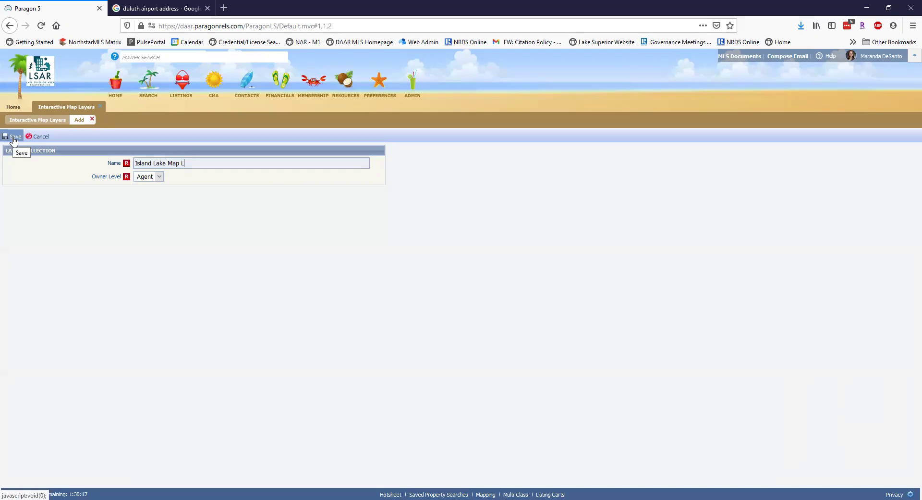
{"action": "left_click", "coordinate": [13, 139]}
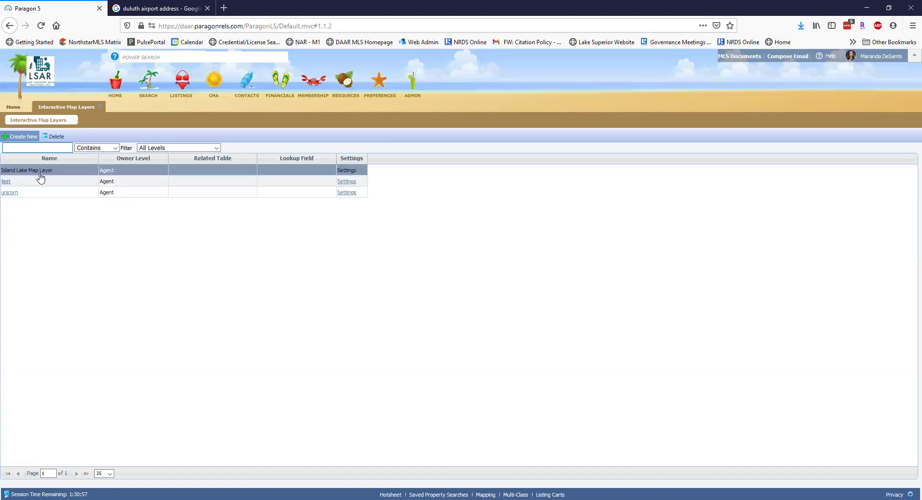
Step: Open the Island Lake Map Layer and bring Island Lake Reservoir, north of Duluth, into view on its map
{"action": "left_click", "coordinate": [41, 171]}
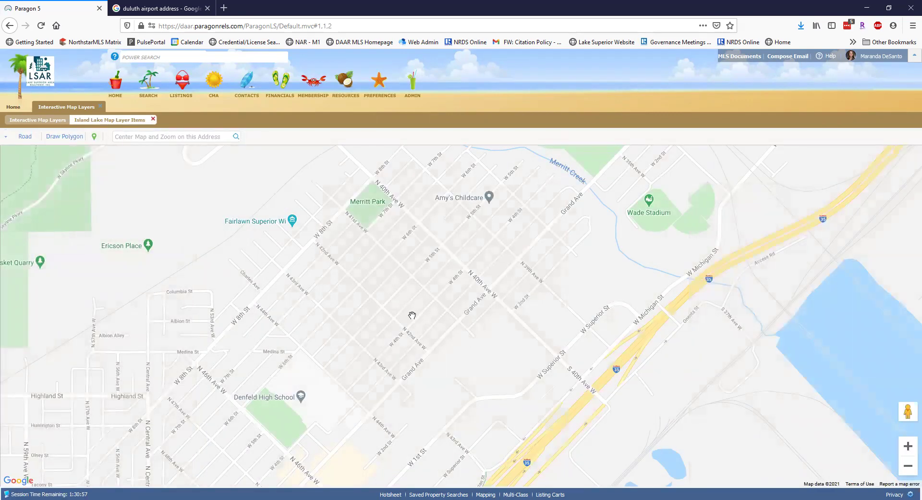
{"action": "scroll", "coordinate": [414, 318], "scroll_direction": "down", "scroll_amount": 3}
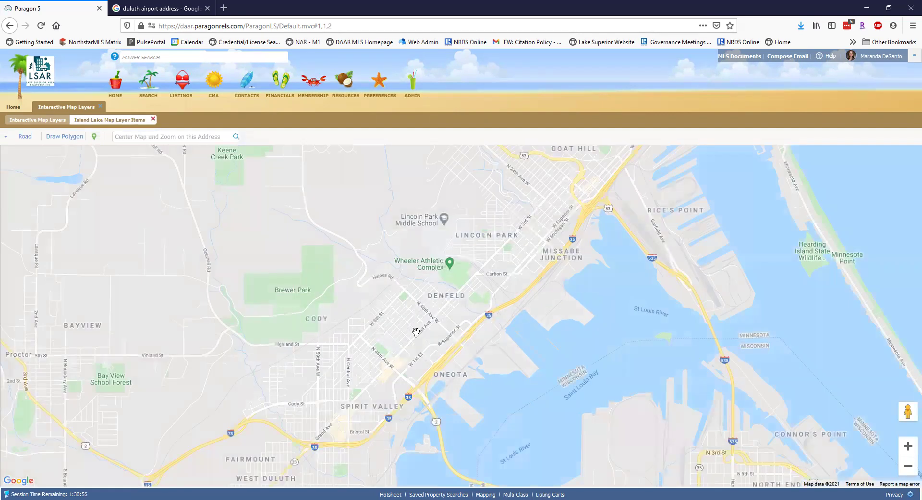
{"action": "left_click_drag", "start_coordinate": [359, 272], "coordinate": [415, 300]}
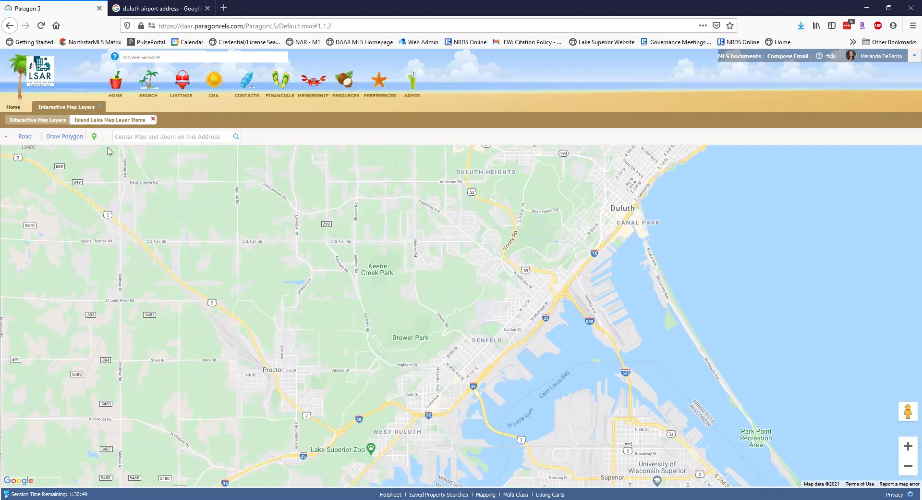
{"action": "scroll", "coordinate": [352, 235], "scroll_direction": "down", "scroll_amount": 1}
{"action": "left_click_drag", "start_coordinate": [432, 260], "coordinate": [507, 280]}
{"action": "scroll", "coordinate": [504, 278], "scroll_direction": "down", "scroll_amount": 1}
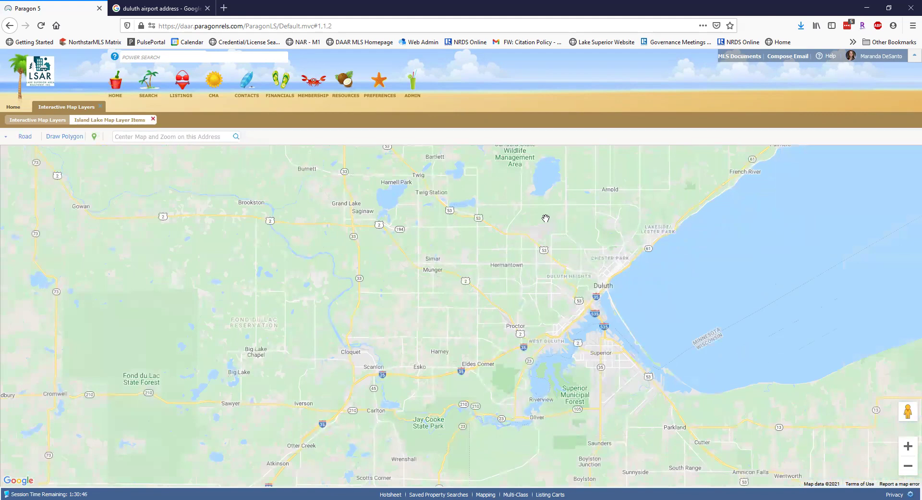
{"action": "scroll", "coordinate": [534, 201], "scroll_direction": "down", "scroll_amount": 1}
{"action": "scroll", "coordinate": [531, 197], "scroll_direction": "down", "scroll_amount": 1}
{"action": "scroll", "coordinate": [538, 265], "scroll_direction": "up", "scroll_amount": 2}
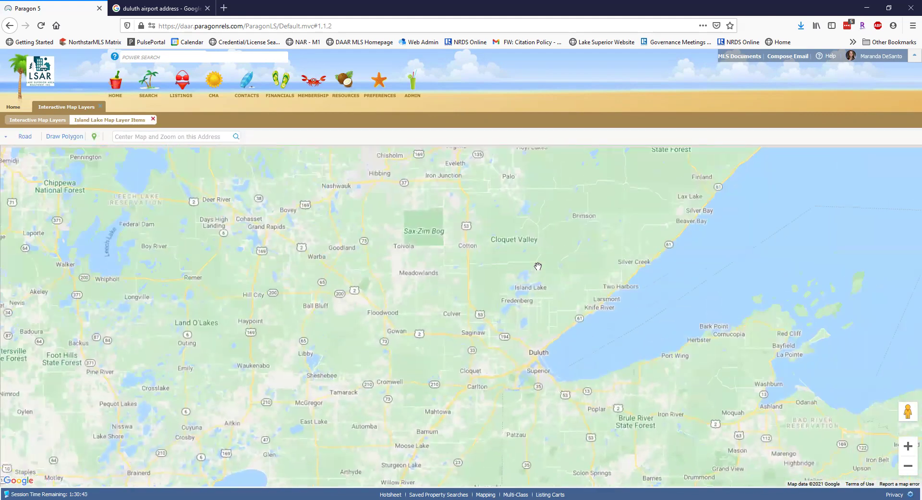
{"action": "scroll", "coordinate": [525, 289], "scroll_direction": "up", "scroll_amount": 2}
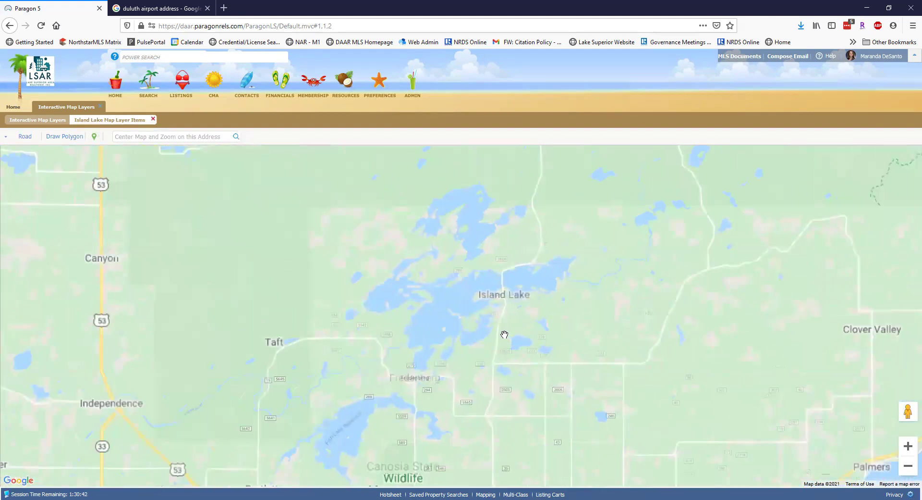
{"action": "scroll", "coordinate": [525, 330], "scroll_direction": "up", "scroll_amount": 1}
{"action": "left_click_drag", "start_coordinate": [496, 258], "coordinate": [500, 214]}
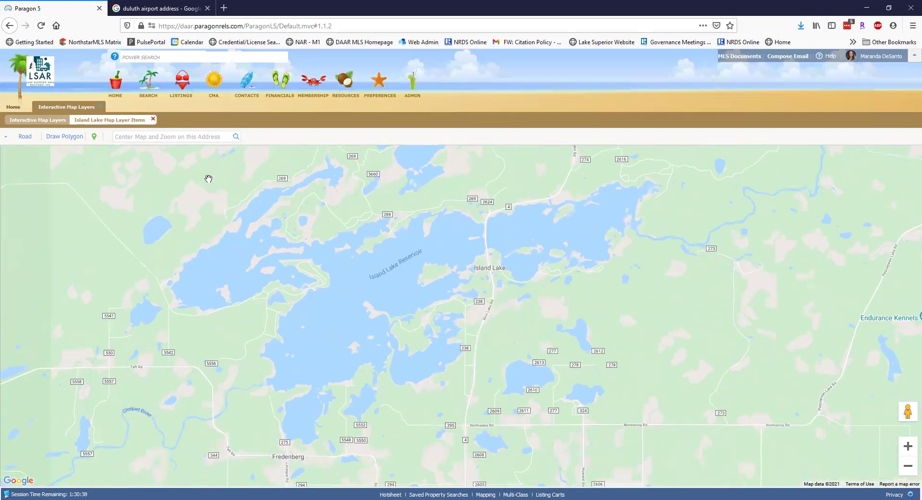
Step: Draw a closed polygon around Island Lake Reservoir, reaching south past Fredenberg
{"action": "left_click", "coordinate": [65, 139]}
{"action": "scroll", "coordinate": [328, 271], "scroll_direction": "down", "scroll_amount": 1}
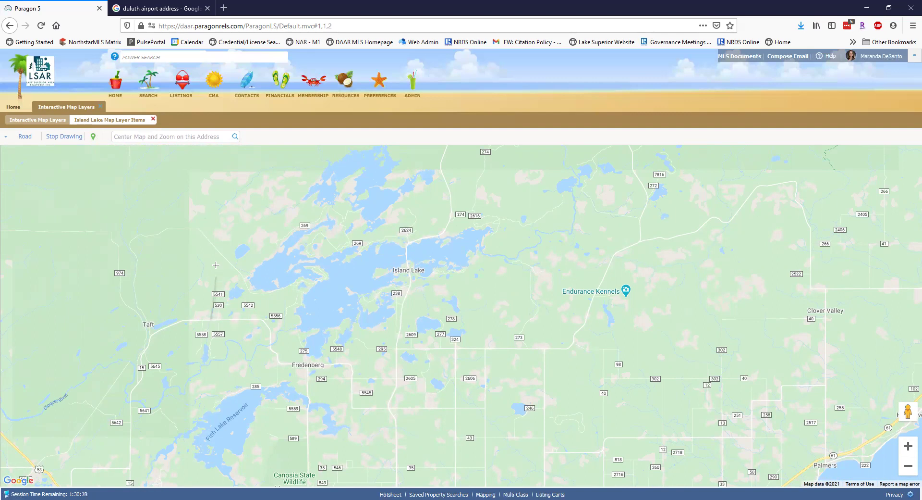
{"action": "left_click", "coordinate": [218, 234]}
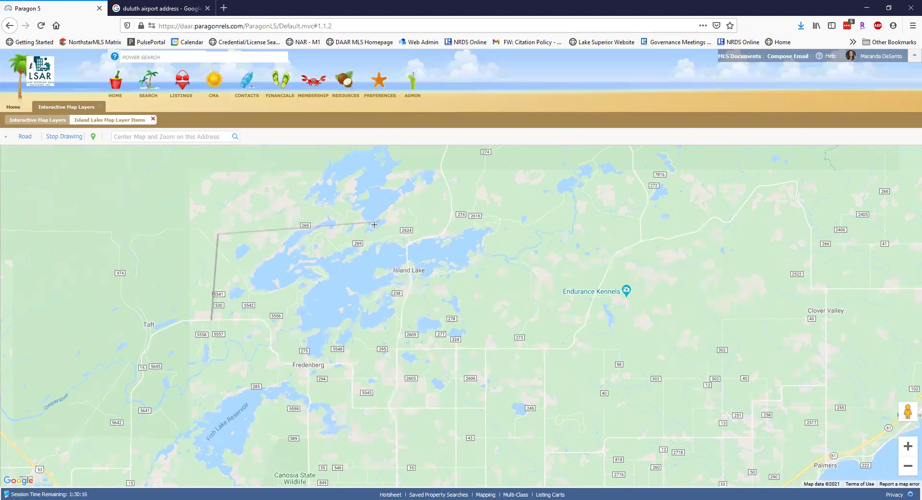
{"action": "left_click", "coordinate": [315, 210]}
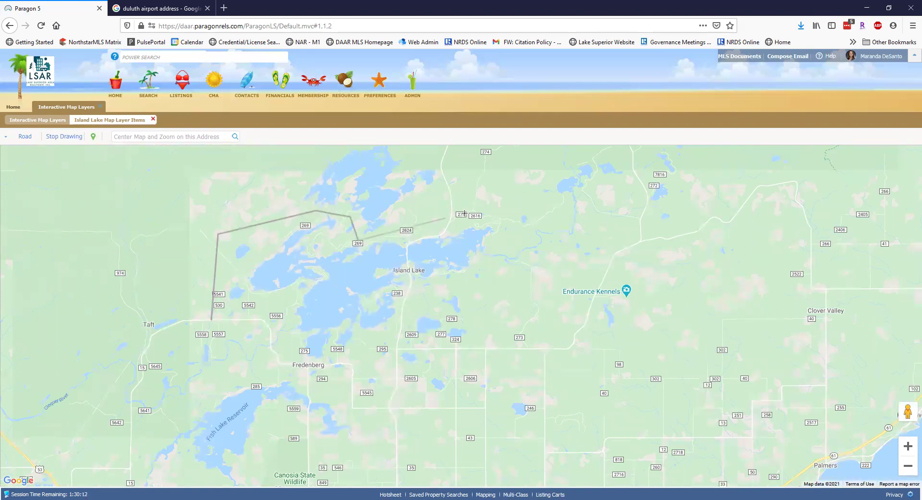
{"action": "left_click", "coordinate": [508, 204]}
{"action": "left_click", "coordinate": [509, 282]}
{"action": "left_click", "coordinate": [412, 300]}
{"action": "left_click", "coordinate": [369, 366]}
{"action": "left_click", "coordinate": [314, 381]}
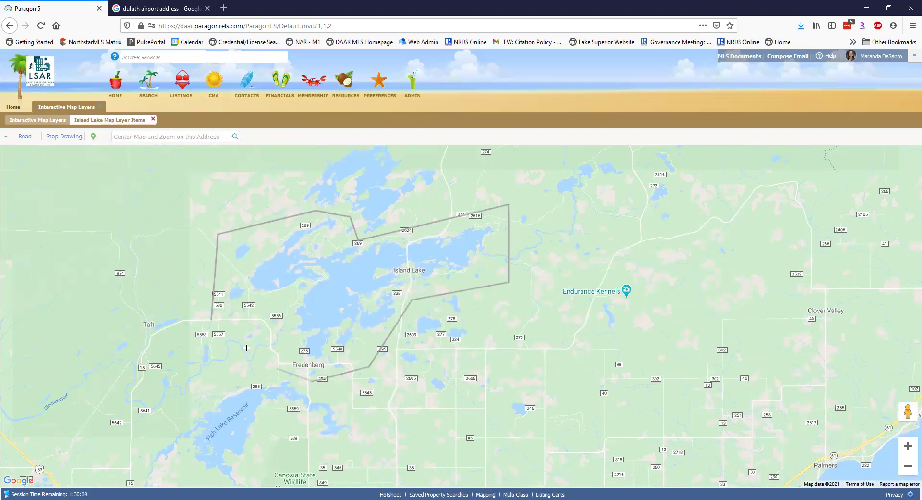
{"action": "left_click", "coordinate": [213, 321]}
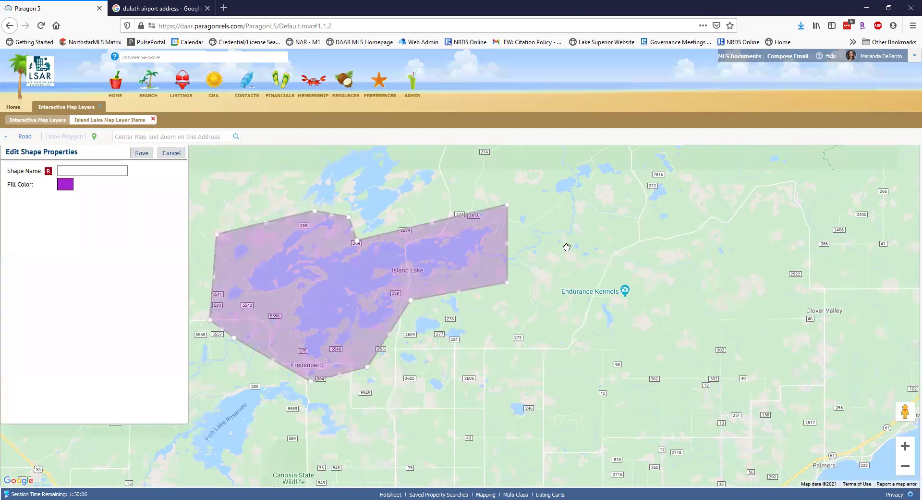
Step: Pull the polygon's two inward corners on its north and southeast sides outward, then name the shape Island Lake and save it
{"action": "left_click_drag", "start_coordinate": [358, 242], "coordinate": [386, 217]}
{"action": "left_click_drag", "start_coordinate": [411, 303], "coordinate": [459, 355]}
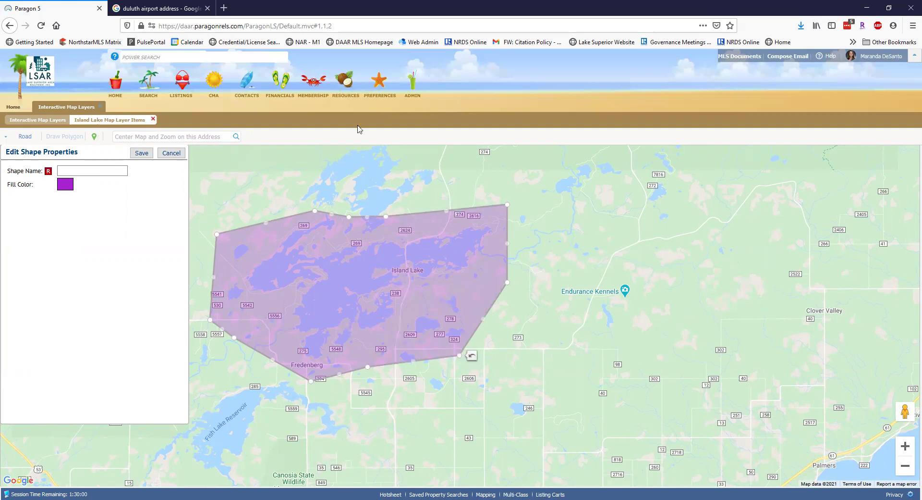
{"action": "left_click", "coordinate": [94, 171]}
{"action": "left_click", "coordinate": [141, 152]}
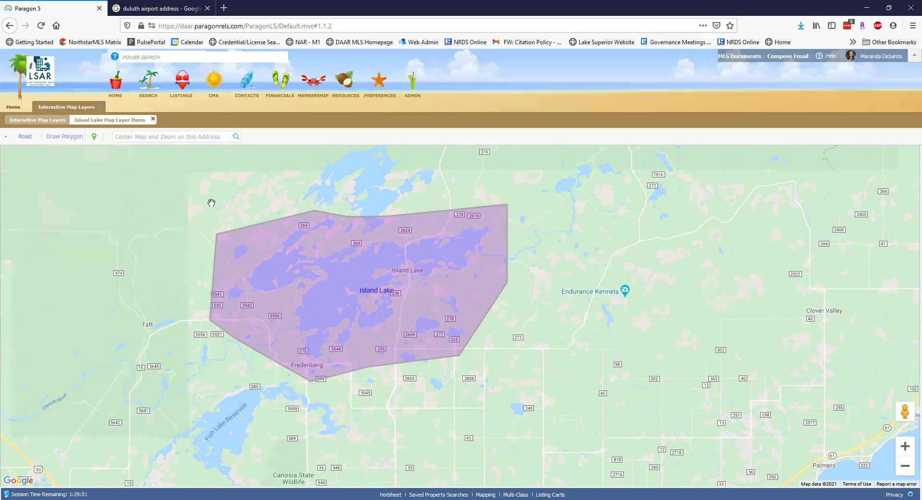
Step: Draw a second closed polygon around Rice Lake Reservoir, north of Duluth International Airport
{"action": "left_click_drag", "start_coordinate": [208, 203], "coordinate": [368, 182]}
{"action": "left_click_drag", "start_coordinate": [404, 434], "coordinate": [391, 381]}
{"action": "scroll", "coordinate": [391, 381], "scroll_direction": "down", "scroll_amount": 1}
{"action": "left_click_drag", "start_coordinate": [445, 435], "coordinate": [441, 379]}
{"action": "scroll", "coordinate": [441, 380], "scroll_direction": "up", "scroll_amount": 1}
{"action": "left_click_drag", "start_coordinate": [476, 312], "coordinate": [352, 319]}
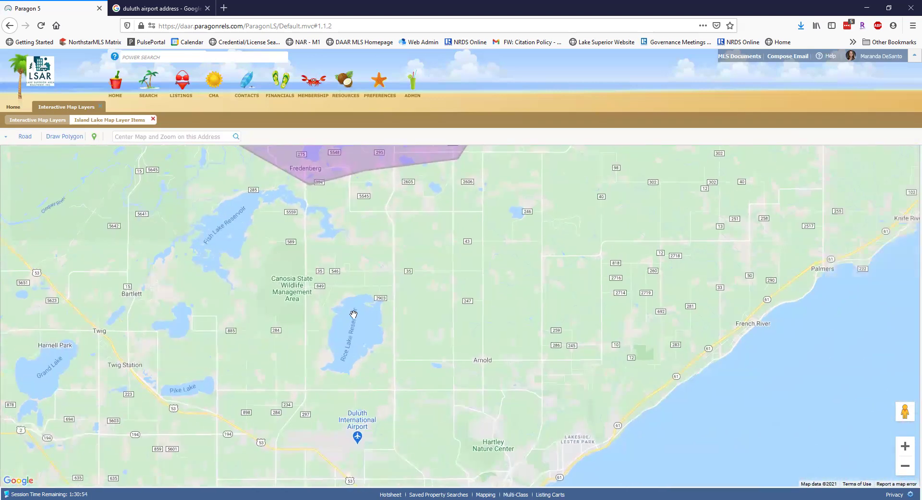
{"action": "left_click", "coordinate": [64, 137]}
{"action": "left_click", "coordinate": [348, 275]}
{"action": "left_click", "coordinate": [403, 290]}
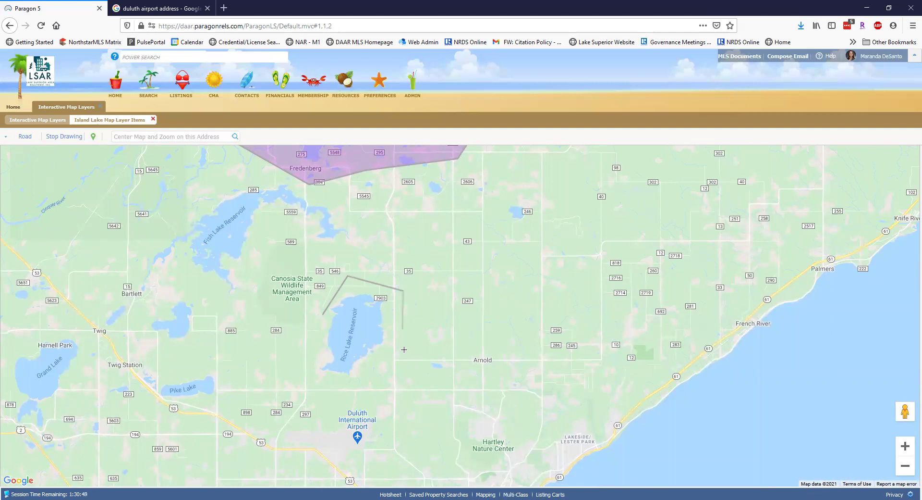
{"action": "left_click", "coordinate": [399, 368]}
{"action": "left_click", "coordinate": [327, 404]}
{"action": "left_click", "coordinate": [298, 360]}
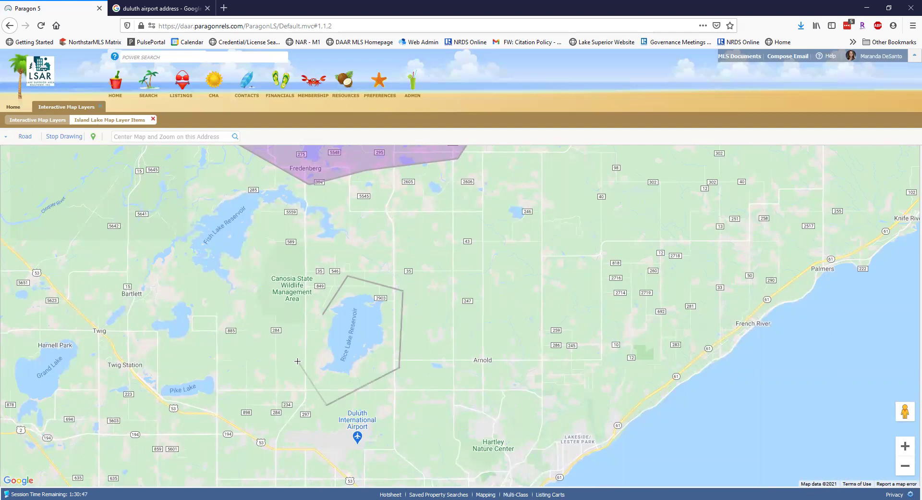
{"action": "left_click", "coordinate": [324, 315]}
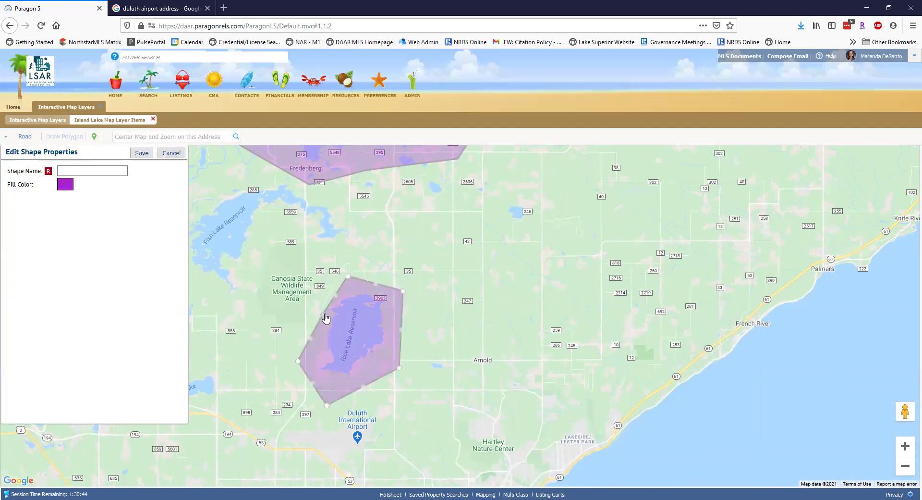
Step: Try a green fill color for the new polygon, then name the shape Rice Lake and save it
{"action": "left_click", "coordinate": [66, 187]}
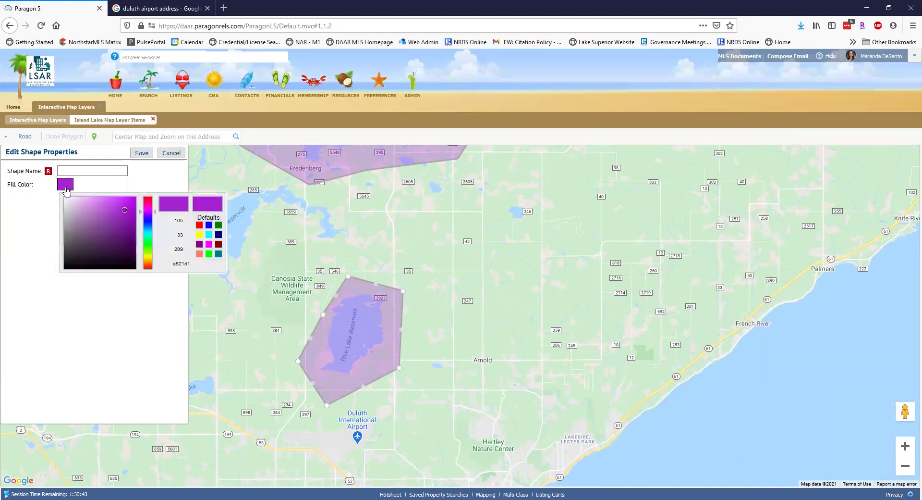
{"action": "left_click_drag", "start_coordinate": [156, 211], "coordinate": [157, 241]}
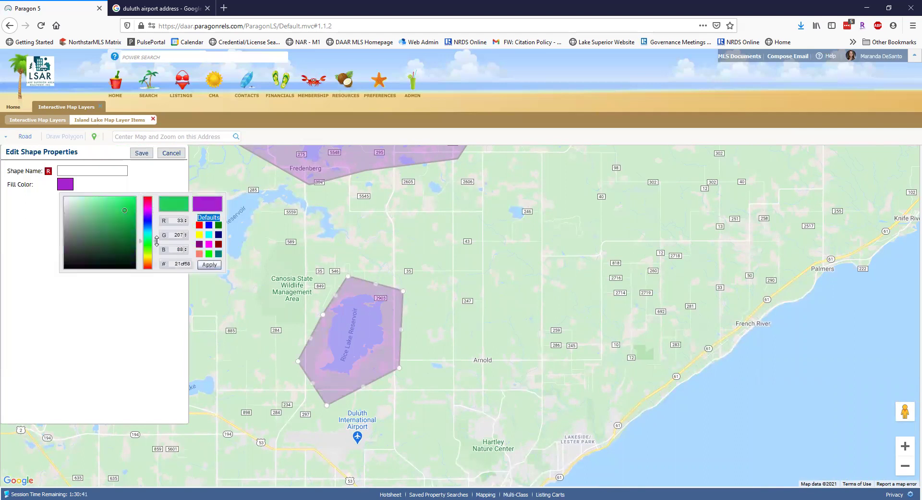
{"action": "left_click", "coordinate": [109, 172]}
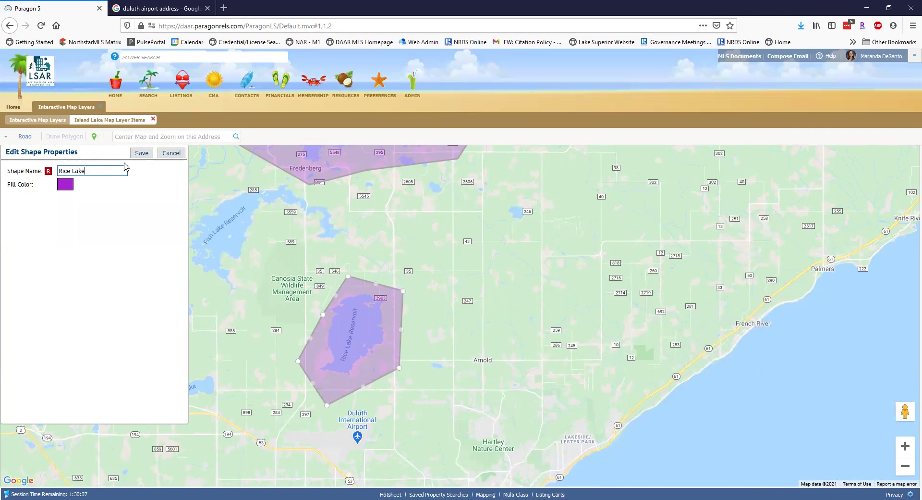
{"action": "left_click", "coordinate": [141, 153]}
Step: Change the Rice Lake shape's fill color to green (RGB 33, 207, 80) and save the shape
{"action": "scroll", "coordinate": [451, 316], "scroll_direction": "down", "scroll_amount": 1}
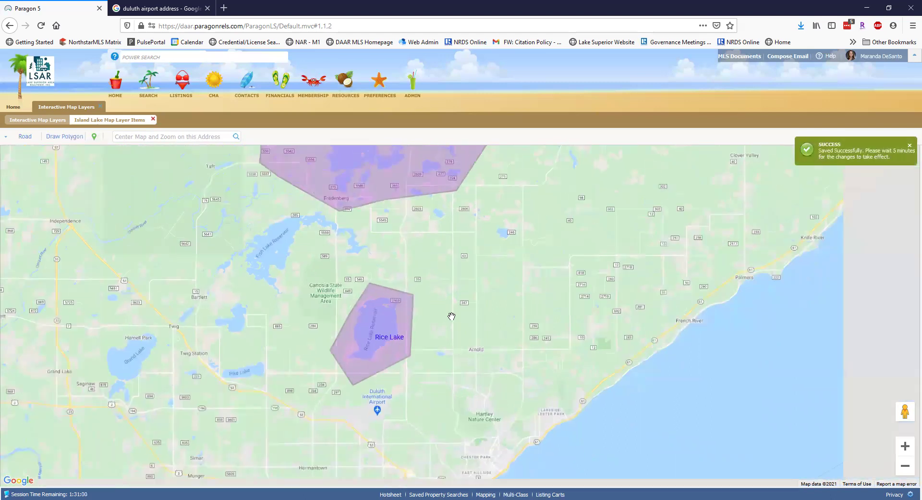
{"action": "scroll", "coordinate": [451, 316], "scroll_direction": "down", "scroll_amount": 1}
{"action": "left_click_drag", "start_coordinate": [472, 302], "coordinate": [469, 323]}
{"action": "left_click", "coordinate": [400, 344]}
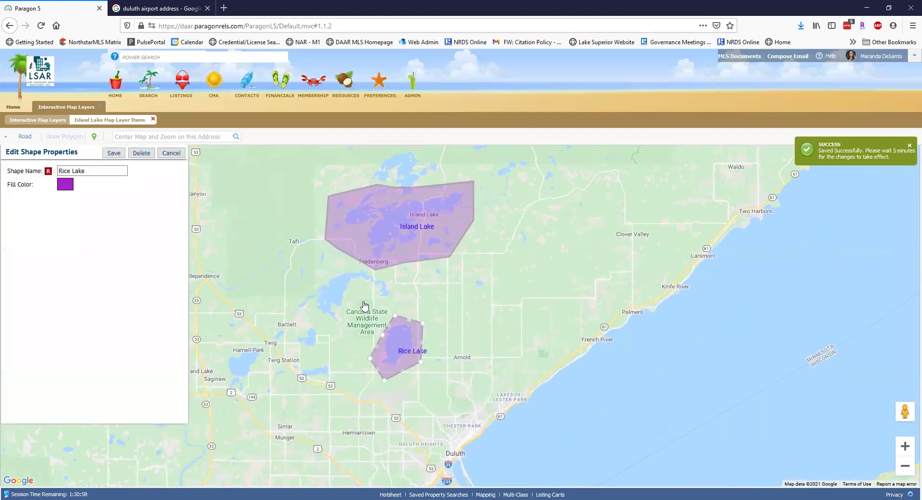
{"action": "left_click", "coordinate": [66, 186]}
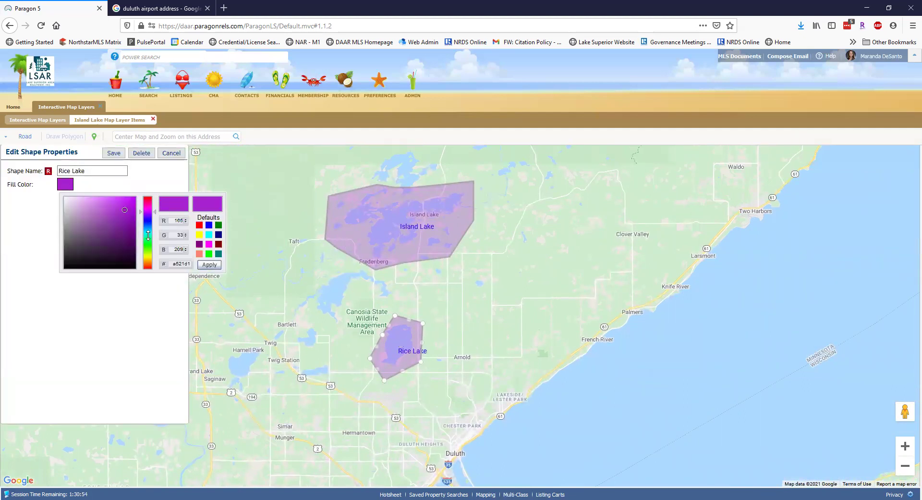
{"action": "left_click_drag", "start_coordinate": [154, 208], "coordinate": [153, 241]}
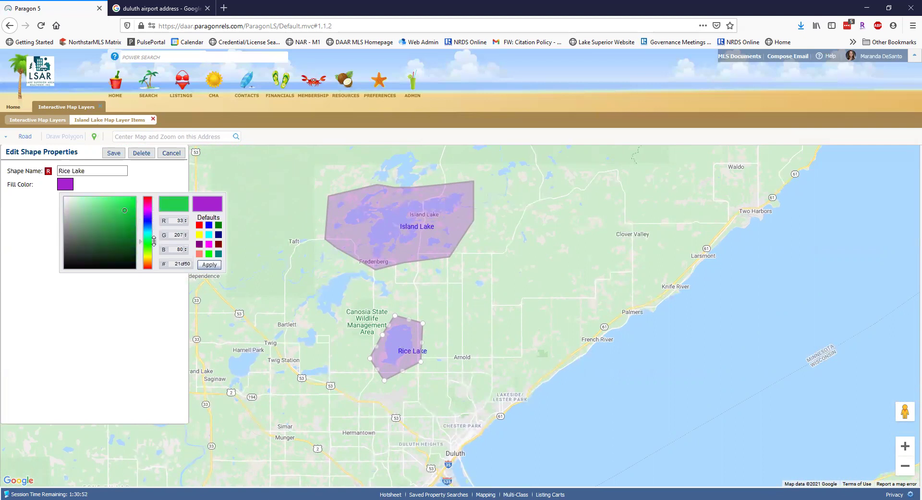
{"action": "left_click", "coordinate": [209, 264]}
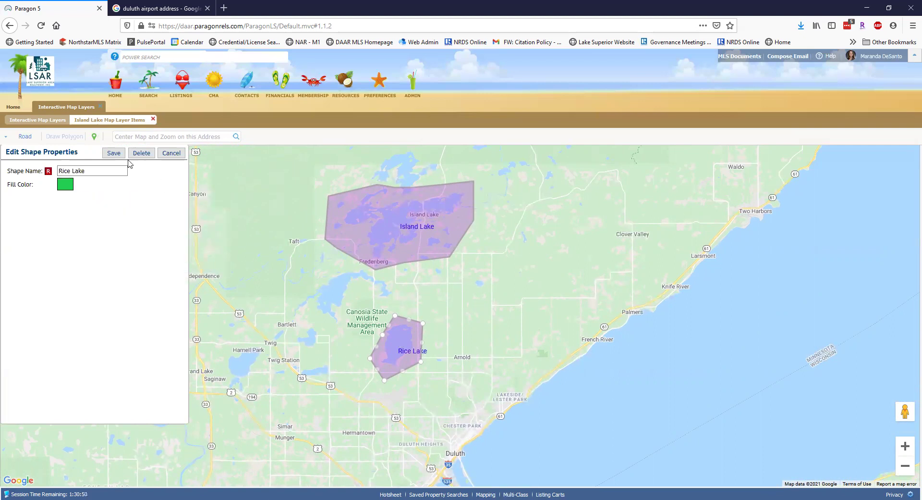
{"action": "left_click", "coordinate": [114, 153]}
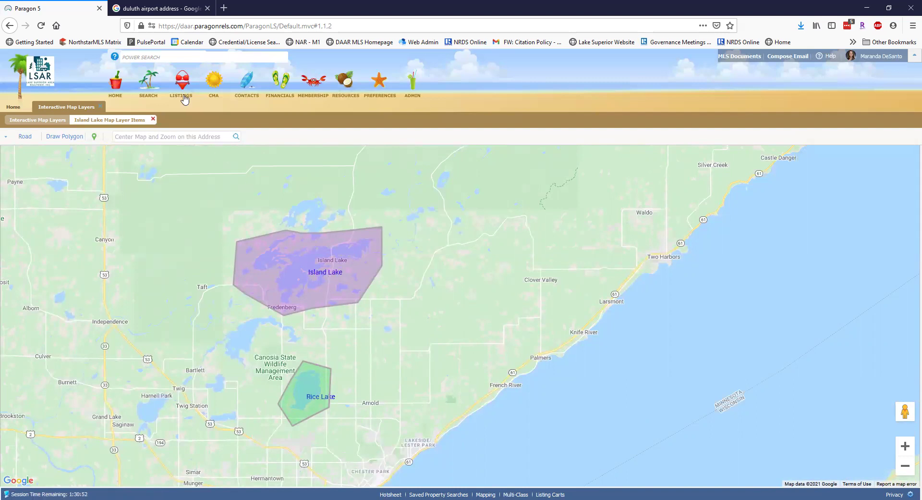
Step: Close and reopen the Island Lake Map Layer to review its saved shapes, select the Island Lake shape, and close the layer setup
{"action": "left_click", "coordinate": [153, 119]}
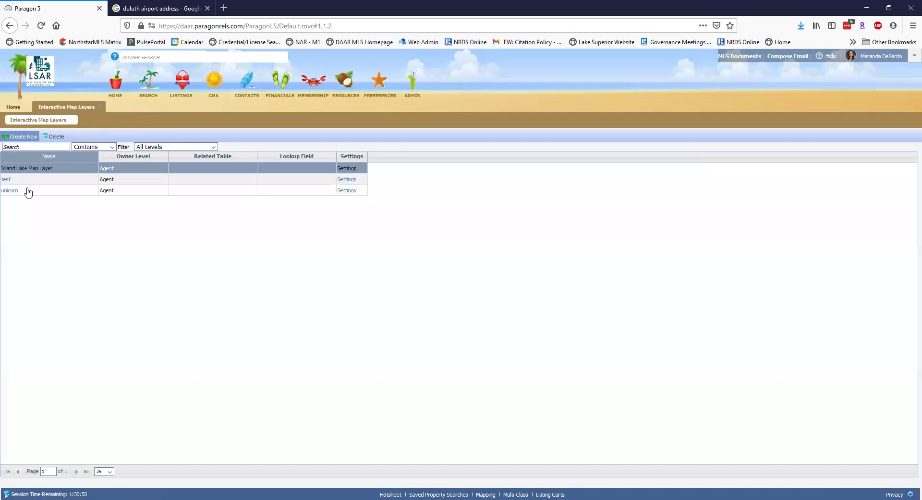
{"action": "double_click", "coordinate": [48, 169]}
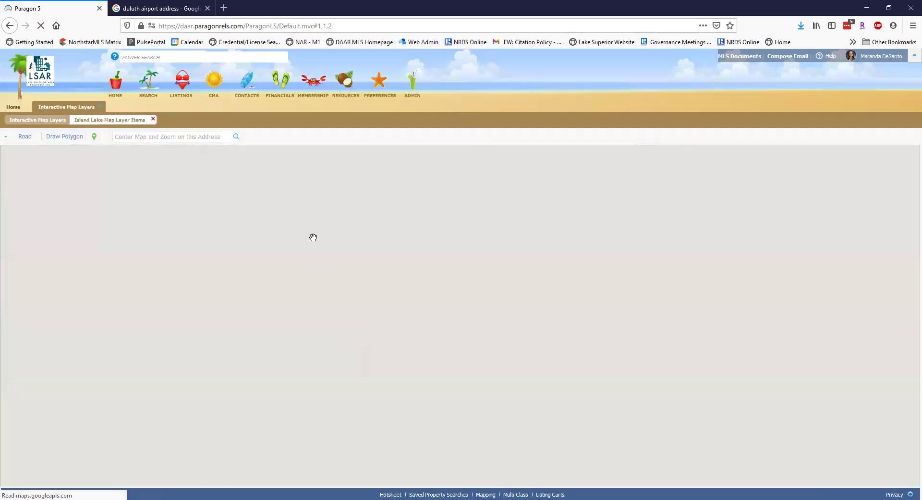
{"action": "scroll", "coordinate": [522, 394], "scroll_direction": "down", "scroll_amount": 3}
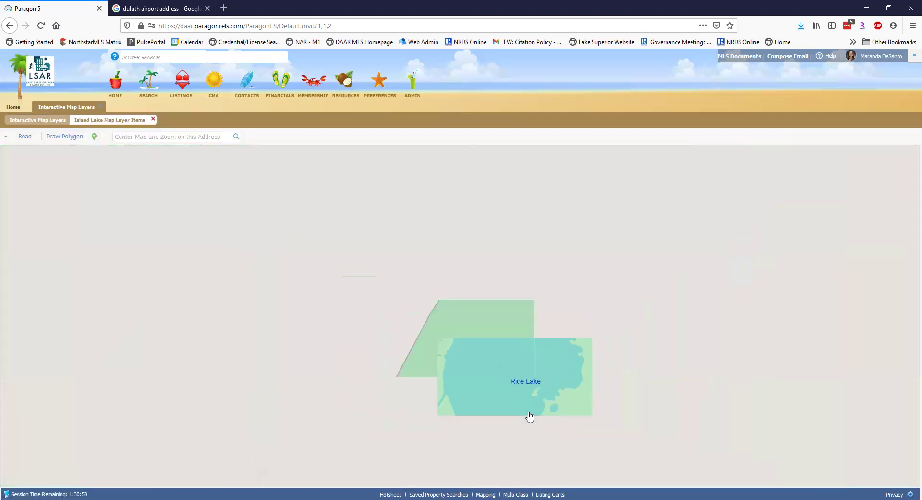
{"action": "scroll", "coordinate": [391, 380], "scroll_direction": "down", "scroll_amount": 2}
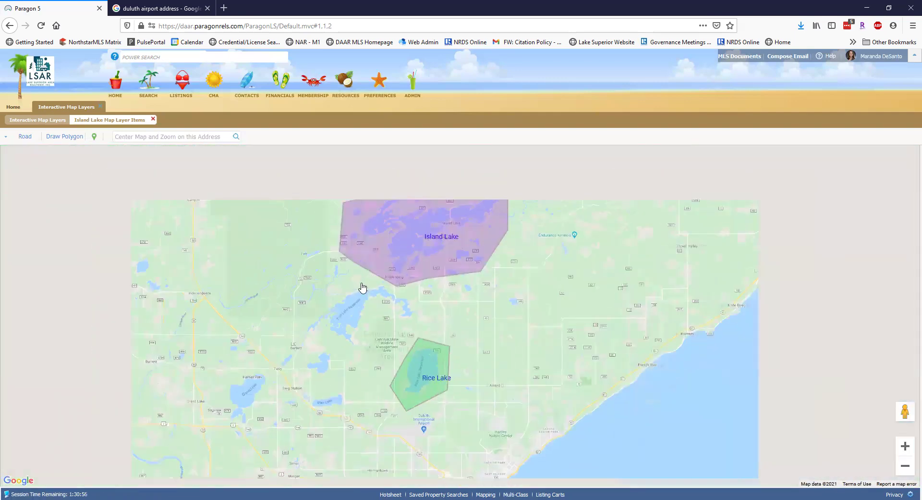
{"action": "left_click_drag", "start_coordinate": [363, 287], "coordinate": [366, 344]}
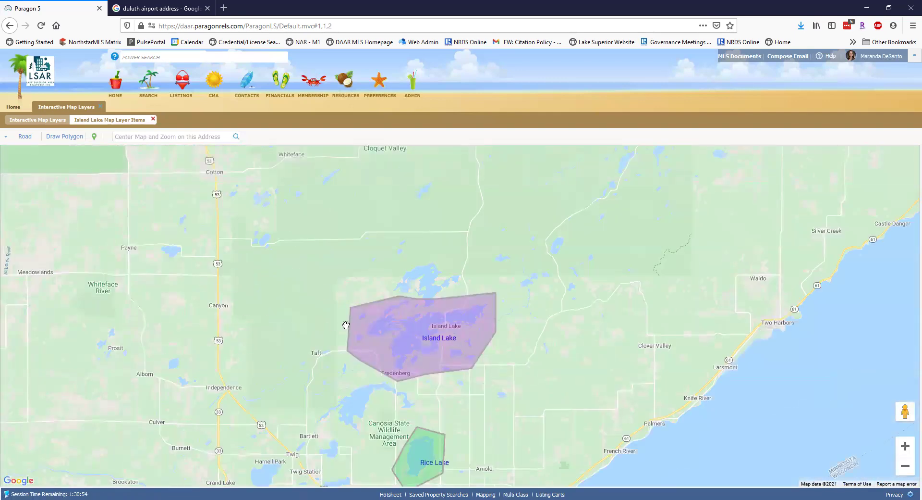
{"action": "left_click", "coordinate": [379, 349]}
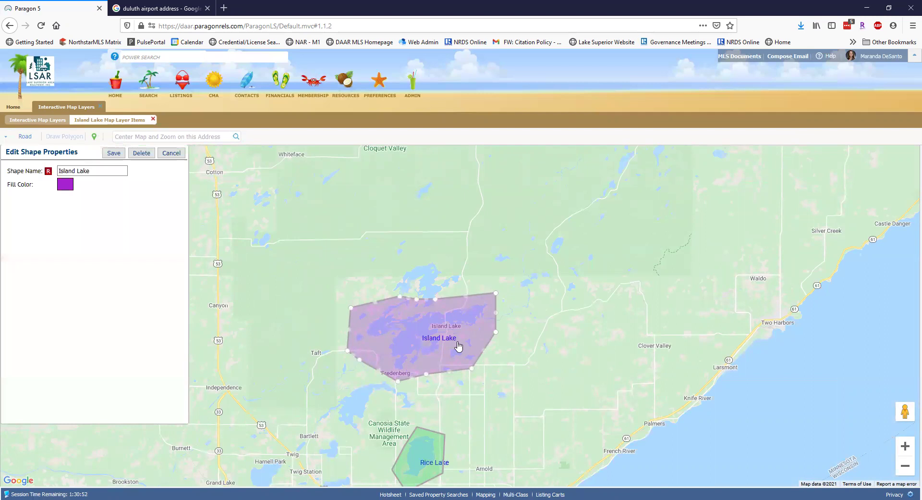
{"action": "left_click", "coordinate": [100, 106]}
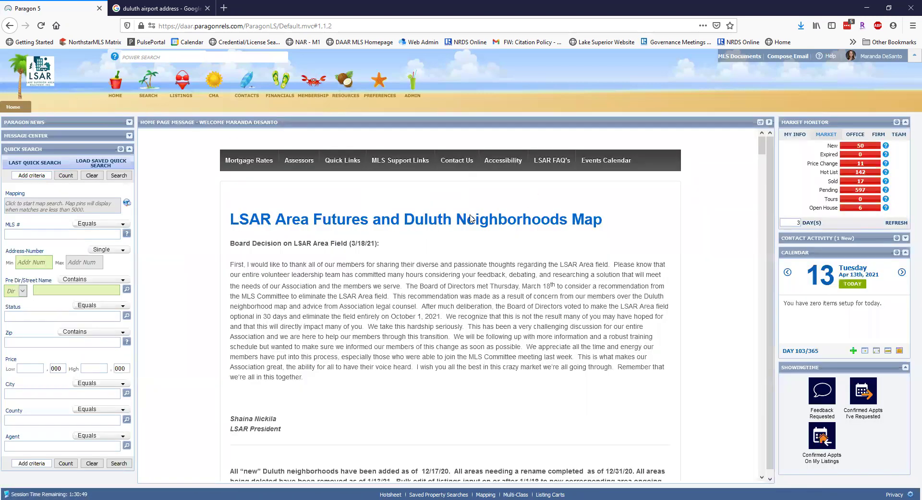
Step: Start a single family search, look over its criteria, and show the wider Duluth area on its search map
{"action": "mouse_move", "coordinate": [146, 82]}
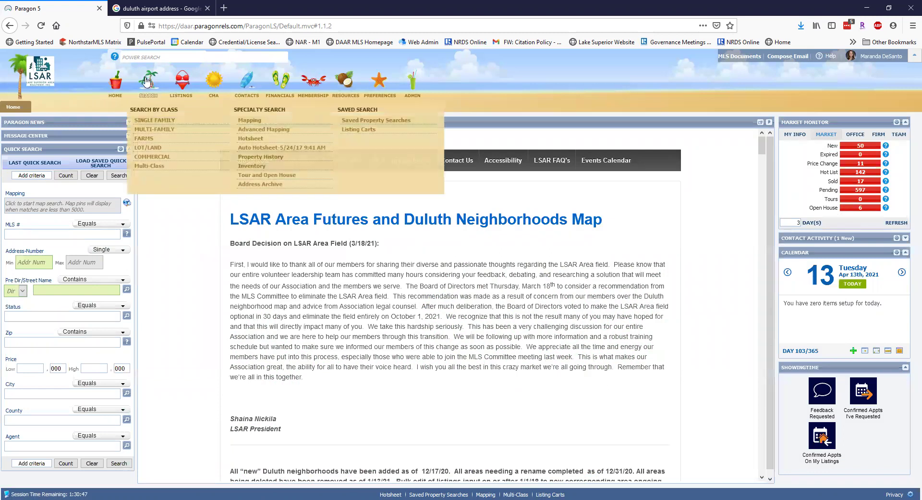
{"action": "left_click", "coordinate": [154, 121]}
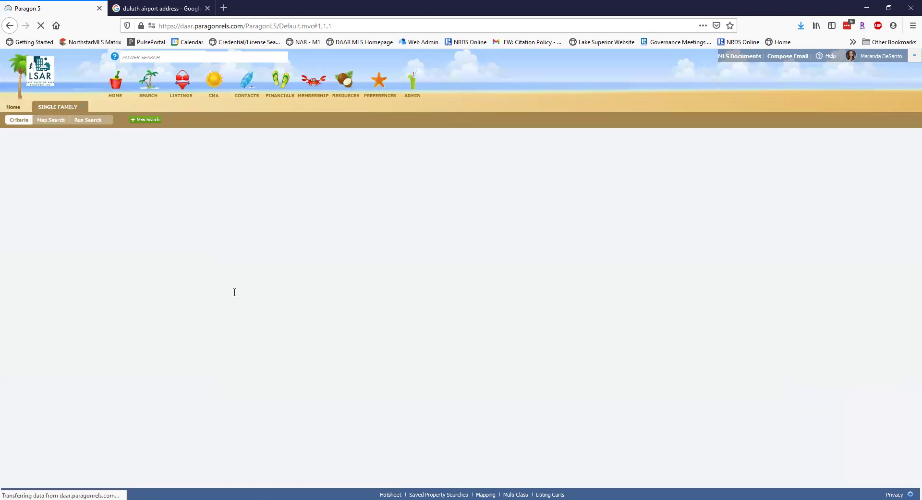
{"action": "left_click", "coordinate": [48, 120]}
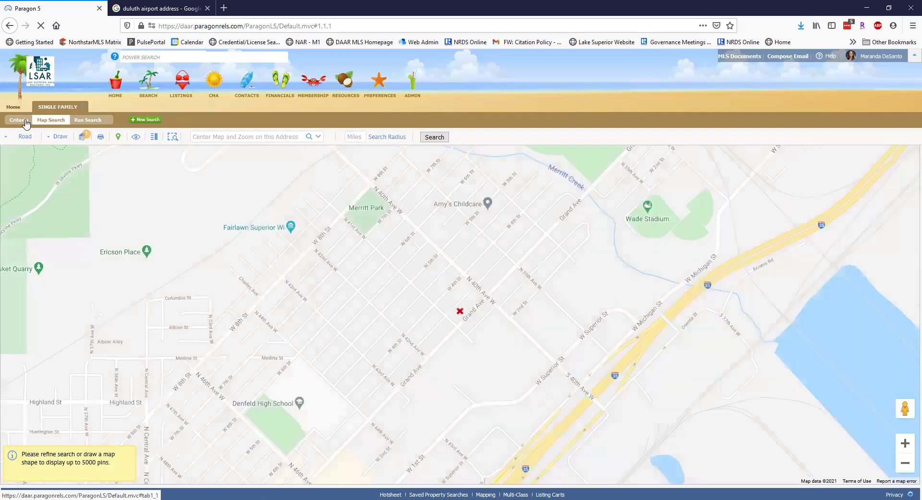
{"action": "left_click", "coordinate": [24, 123]}
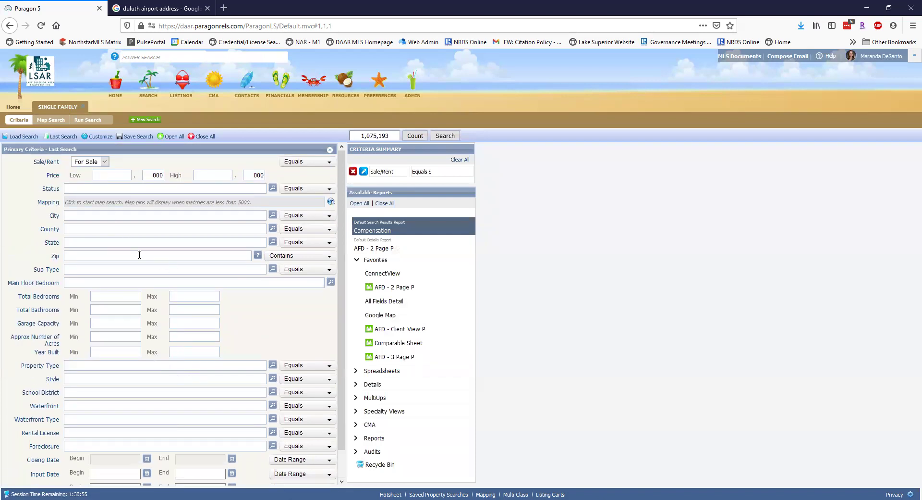
{"action": "left_click", "coordinate": [60, 123]}
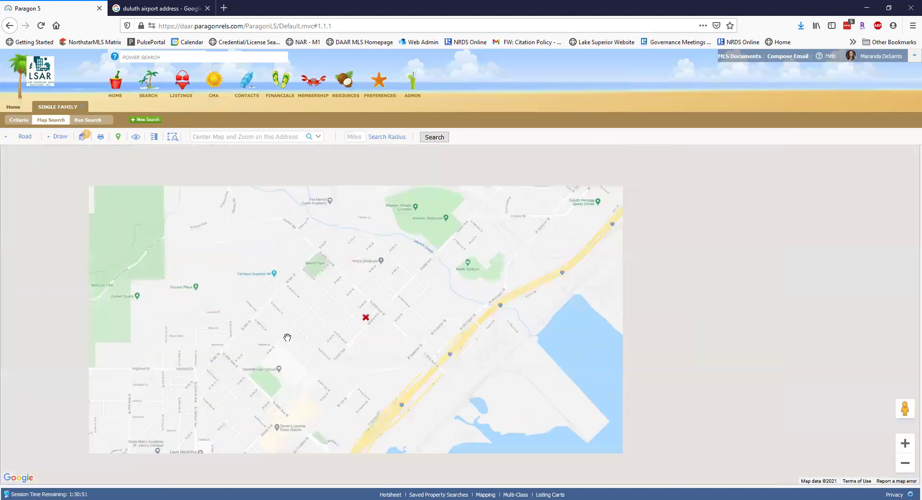
{"action": "scroll", "coordinate": [329, 350], "scroll_direction": "down", "scroll_amount": 2}
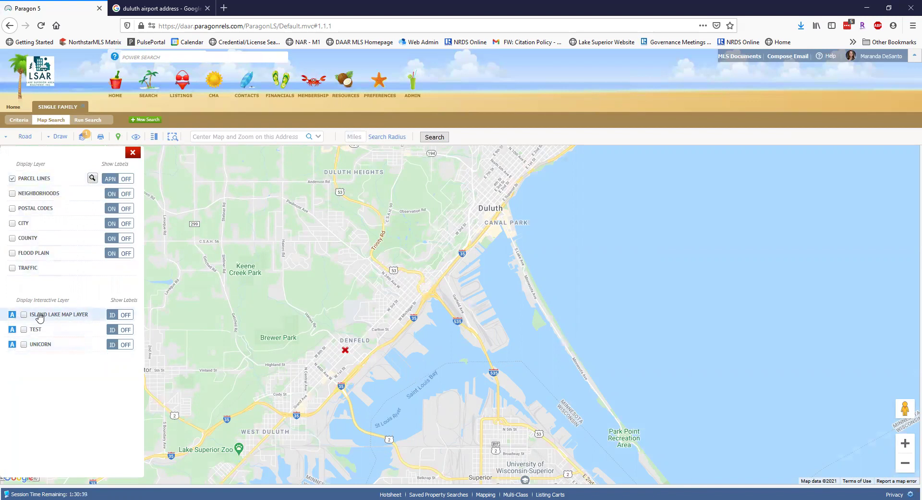
Step: Display the Island Lake Map Layer on the search map and add its Island Lake shape as the mapping criterion
{"action": "left_click", "coordinate": [24, 316]}
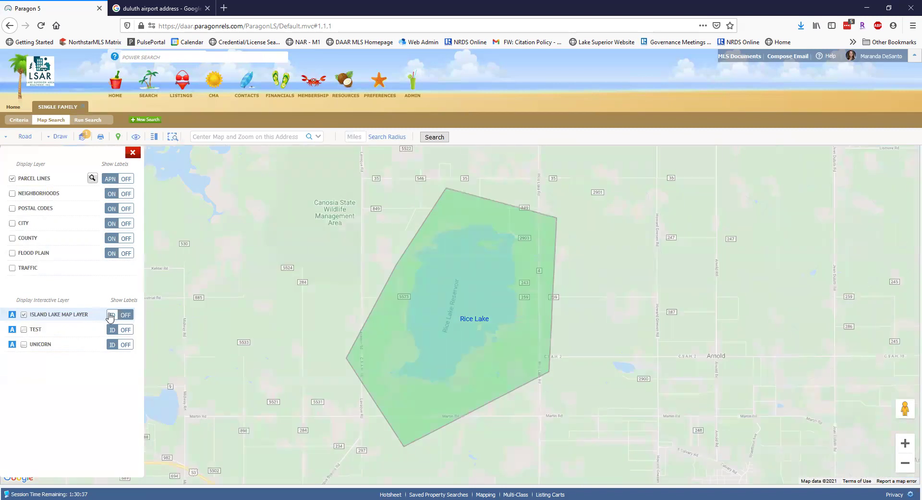
{"action": "scroll", "coordinate": [294, 377], "scroll_direction": "down", "scroll_amount": 2}
{"action": "left_click_drag", "start_coordinate": [407, 368], "coordinate": [494, 372]}
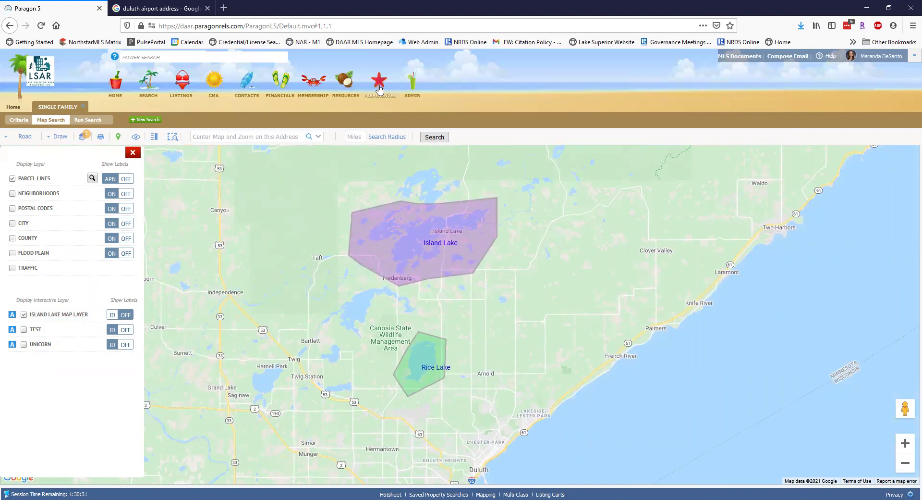
{"action": "mouse_move", "coordinate": [379, 85]}
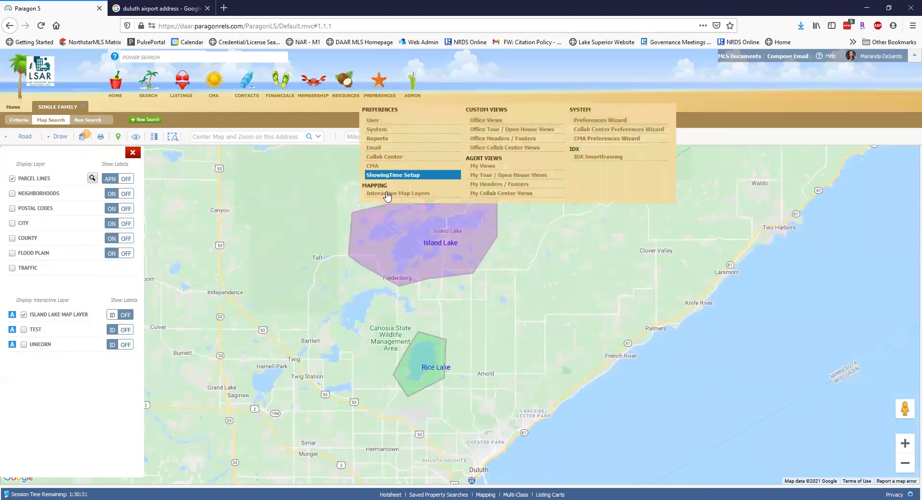
{"action": "left_click", "coordinate": [395, 247]}
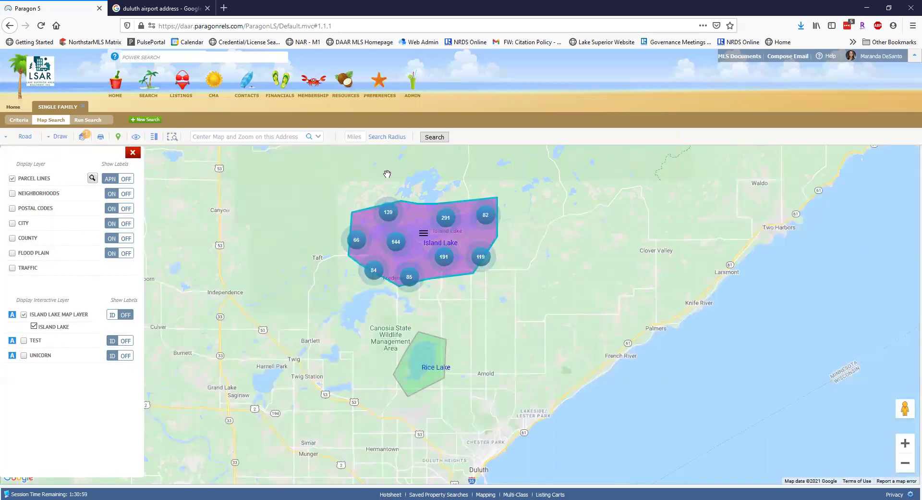
{"action": "left_click", "coordinate": [18, 120]}
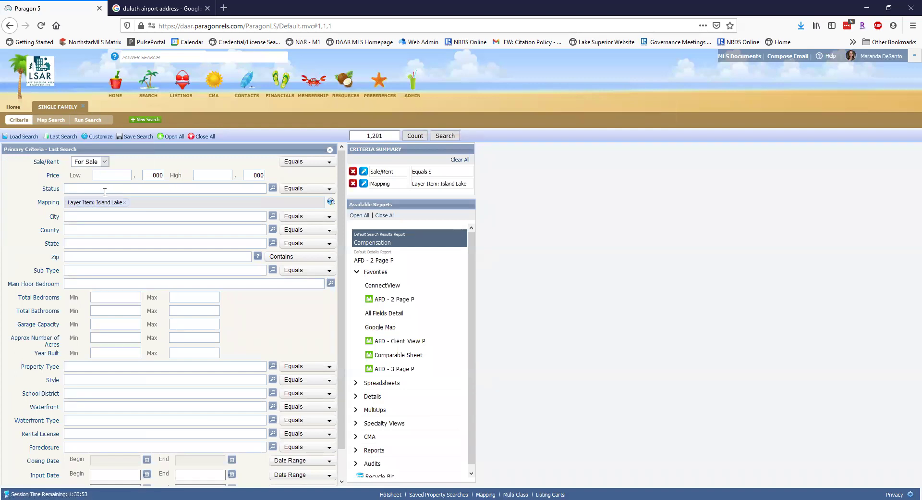
{"action": "left_click", "coordinate": [51, 119]}
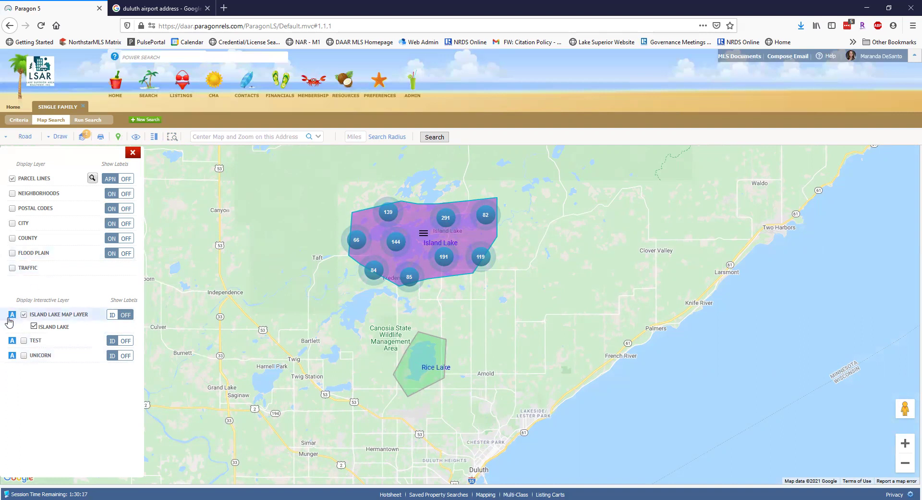
Step: Start a new interactive map layer to view its owner level options, and return to the single family map search
{"action": "mouse_move", "coordinate": [385, 86]}
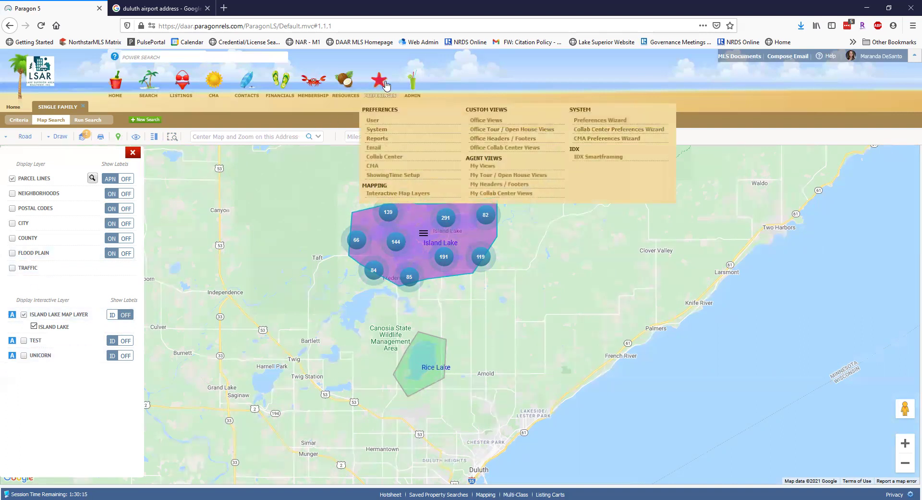
{"action": "left_click", "coordinate": [407, 193]}
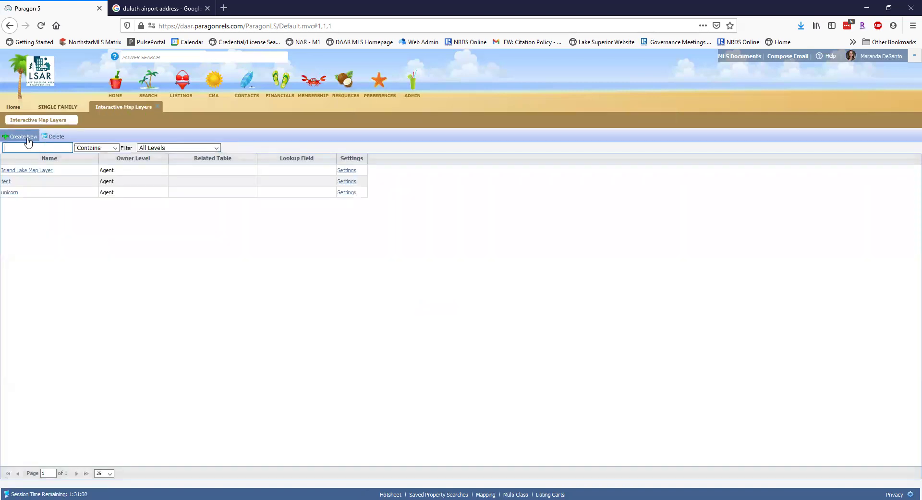
{"action": "left_click", "coordinate": [27, 139]}
{"action": "left_click", "coordinate": [142, 176]}
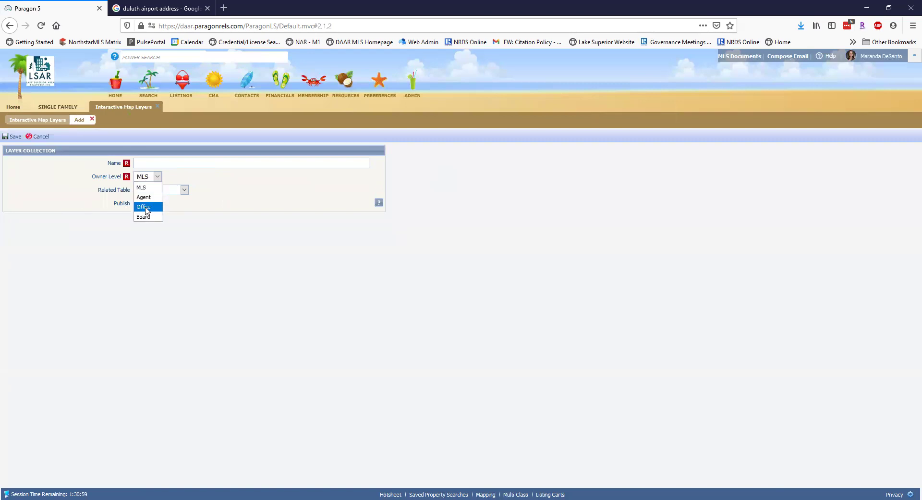
{"action": "left_click", "coordinate": [233, 245]}
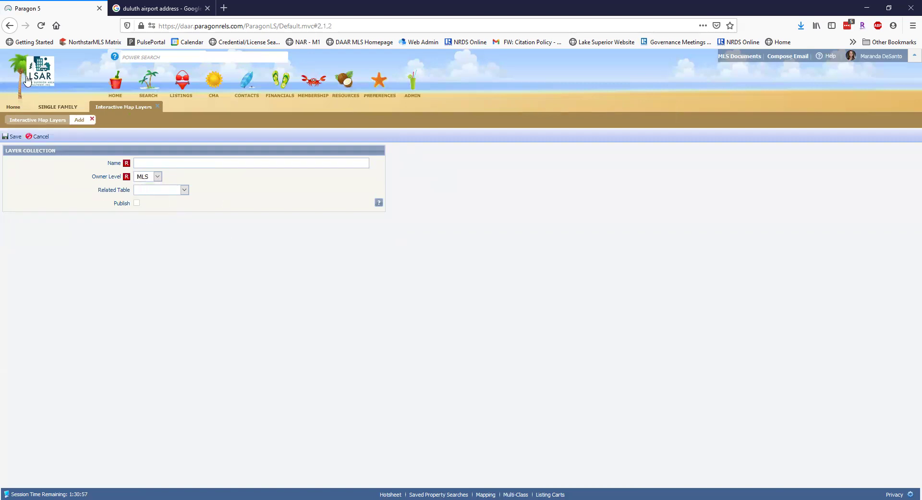
{"action": "left_click", "coordinate": [68, 107]}
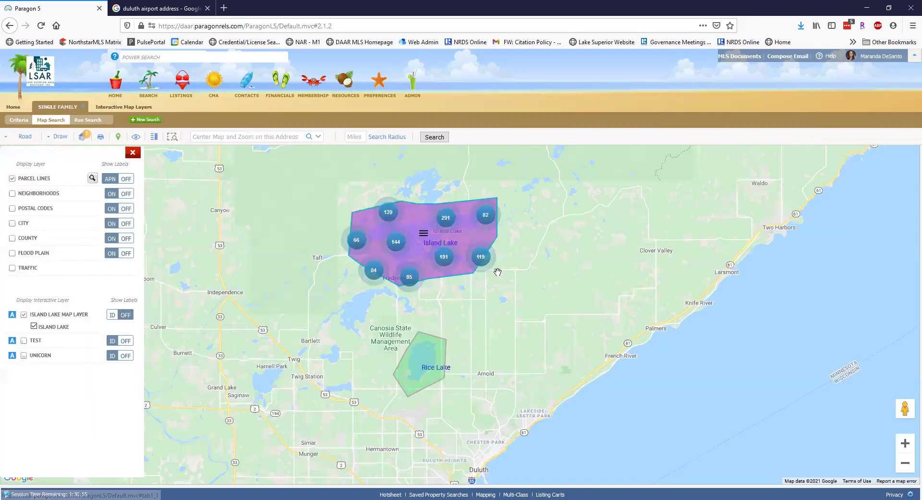